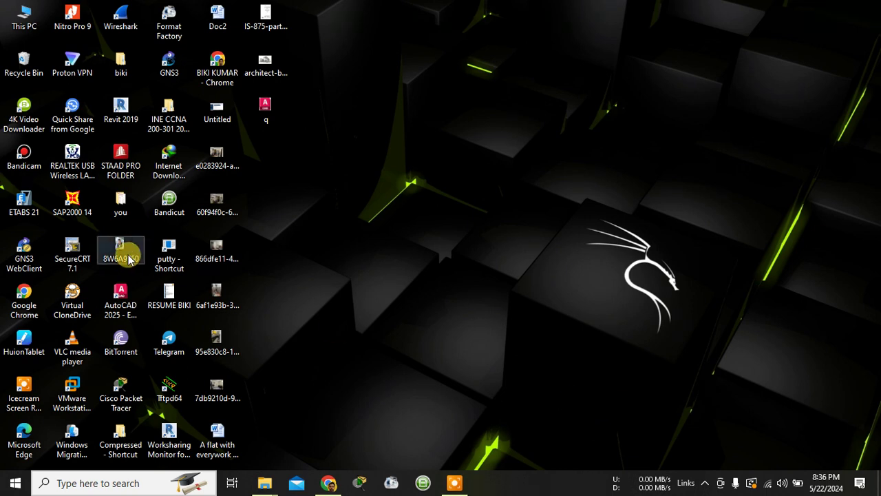
- Launch AutoCAD 2025 from its desktop shortcut to get a blank Drawing1
double_click(124, 293)
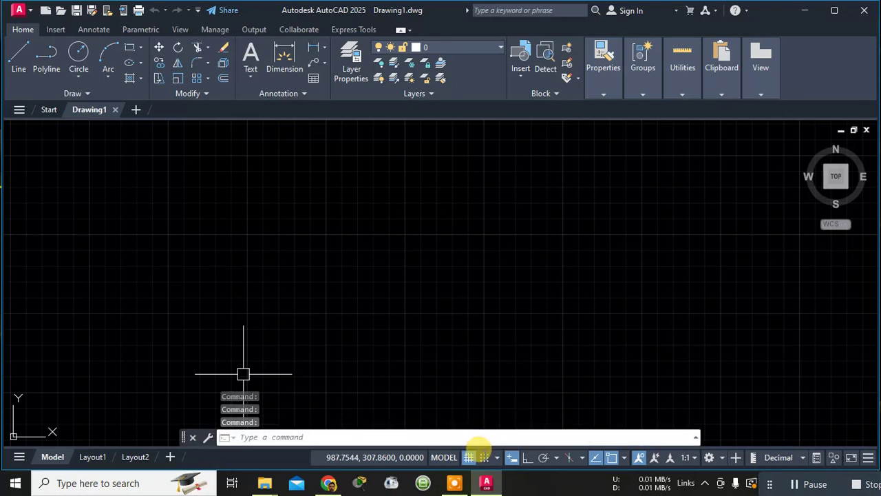
- Turn off the background grid and enable Show Menu Bar from the Quick Access dropdown
left_click(469, 458)
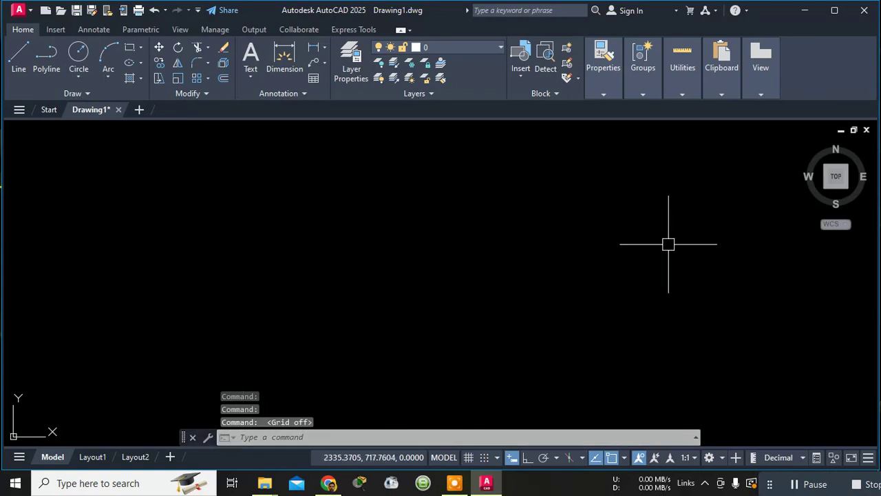
key("Escape")
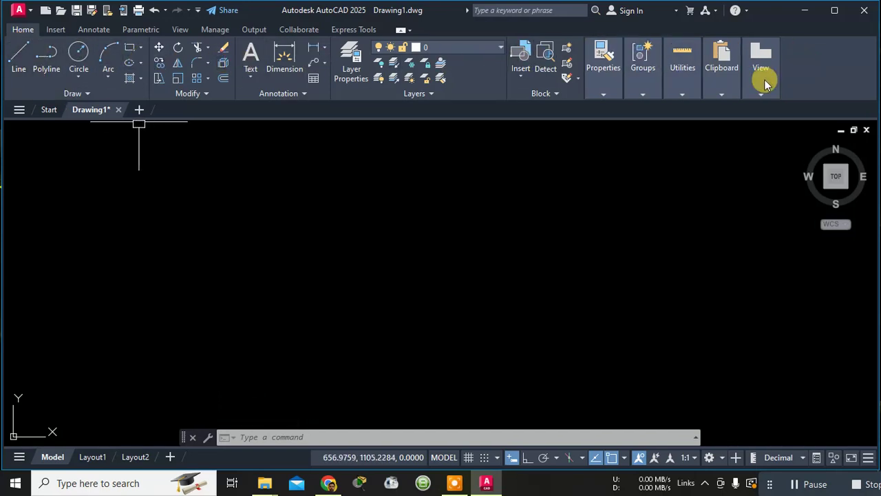
left_click(198, 11)
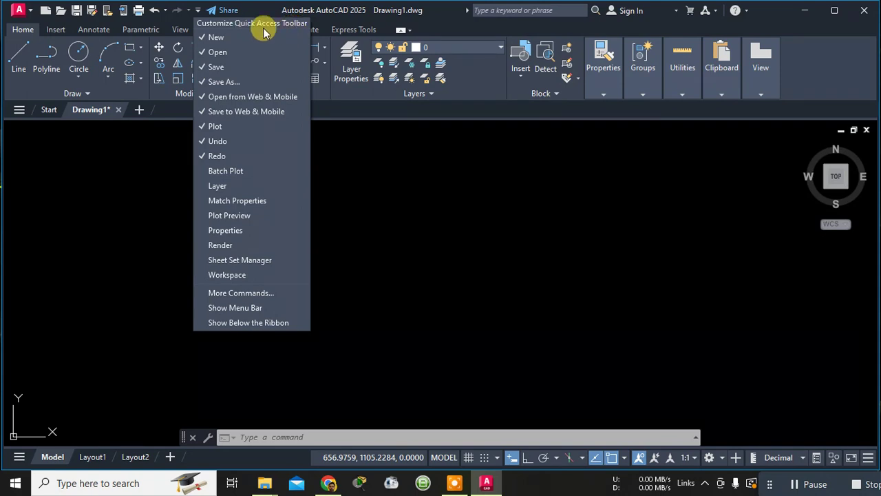
left_click(229, 310)
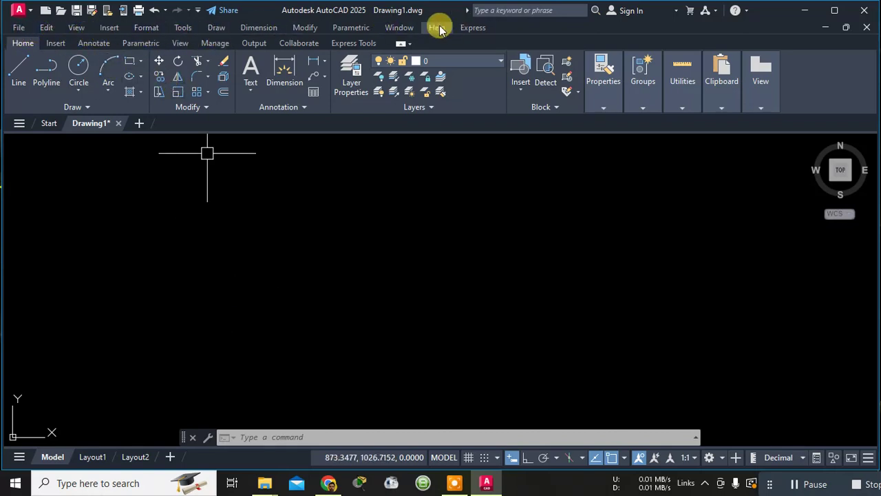
- Browse the File, View, Tools and Express menus on the new menu bar
left_click(28, 29)
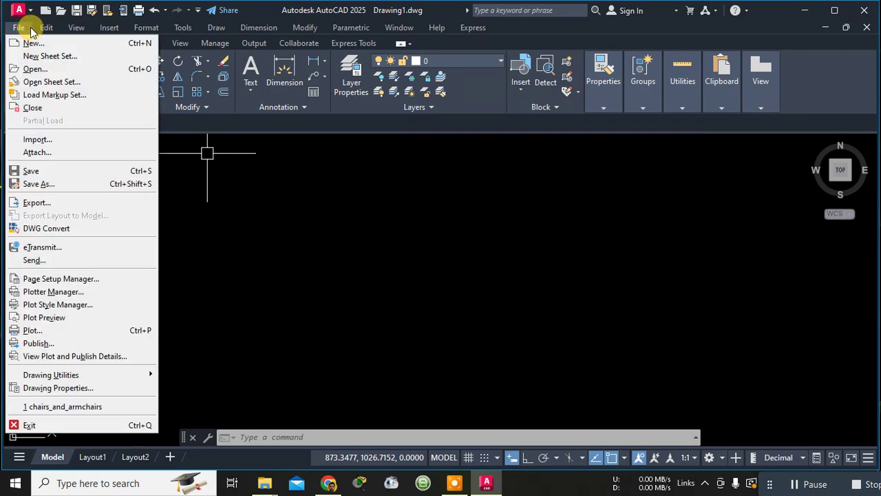
mouse_move(47, 27)
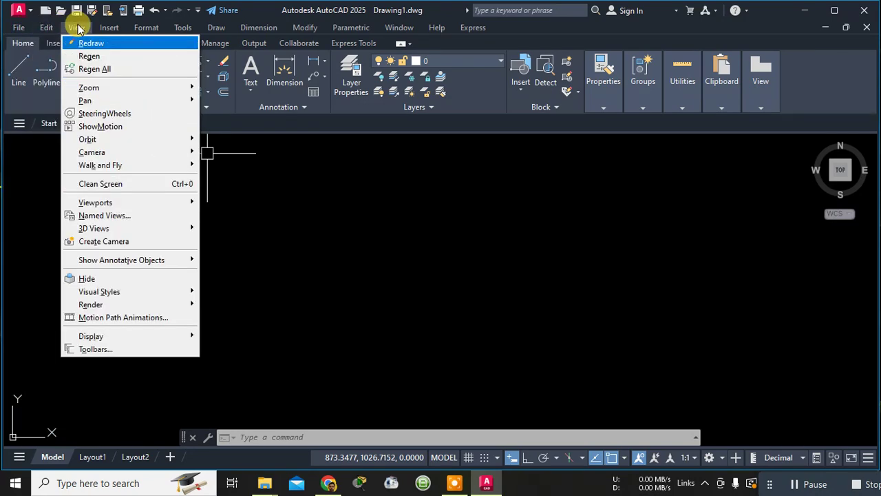
left_click(77, 27)
left_click(183, 28)
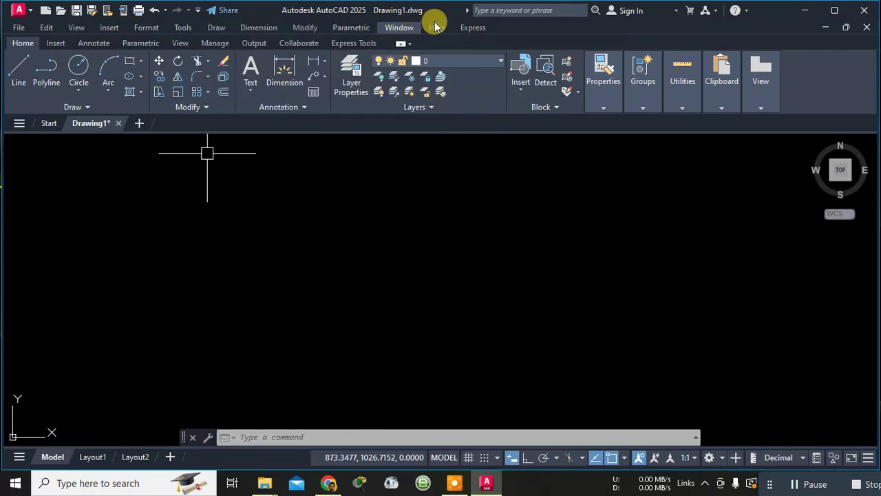
left_click(473, 27)
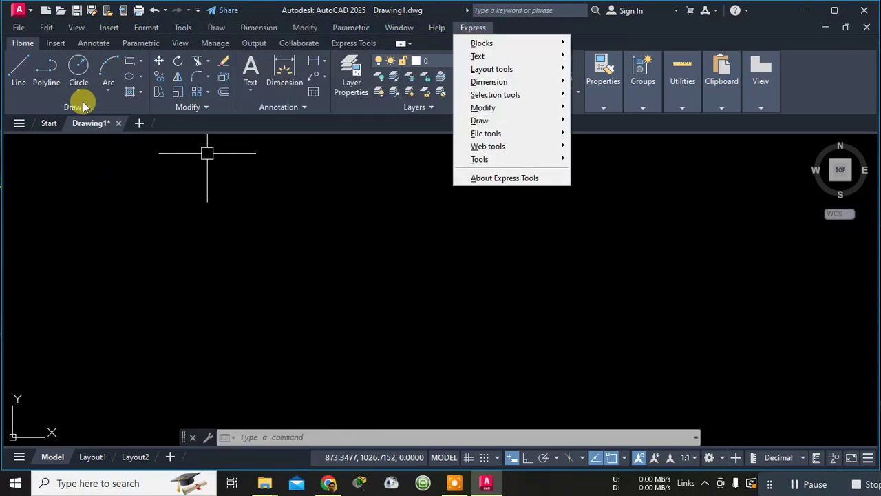
left_click(232, 122)
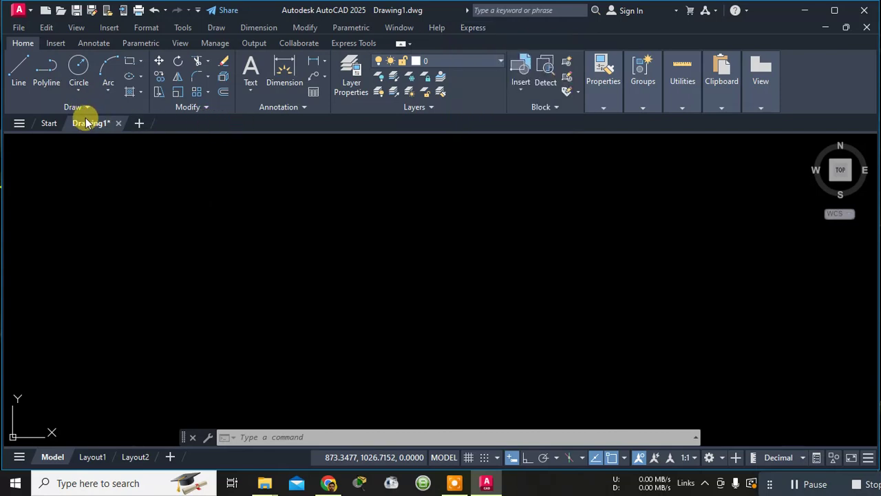
- Start Donut from the Draw slide-out with inside diameter 1 and outside diameter 2
left_click(85, 108)
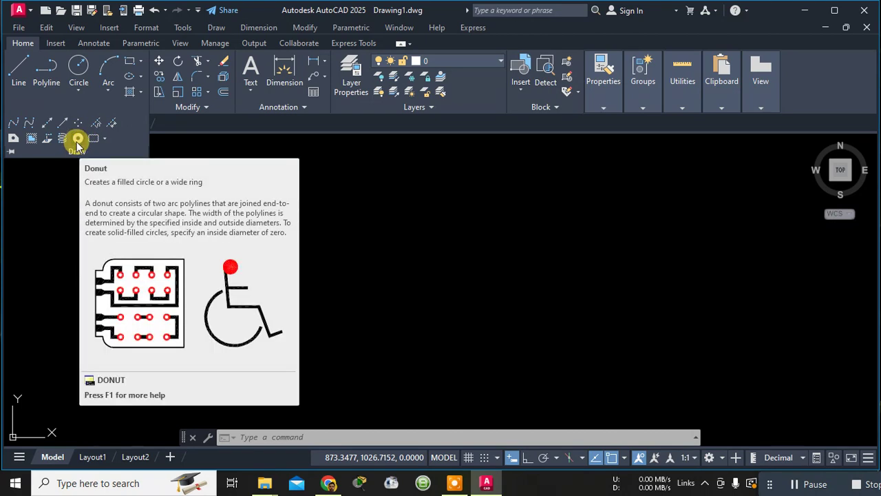
left_click(77, 142)
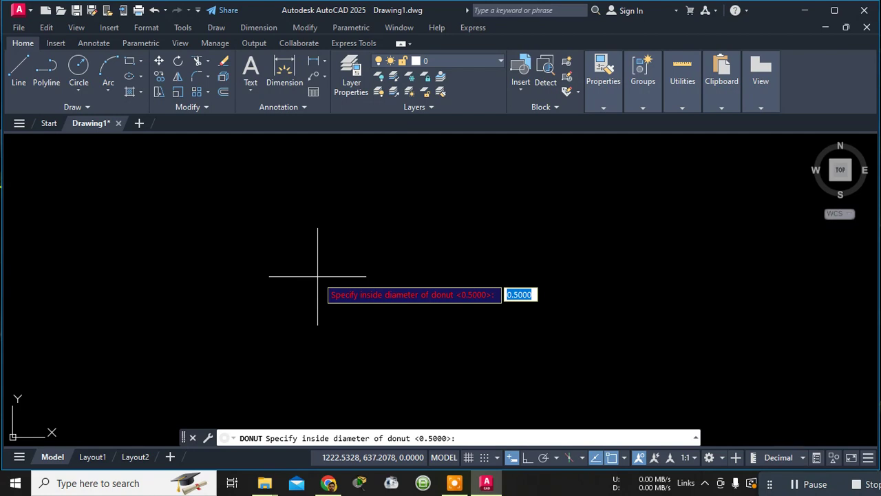
type("1")
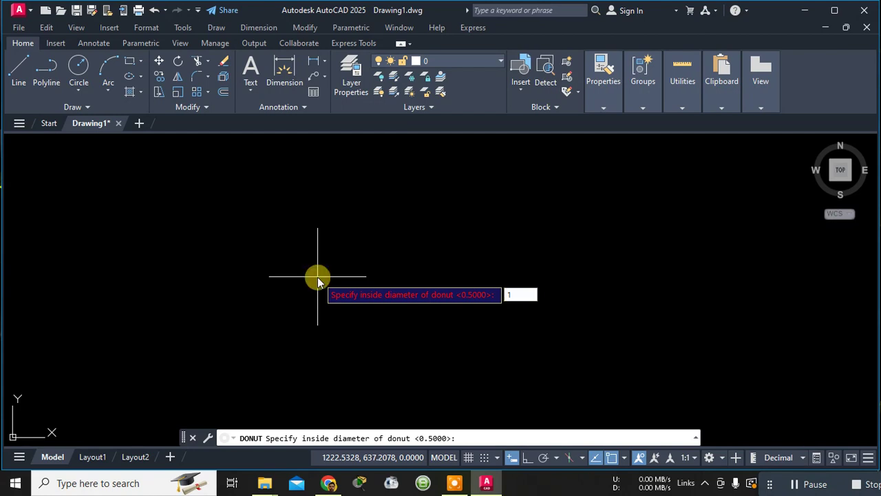
key("Return")
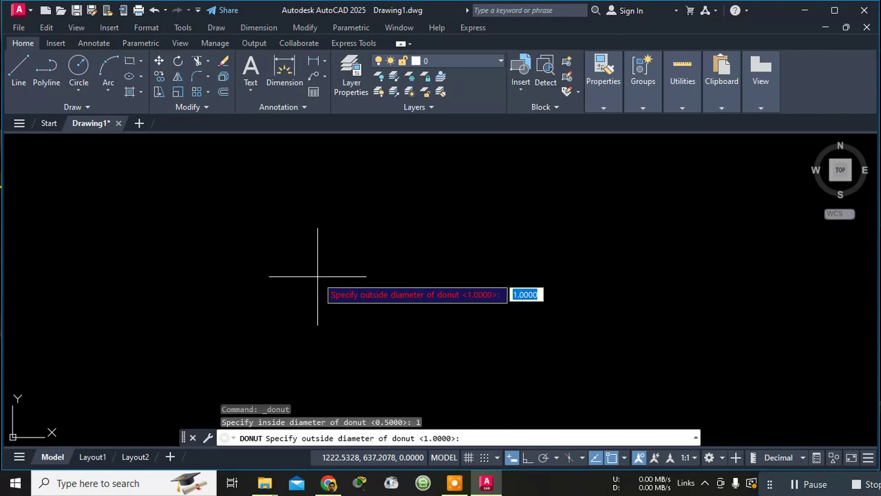
type("2")
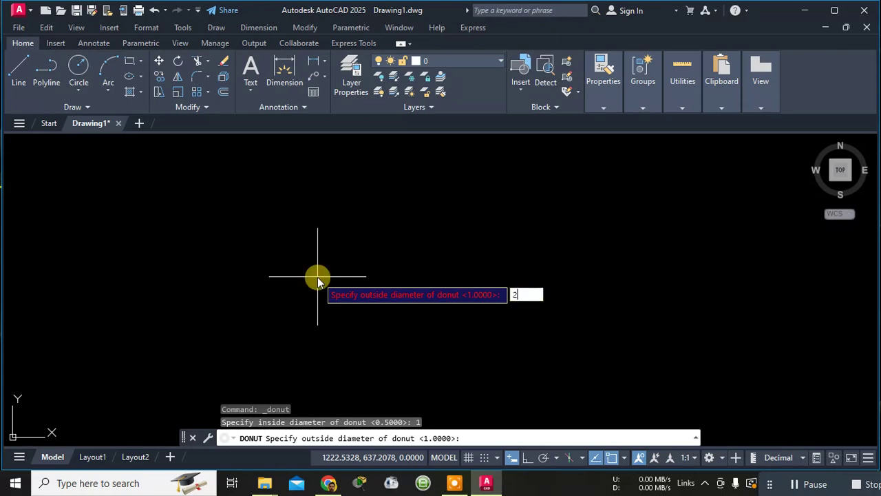
key("Return")
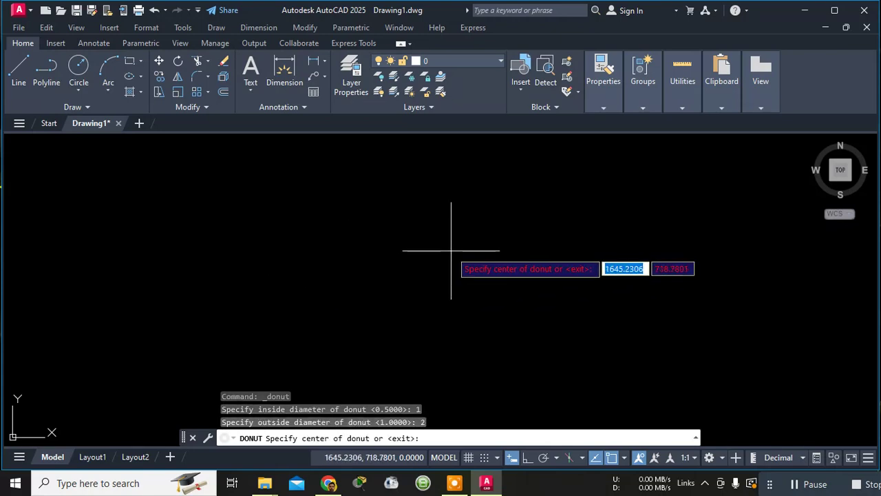
- Place the donuts at scattered points around the drawing, then end the command
left_click(378, 285)
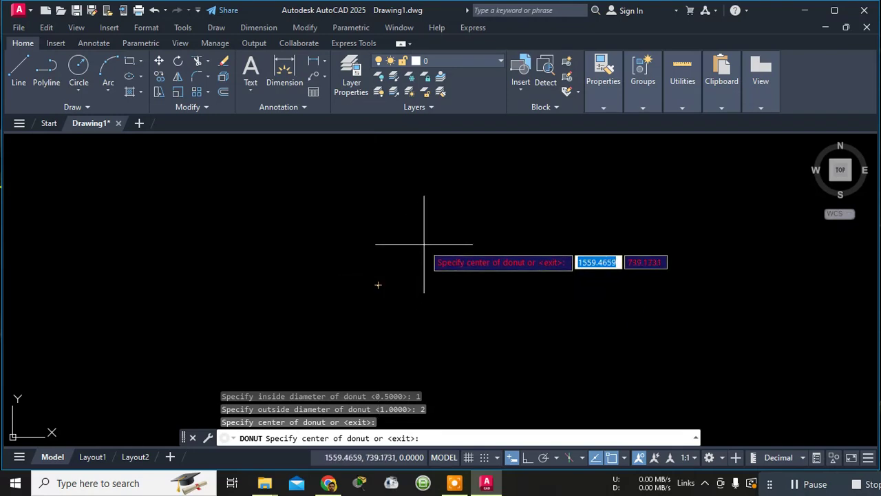
left_click(376, 283)
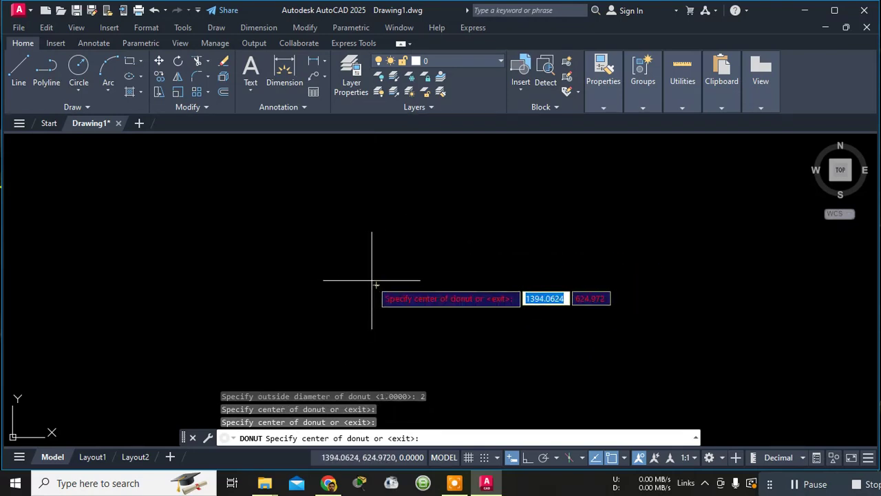
left_click(398, 305)
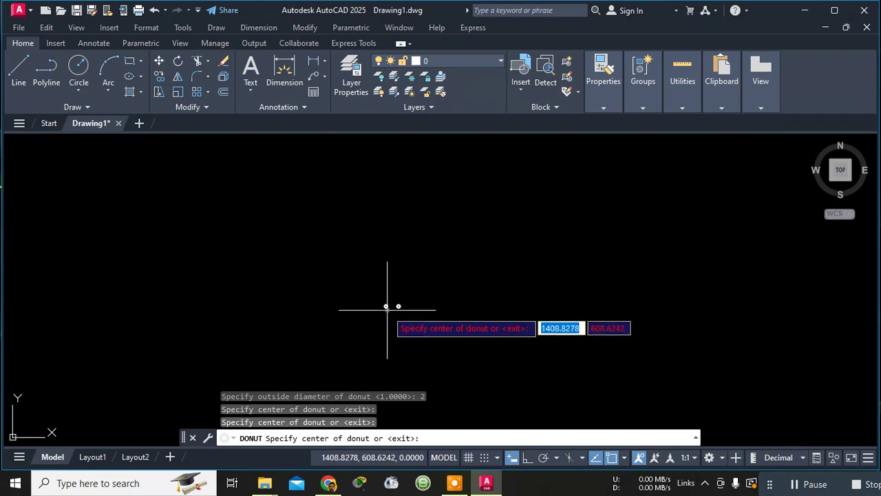
left_click(385, 305)
scroll(398, 319, "up", 8)
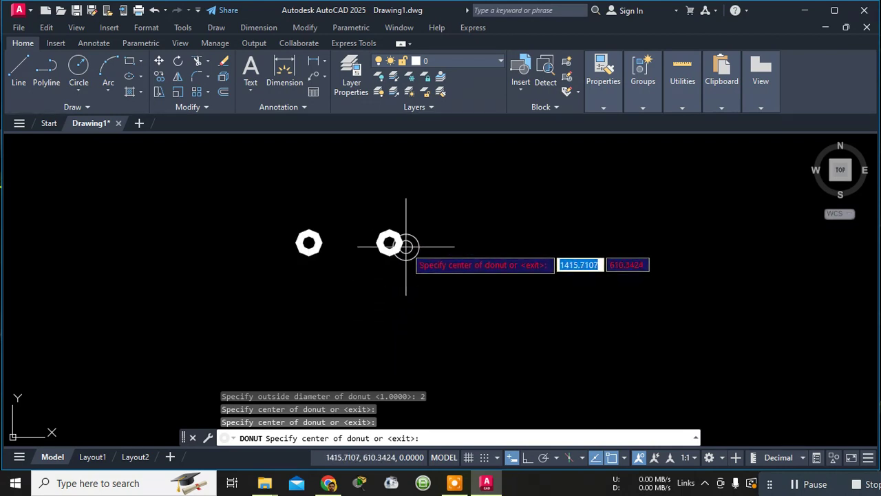
scroll(441, 227, "up", 2)
scroll(441, 226, "up", 1)
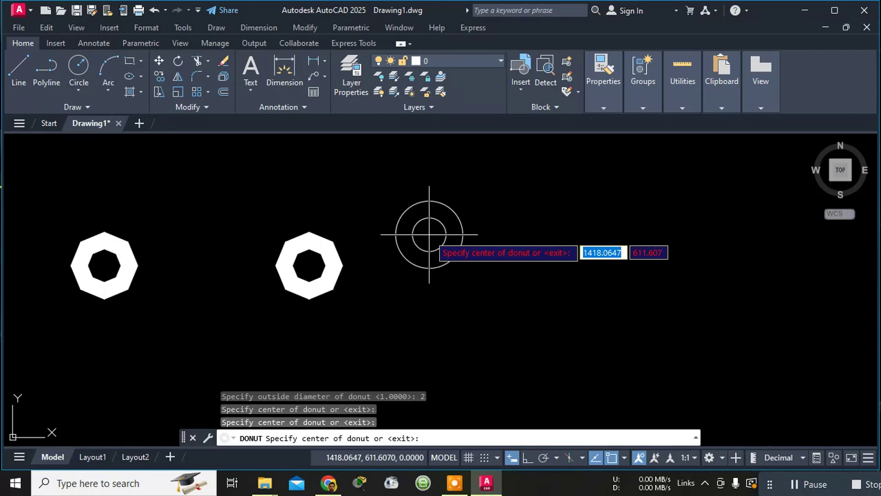
left_click(469, 281)
left_click(592, 215)
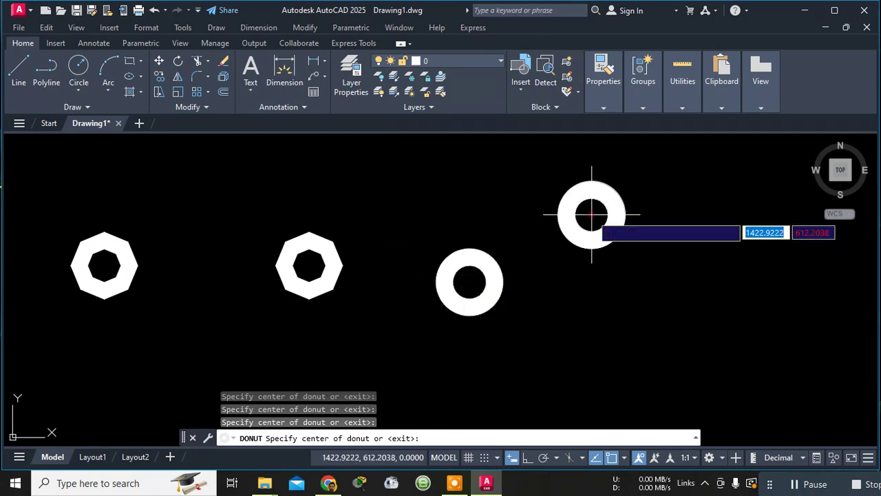
left_click(425, 187)
left_click(606, 320)
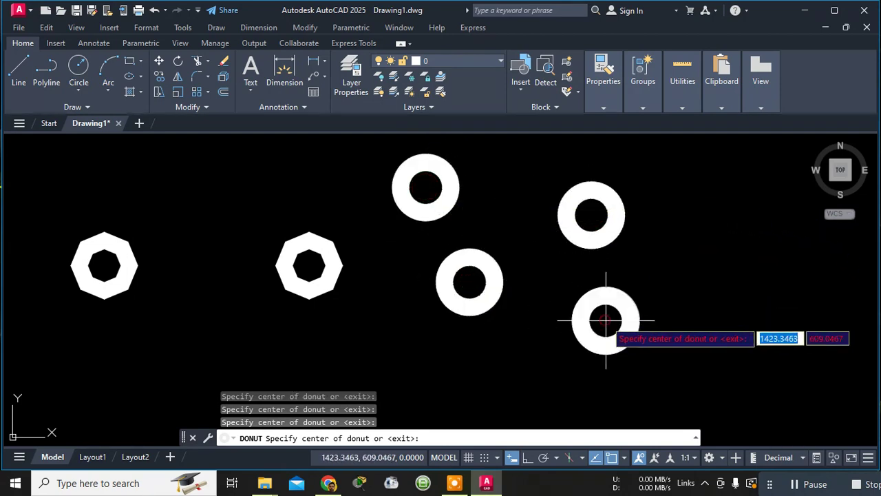
left_click(374, 352)
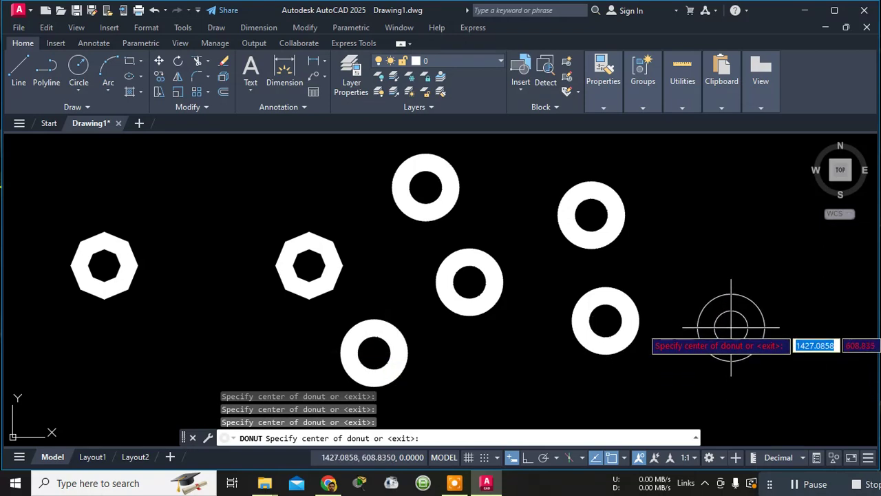
key("Escape")
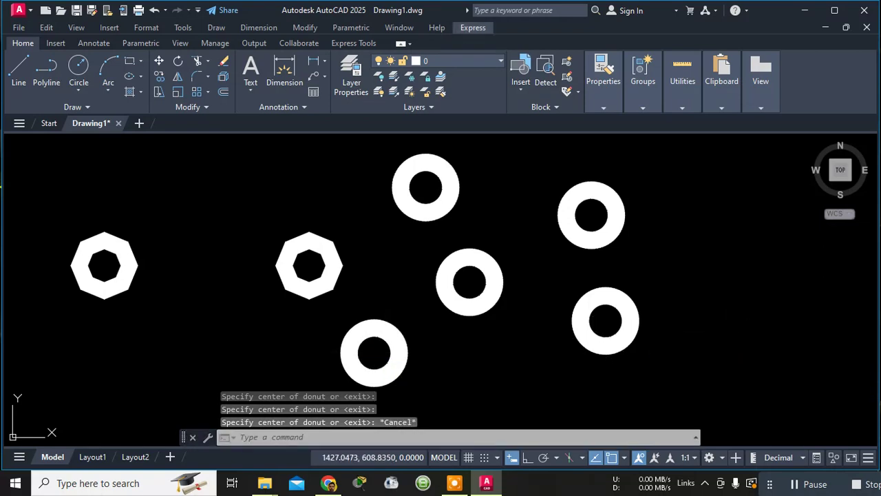
scroll(343, 285, "down", 4)
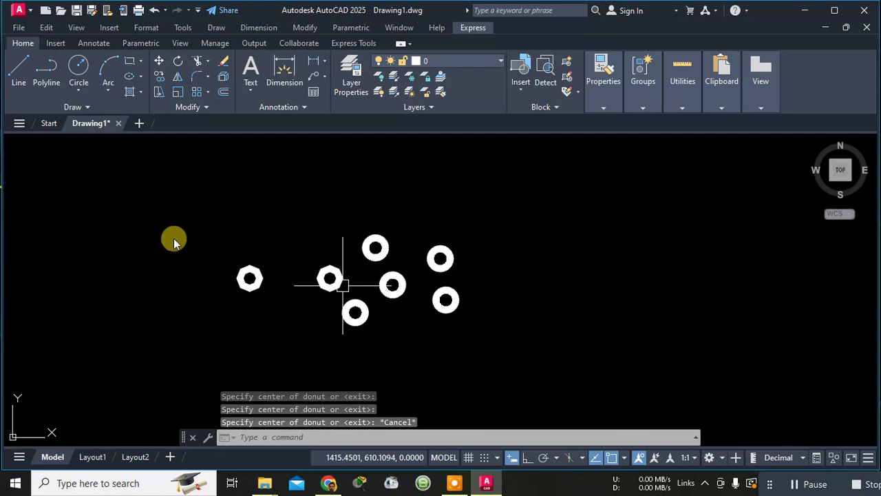
- Restart the Donut command from the Draw slide-out, then cancel it
left_click(84, 107)
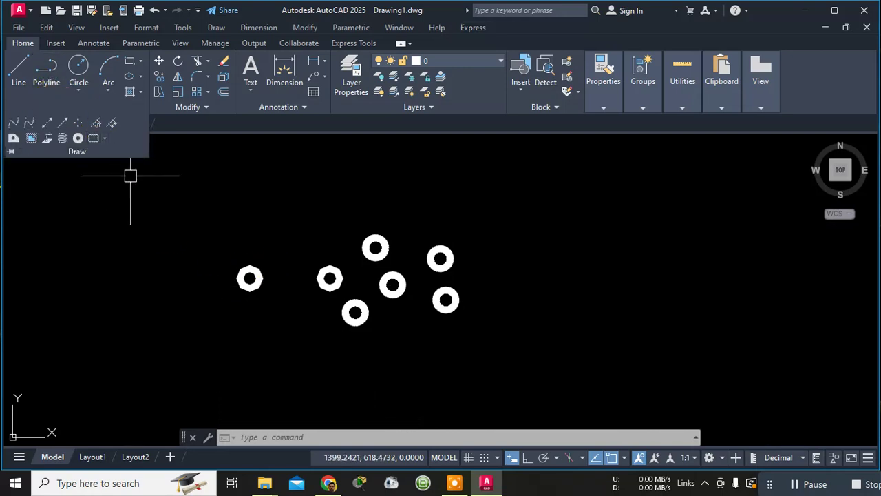
left_click(78, 138)
left_click(50, 74)
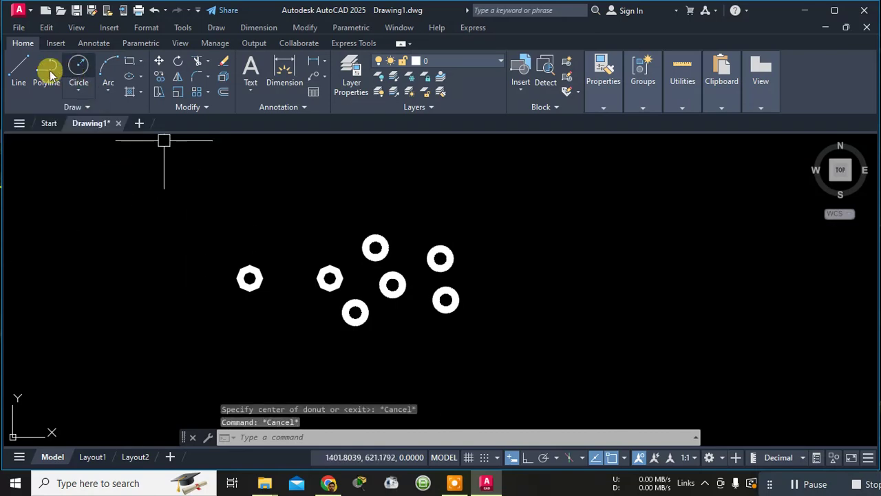
- Draw a horizontal line right of the donuts, then drop a vertical line with Ortho on
left_click(20, 69)
left_click(486, 229)
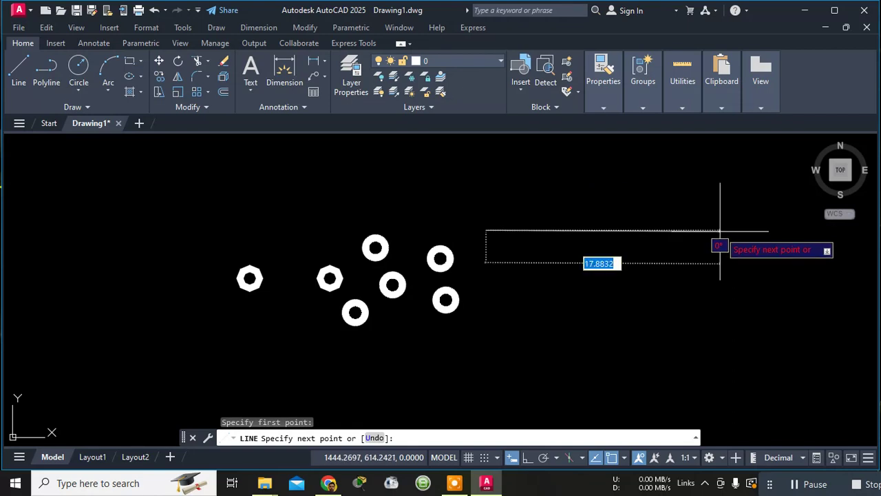
left_click(721, 231)
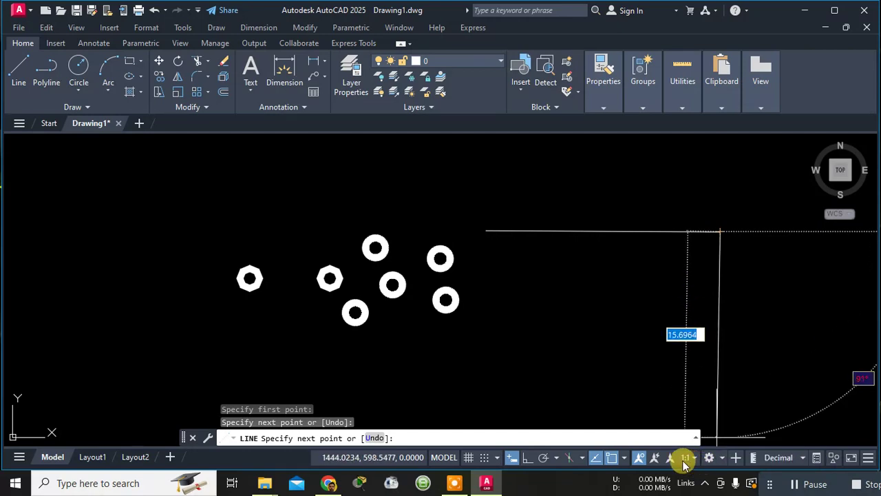
left_click(528, 457)
left_click(716, 361)
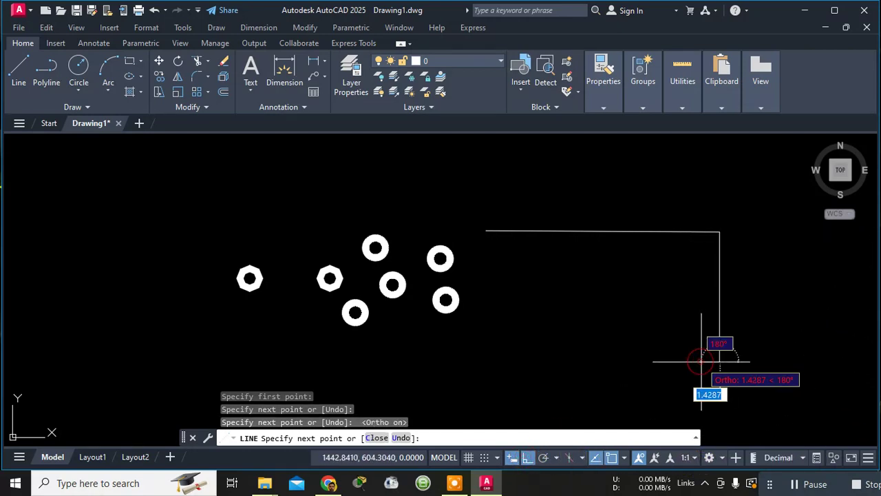
key("Escape")
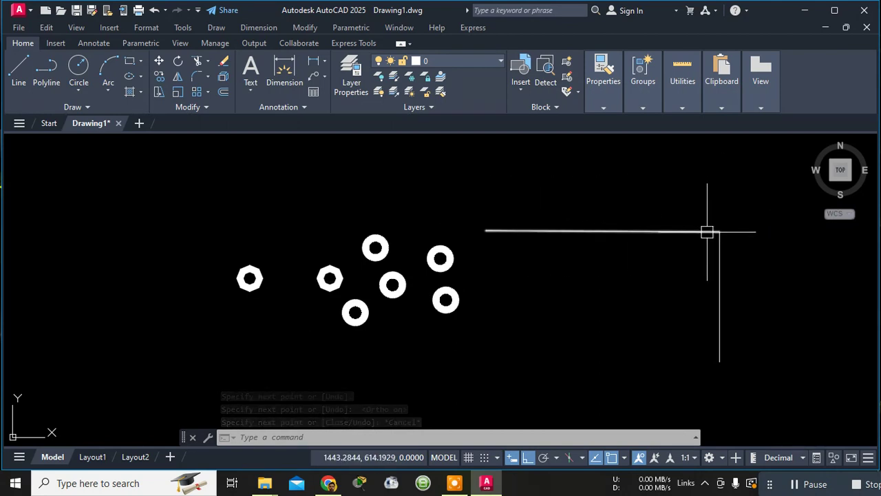
mouse_move(707, 232)
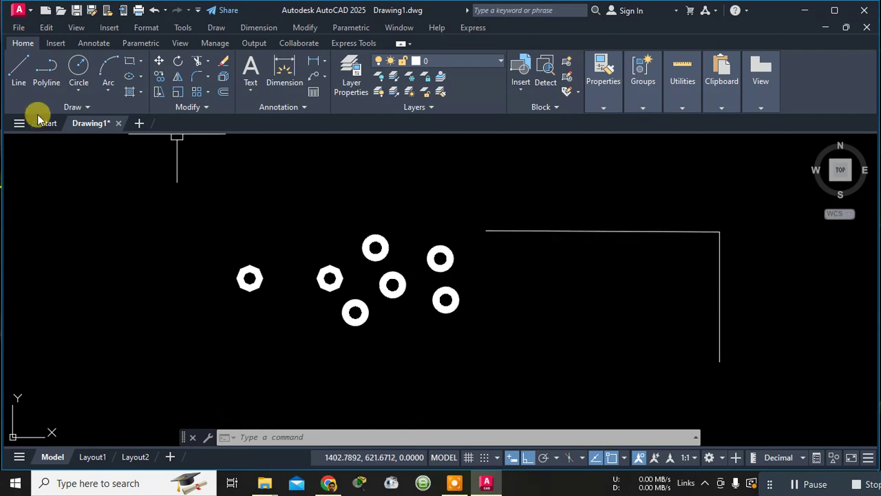
left_click(81, 108)
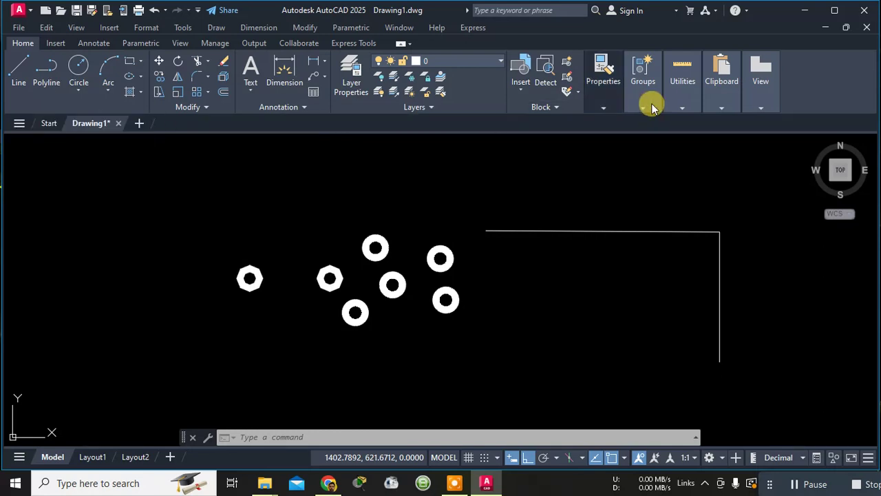
- Choose the circle-with-X point style at 5% relative size in Point Style
mouse_move(688, 116)
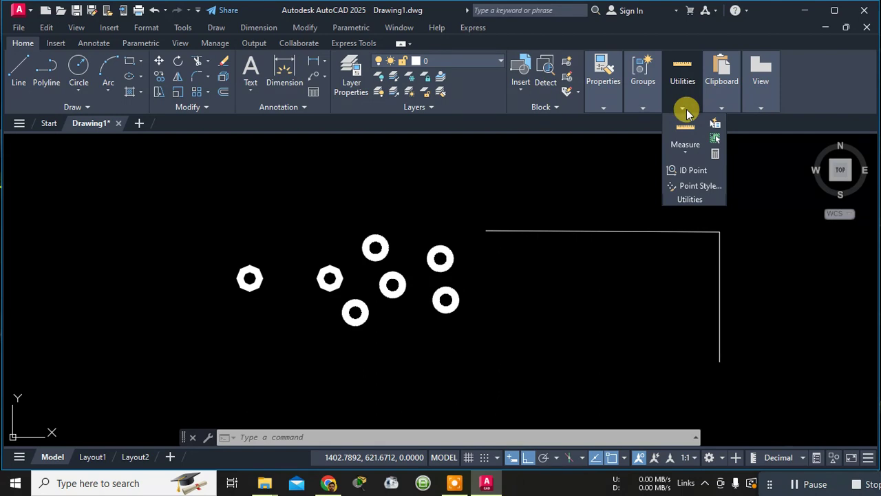
left_click(699, 186)
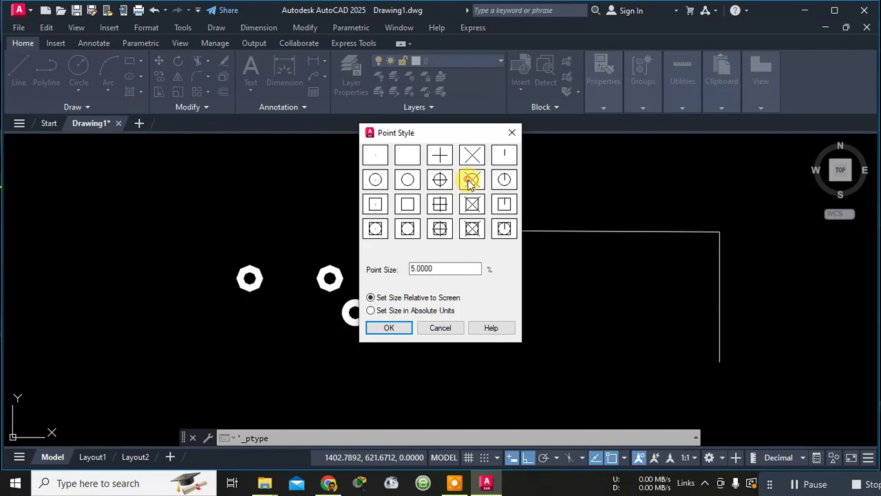
left_click(389, 328)
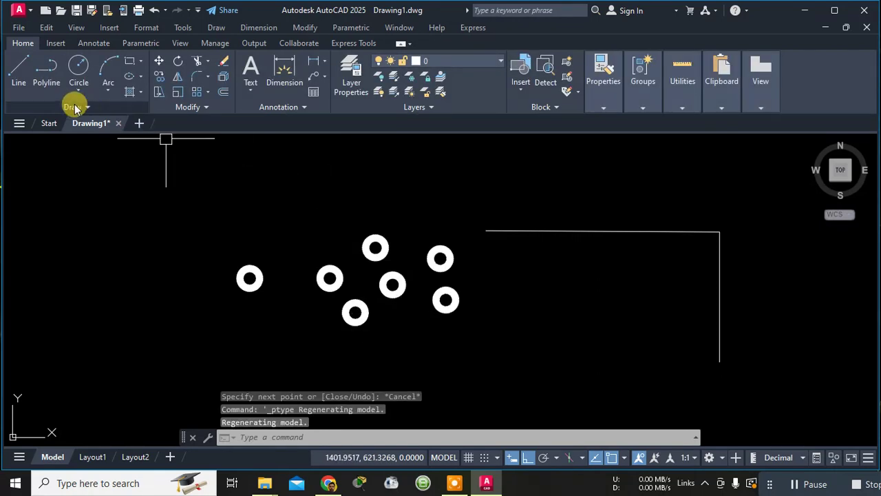
left_click(77, 108)
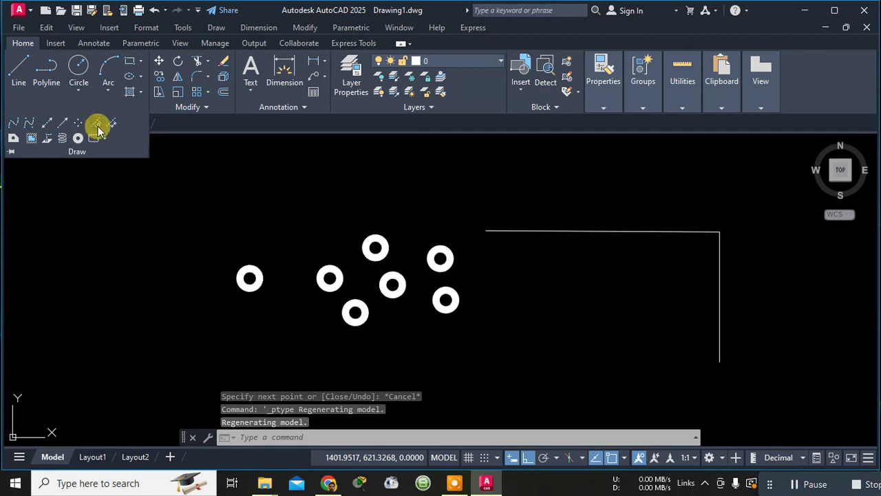
- Divide the top horizontal line into 8 equal segments, placing seven circled-X markers
left_click(98, 130)
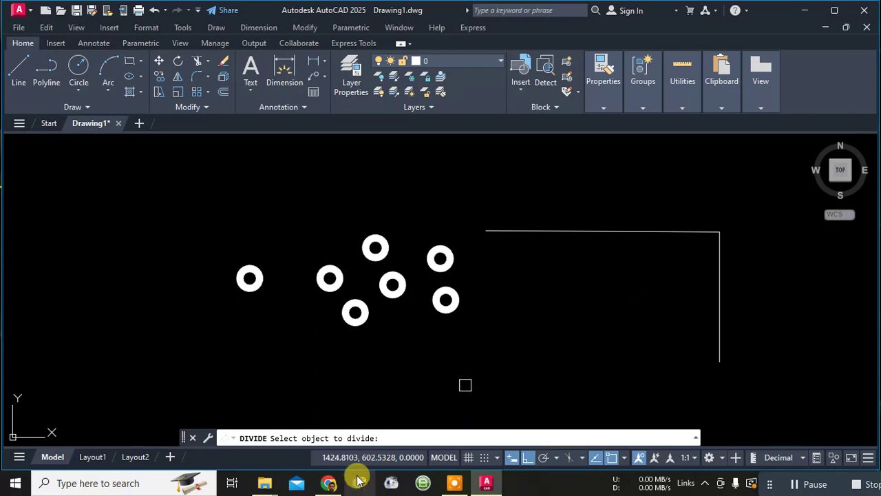
left_click(543, 233)
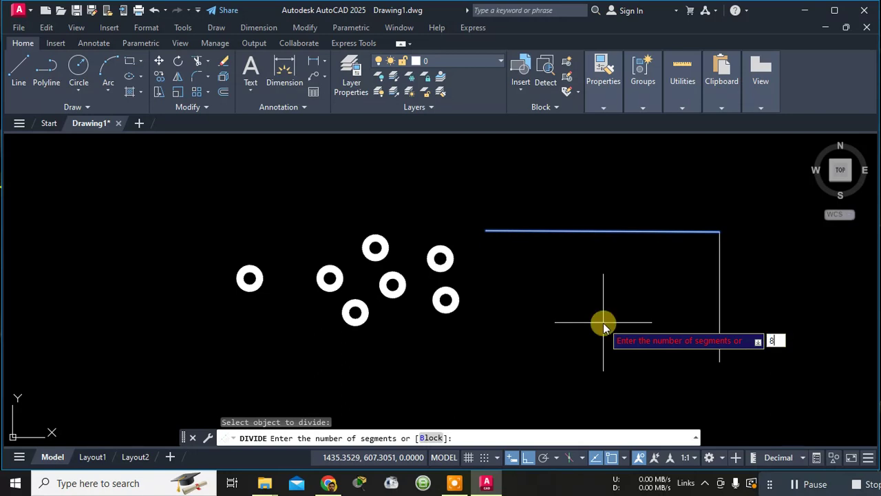
key("Return")
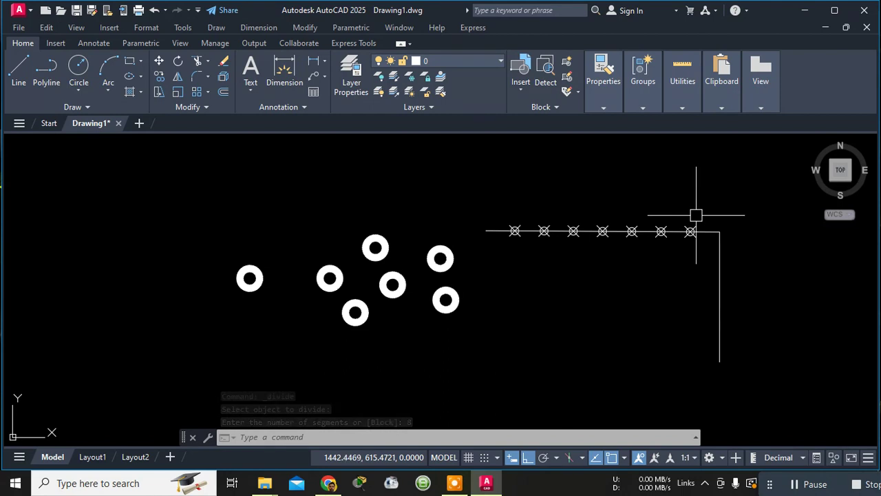
scroll(698, 213, "up", 2)
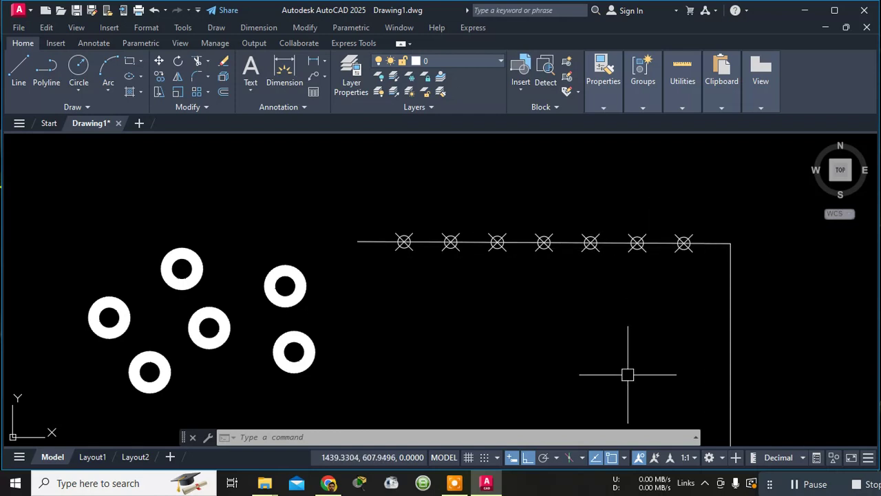
scroll(627, 374, "down", 2)
scroll(623, 354, "down", 2)
scroll(613, 335, "up", 4)
middle_click_drag(586, 309, 399, 266)
scroll(399, 266, "up", 2)
scroll(399, 266, "down", 2)
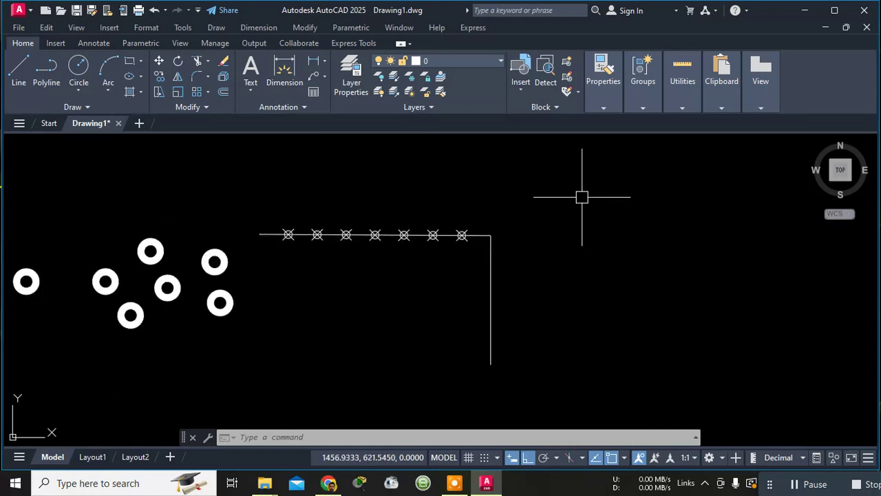
- Switch the point style to the circle-and-square-with-cross symbol
left_click(686, 110)
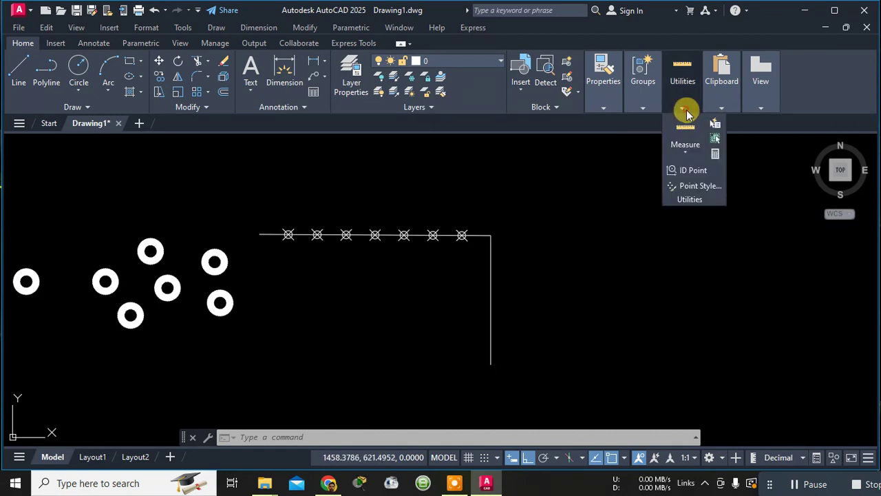
left_click(696, 186)
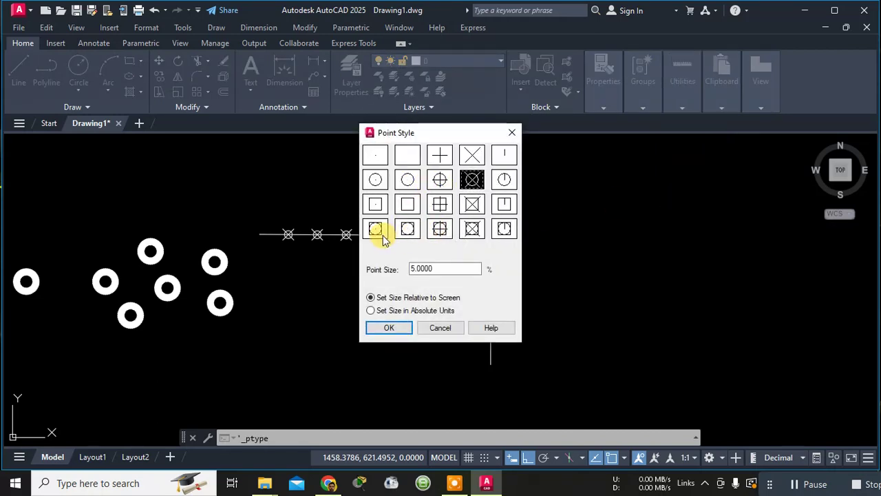
left_click(391, 328)
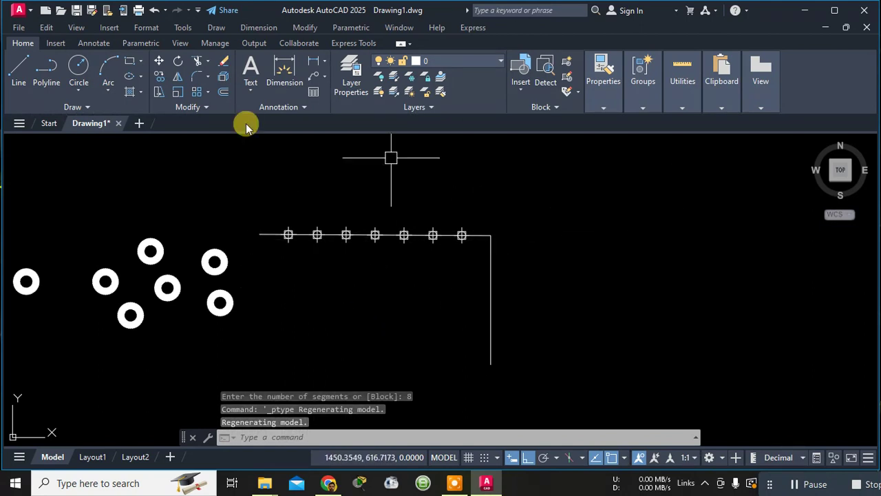
left_click(87, 107)
- Divide the vertical line into 4 equal parts, adding three boxed circled-cross markers
left_click(100, 123)
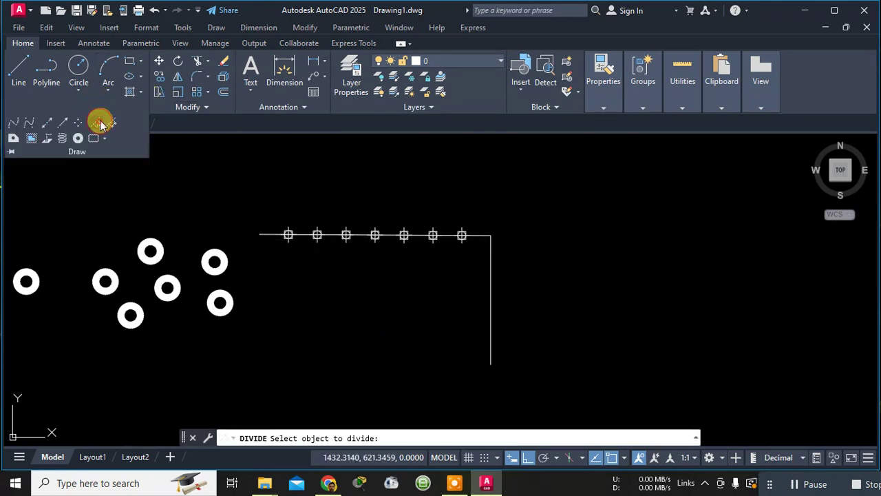
left_click(99, 123)
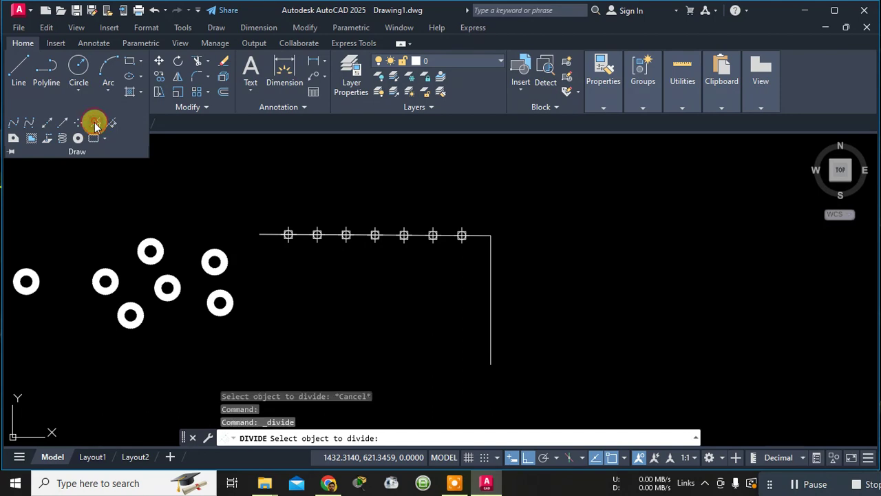
left_click(491, 299)
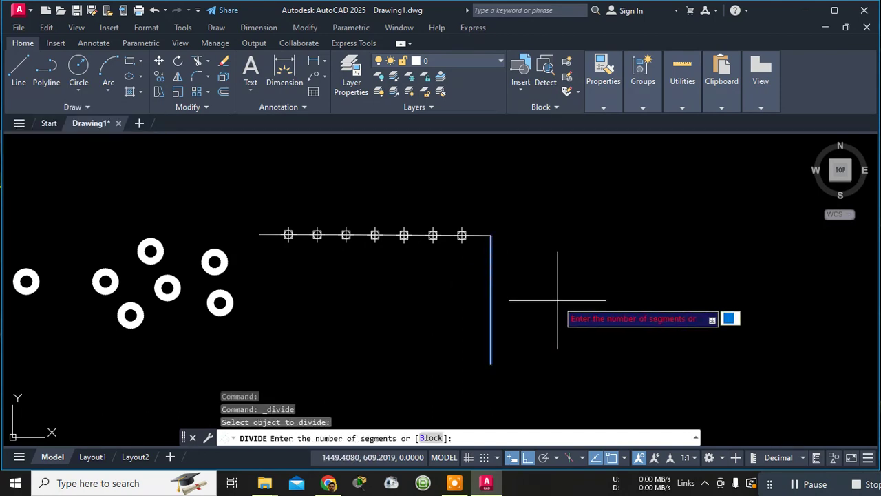
key("Return")
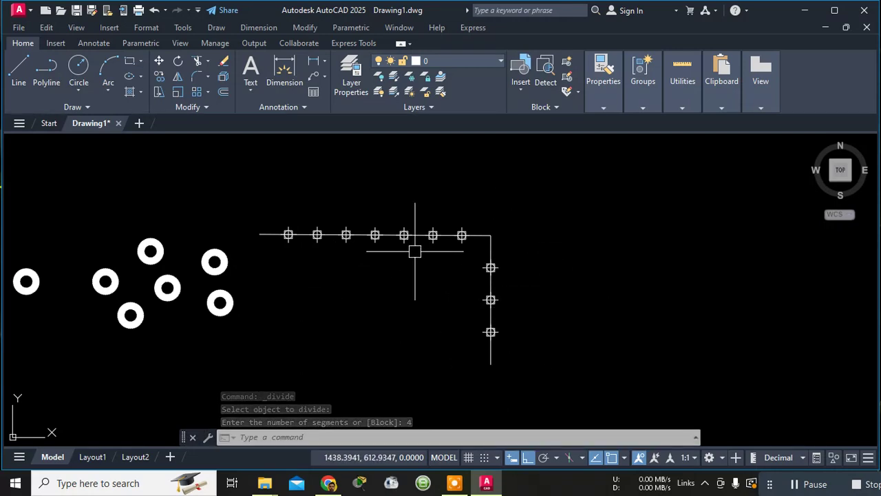
scroll(412, 250, "up", 4)
scroll(411, 249, "down", 6)
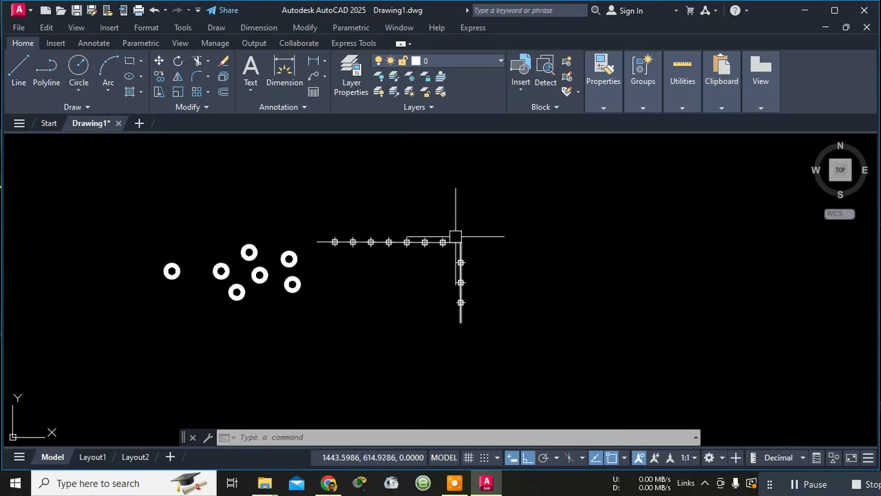
scroll(461, 236, "up", 2)
middle_click_drag(470, 238, 543, 191)
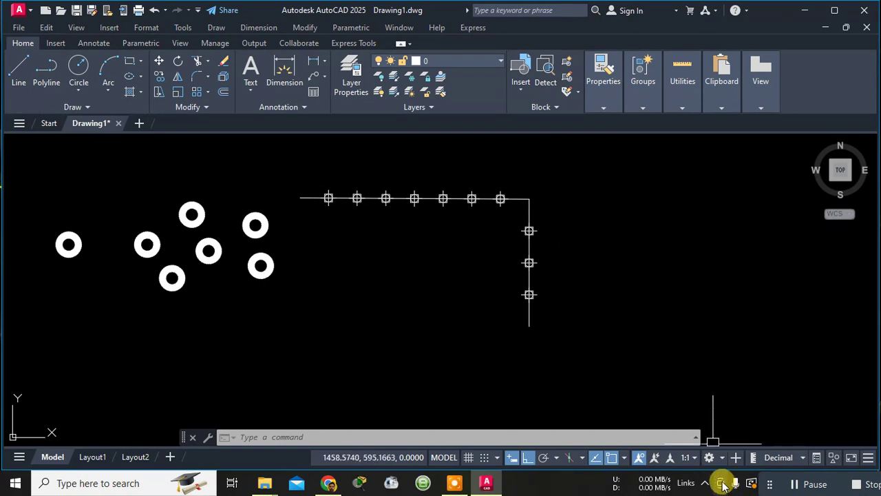
- Draw two horizontal lines leftward from the upper and middle markers to the top line's left end
left_click(15, 70)
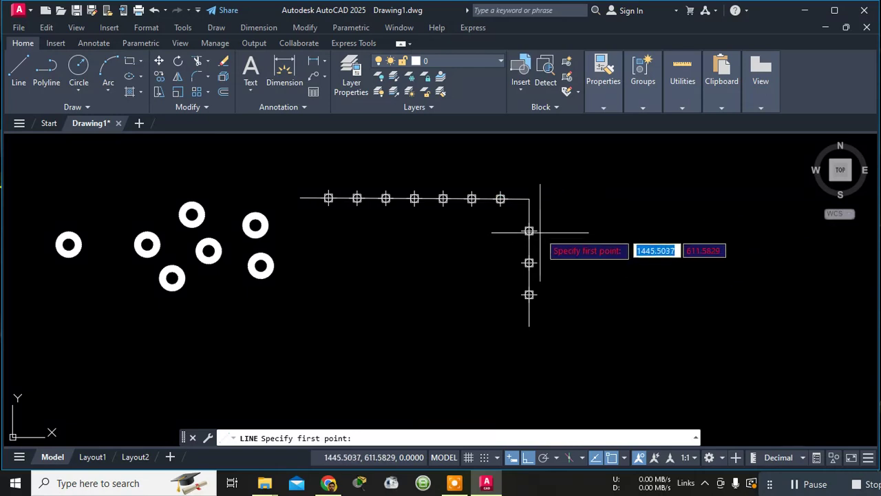
scroll(528, 227, "up", 5)
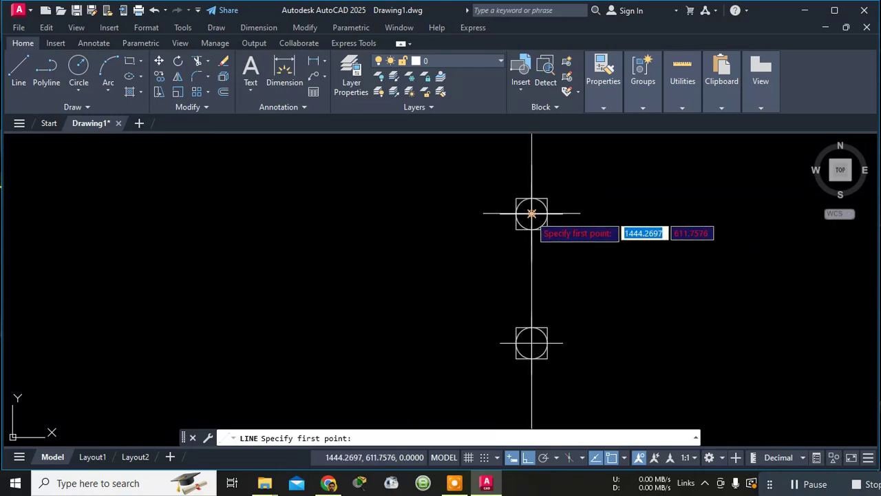
scroll(532, 213, "down", 4)
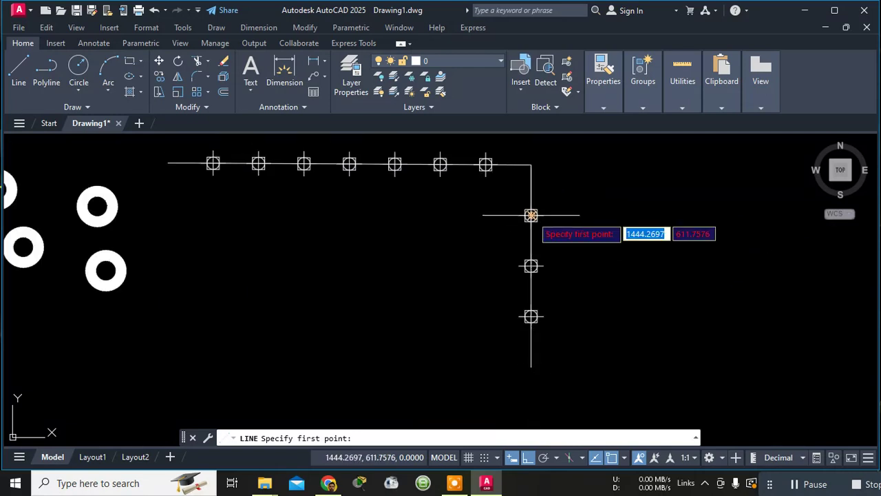
left_click(531, 216)
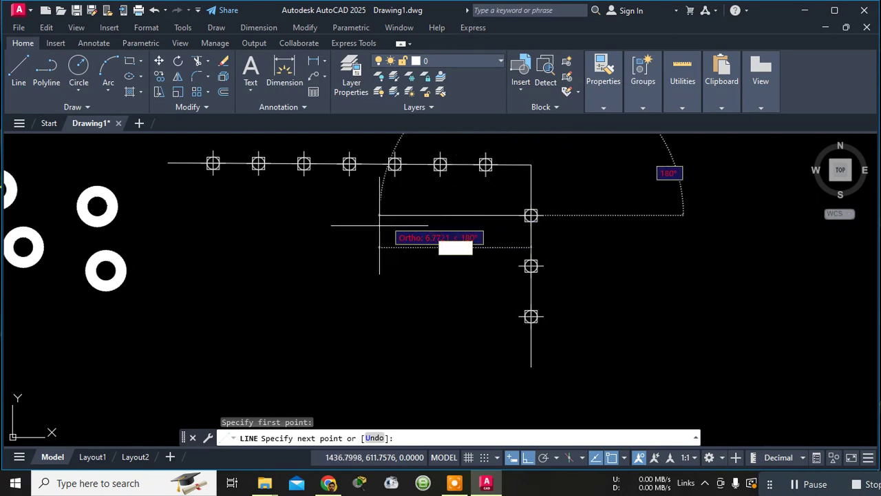
left_click(177, 227)
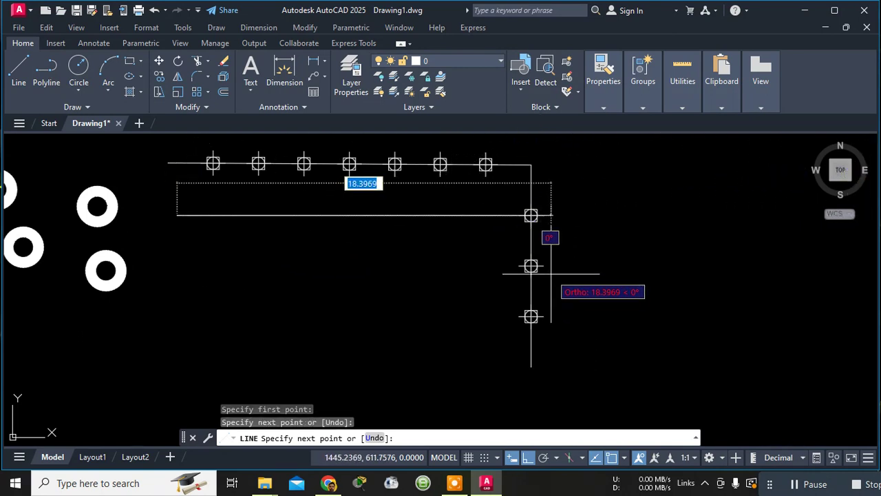
key("Escape")
left_click(19, 69)
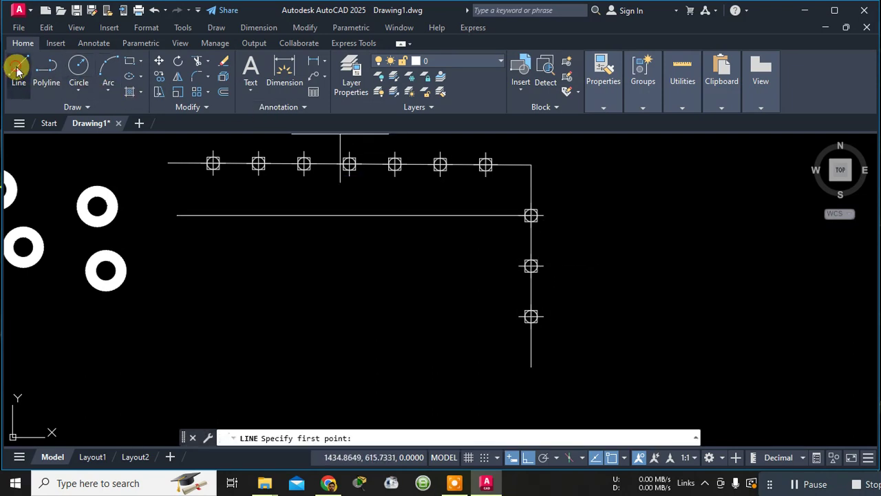
left_click(531, 265)
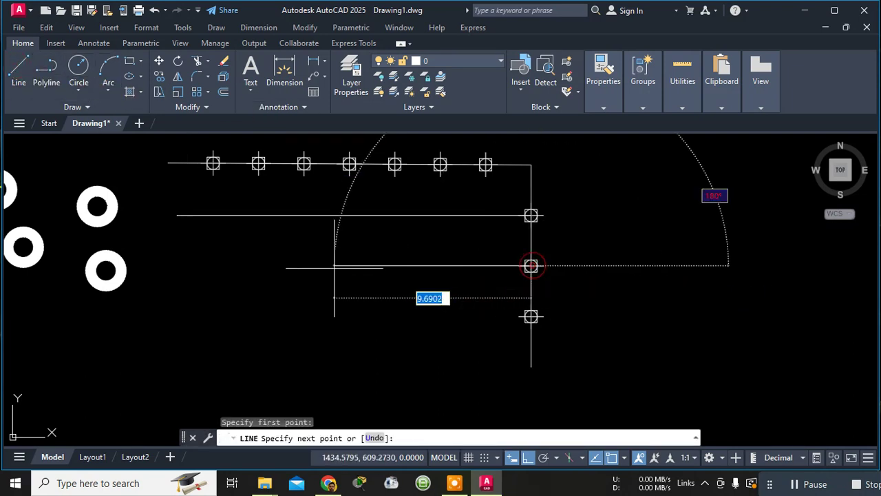
left_click(181, 265)
key("Escape")
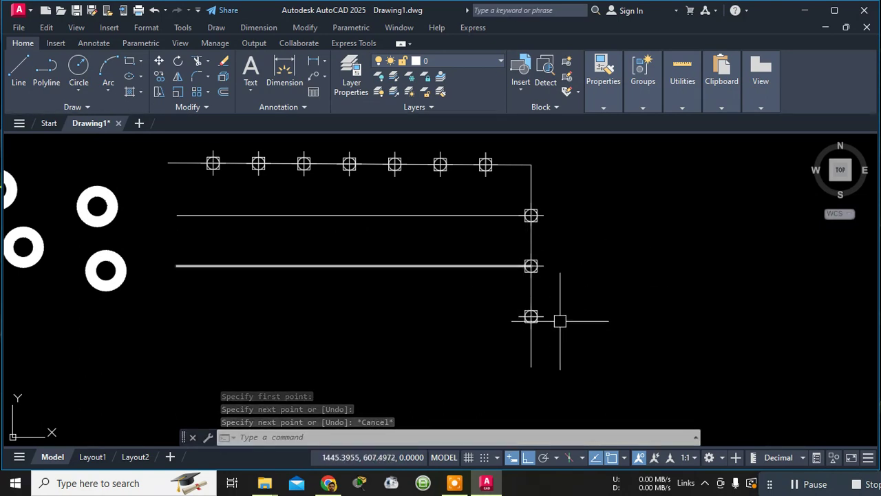
- Enable the Node object snap from the status-bar Object Snap menu
left_click(627, 460)
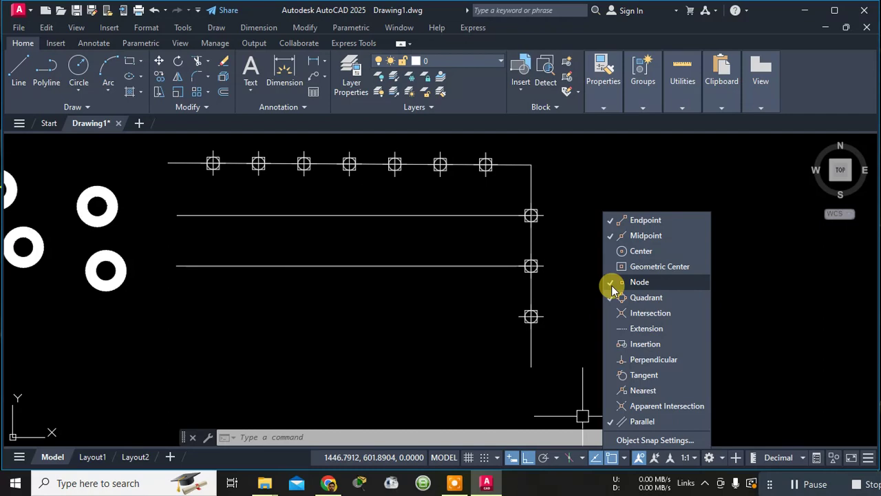
left_click(19, 65)
left_click(19, 65)
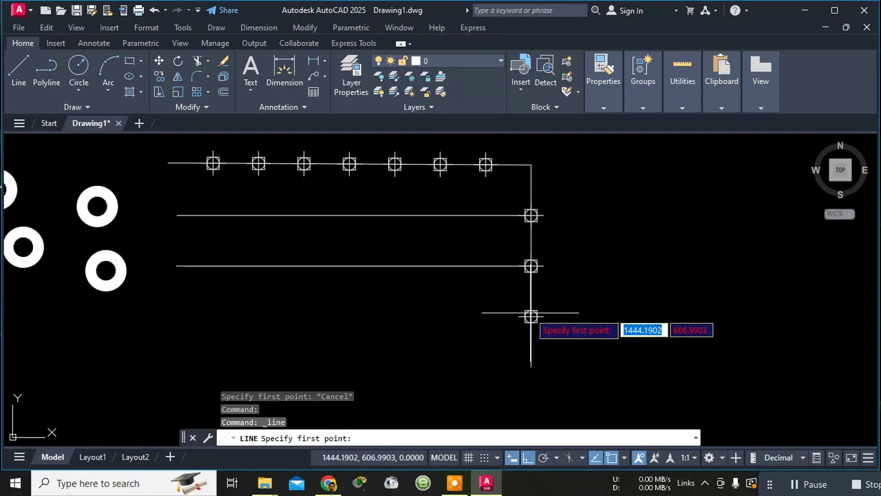
left_click(627, 460)
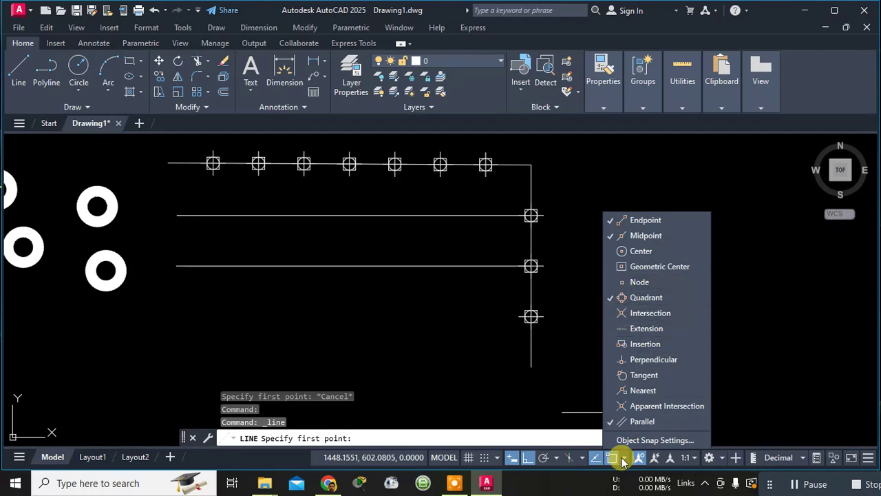
left_click(623, 282)
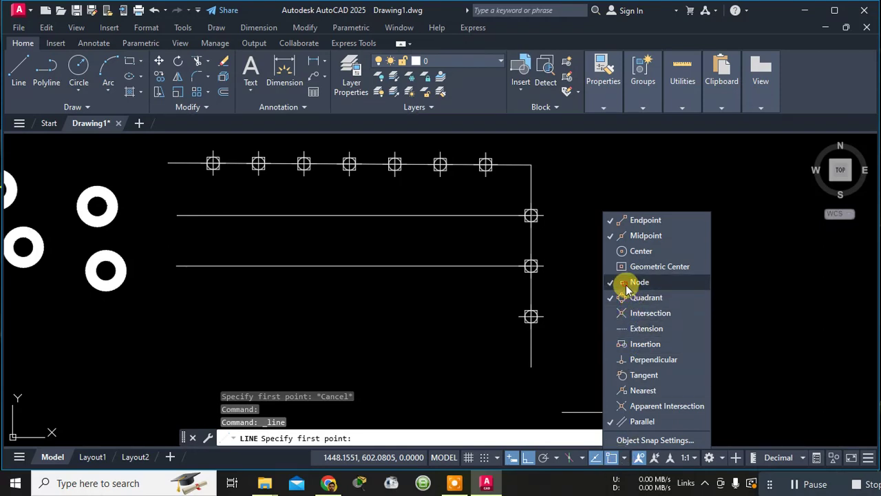
left_click(584, 292)
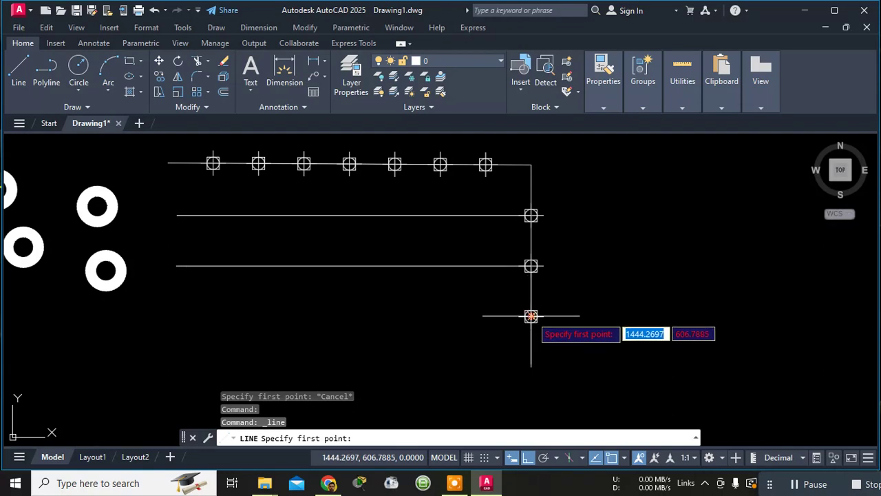
- Draw a horizontal line rightward from the lowest marker on the vertical line
left_click(531, 316)
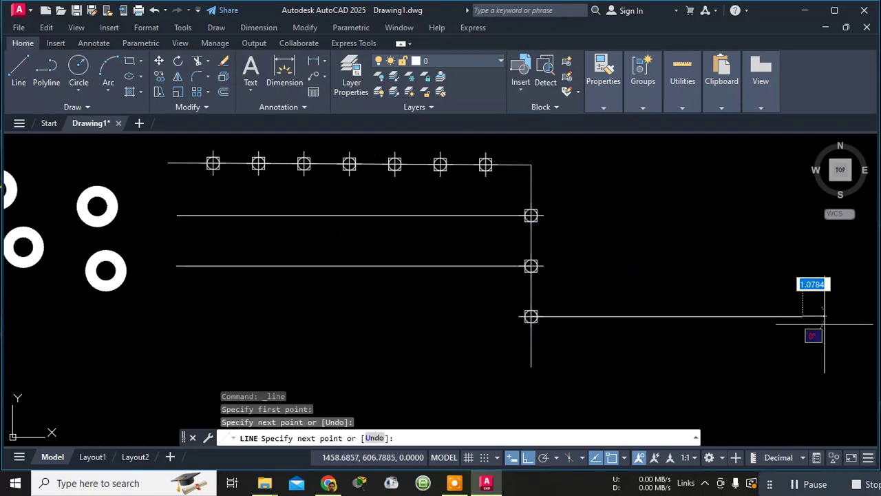
key("Escape")
scroll(606, 328, "down", 2)
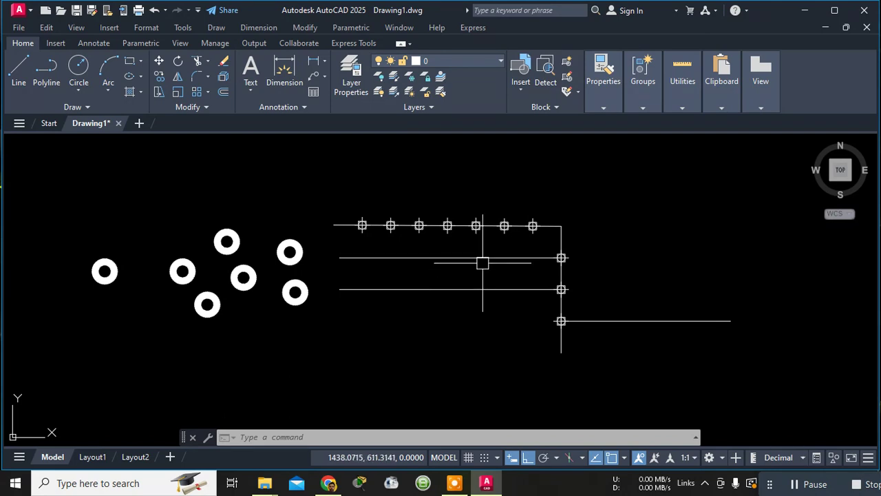
left_click(70, 109)
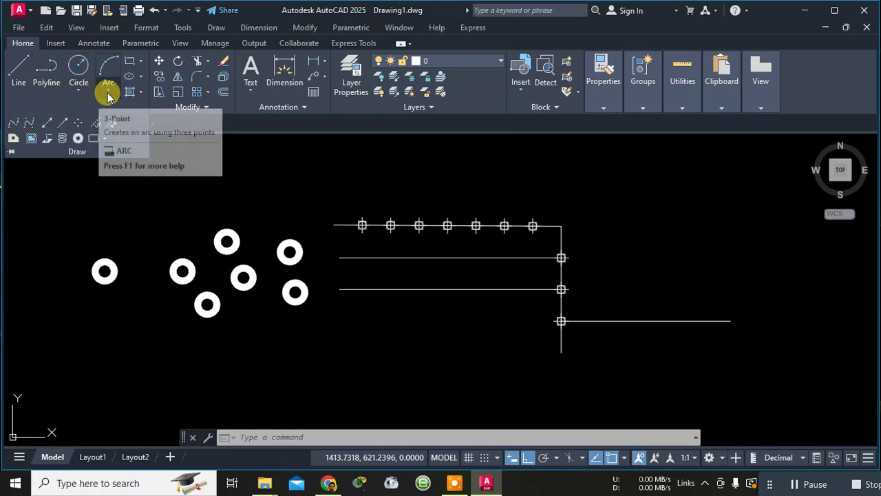
left_click(12, 123)
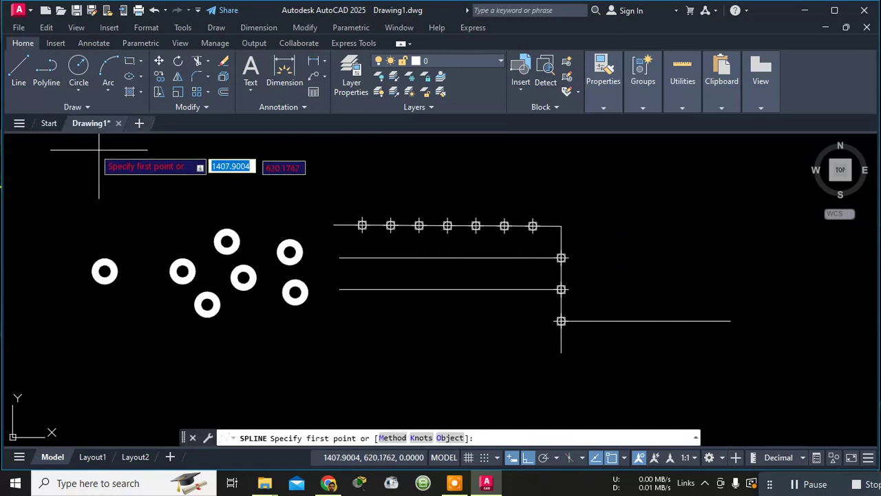
left_click(294, 367)
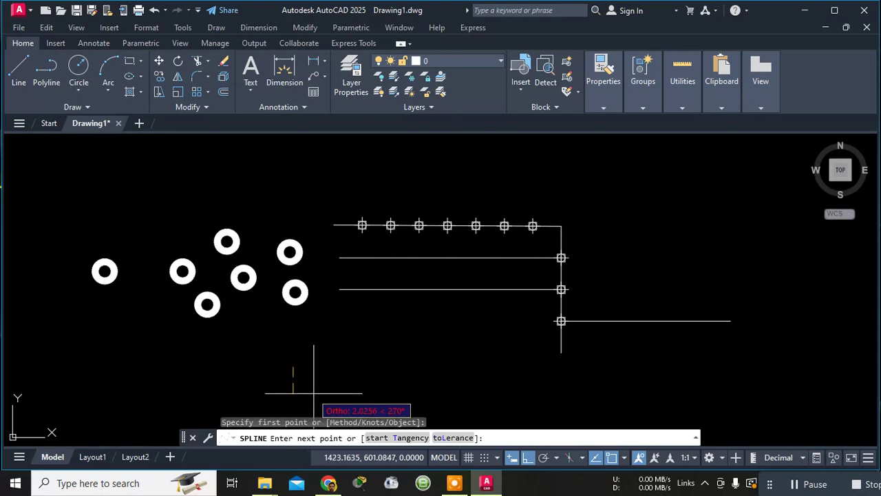
left_click(370, 366)
left_click(372, 315)
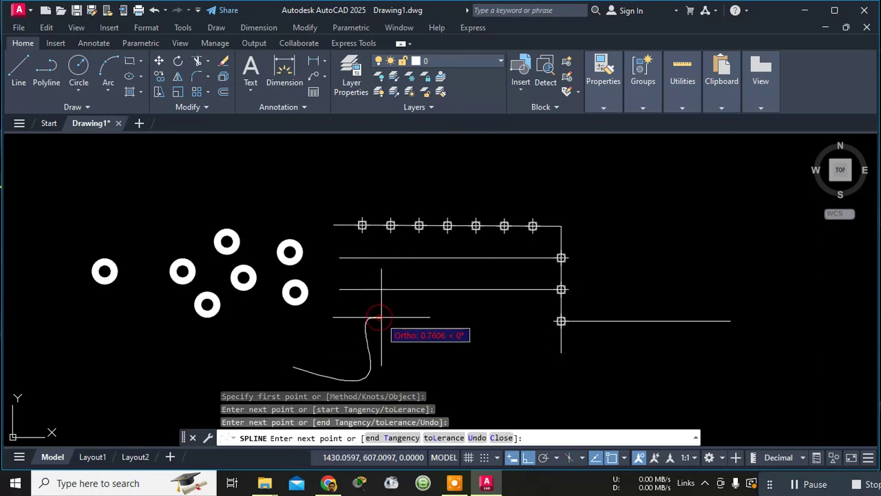
left_click(440, 360)
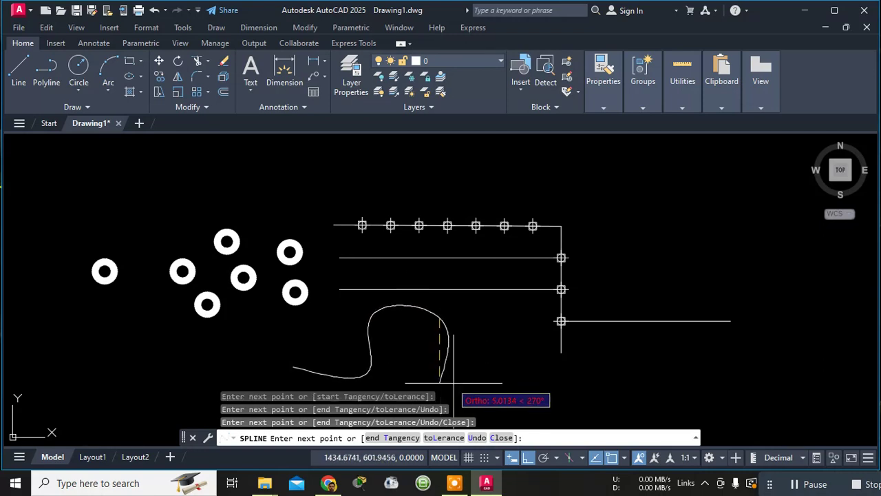
left_click(493, 381)
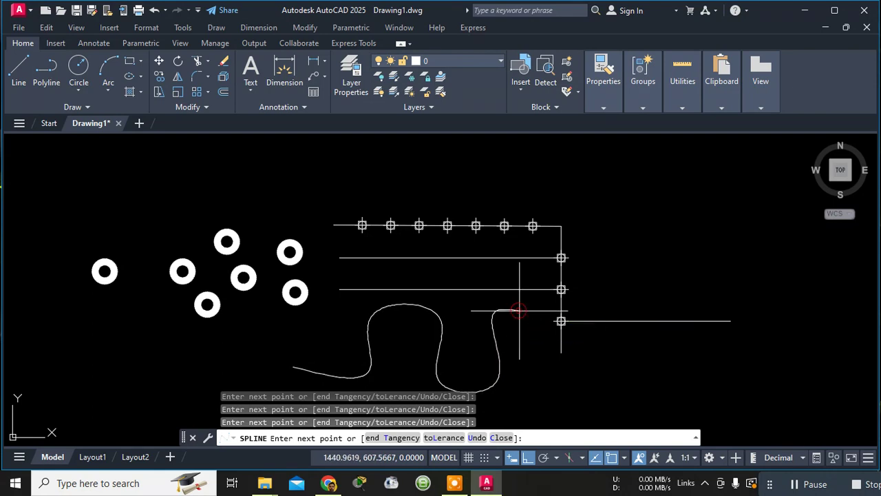
left_click(499, 313)
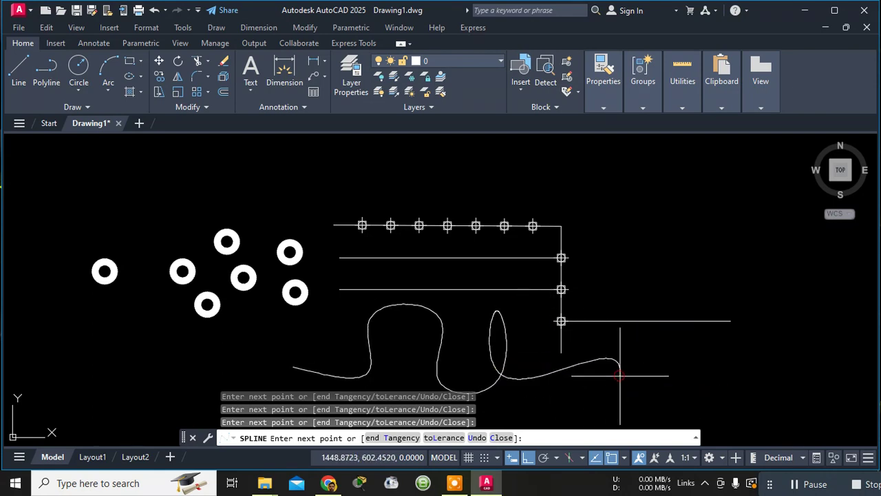
left_click(635, 286)
left_click(696, 286)
left_click(699, 365)
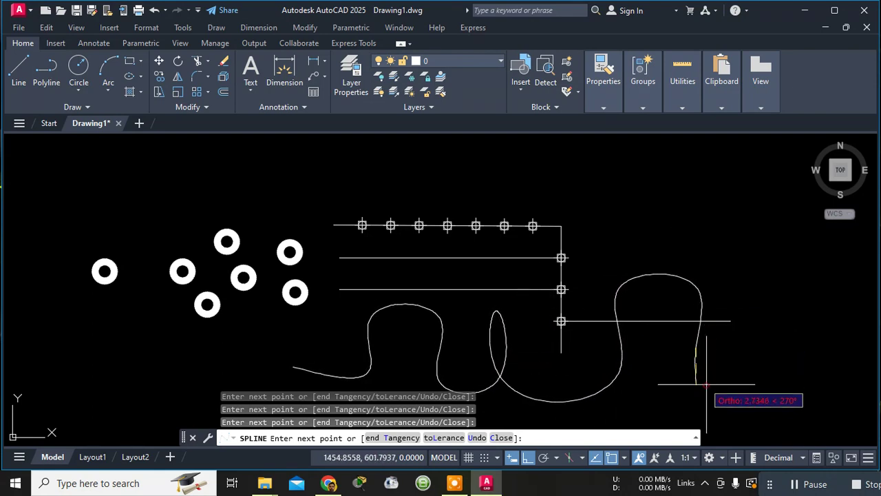
left_click(749, 312)
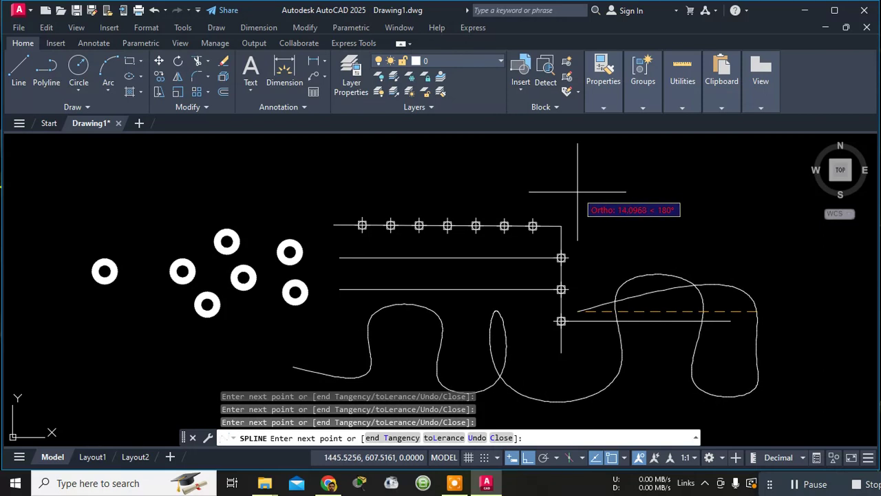
key("Escape")
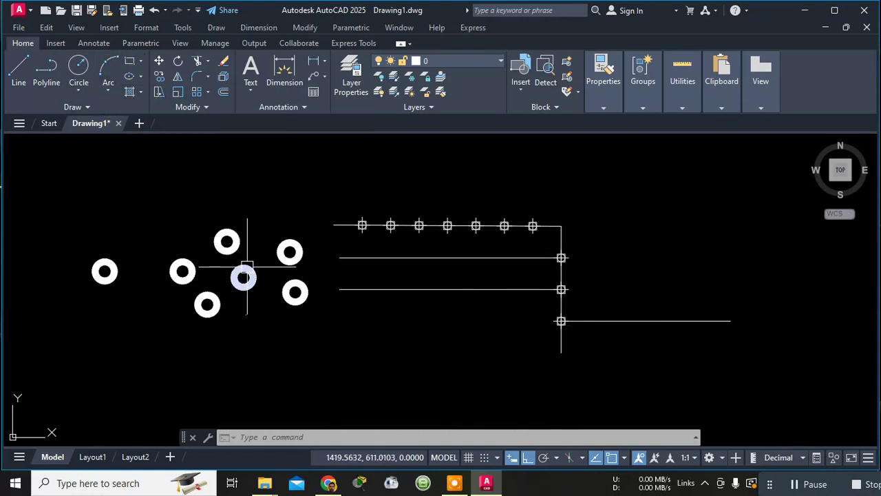
- Draw a closed four-line rectangle, long and thin, above the donuts with the Line tool
left_click(18, 73)
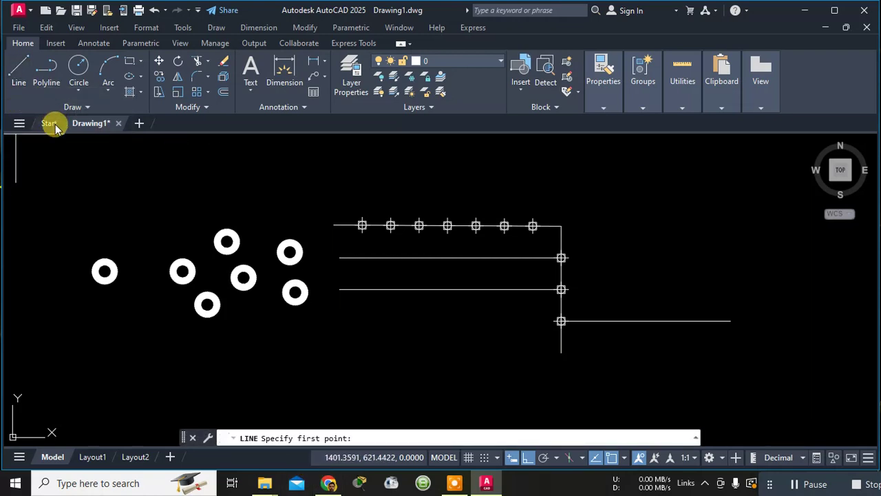
left_click(55, 171)
left_click(259, 172)
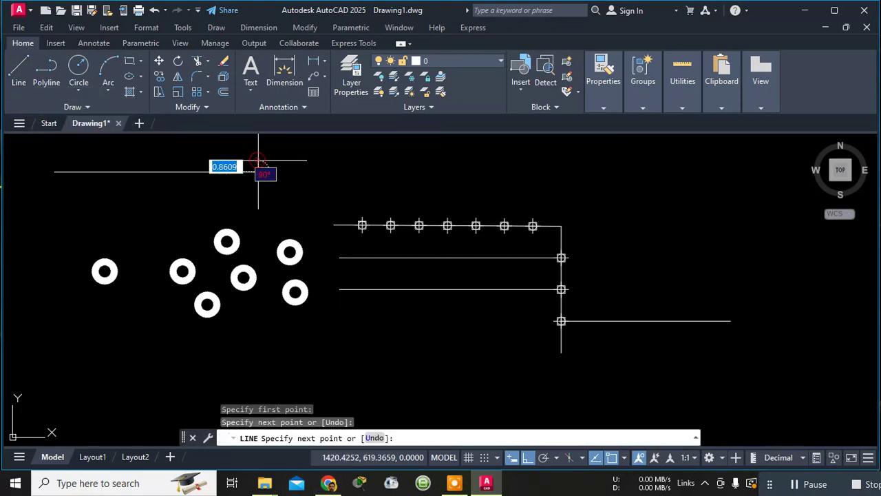
left_click(259, 199)
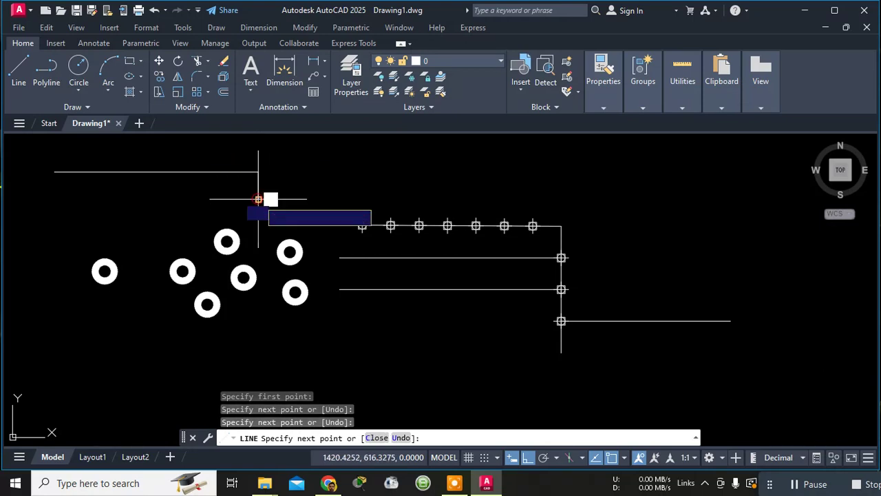
left_click(53, 199)
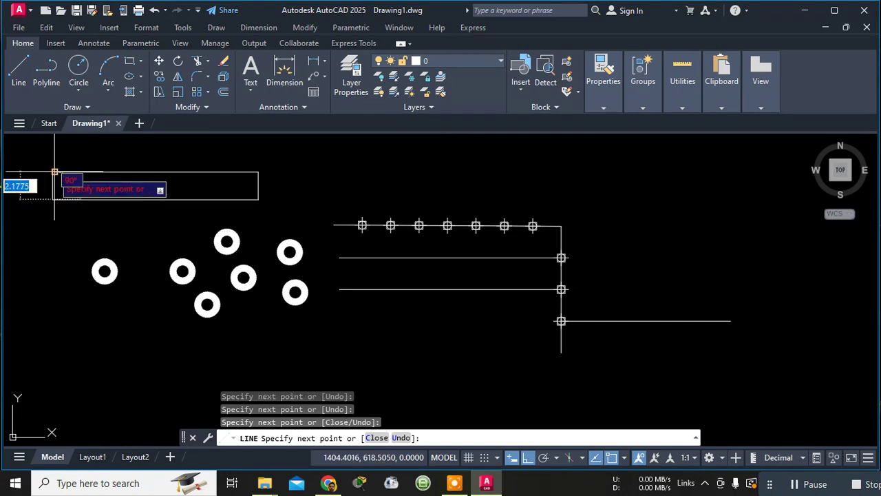
left_click(54, 172)
key("Escape")
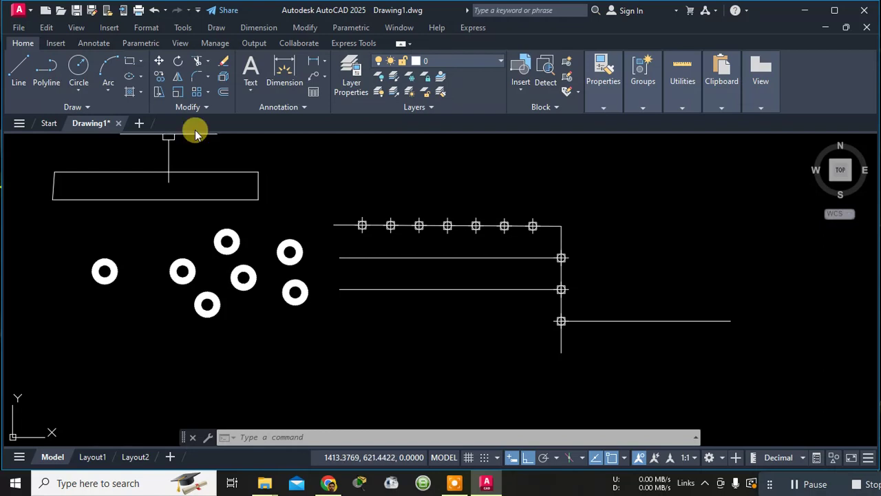
- Run Hatch from the Hatch dropdown and pick points inside the thin rectangle
left_click(140, 94)
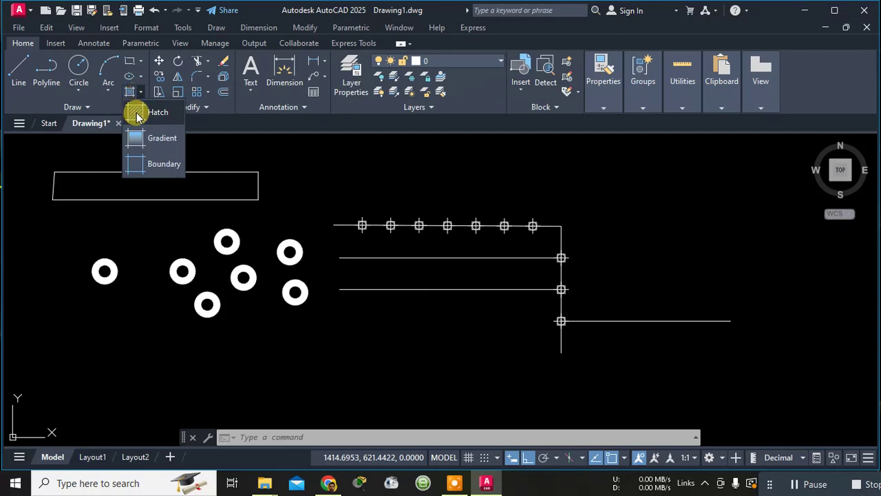
left_click(137, 114)
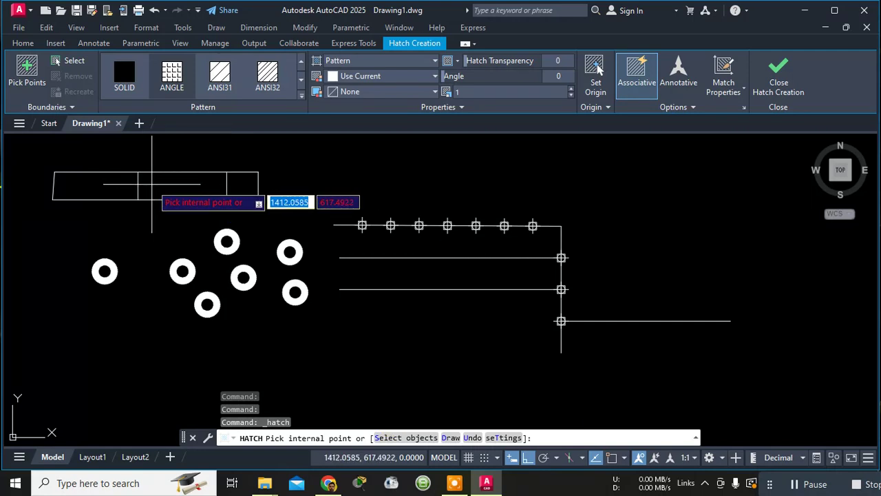
left_click(153, 184)
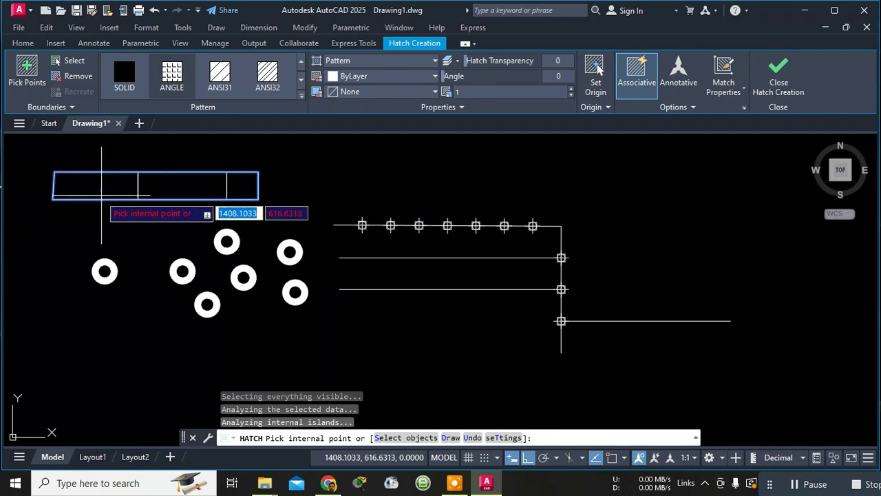
left_click(126, 190)
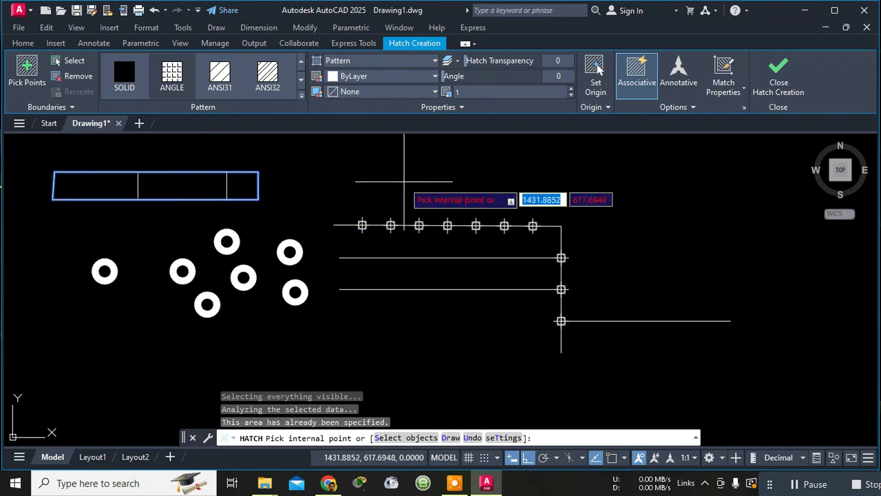
key("Return")
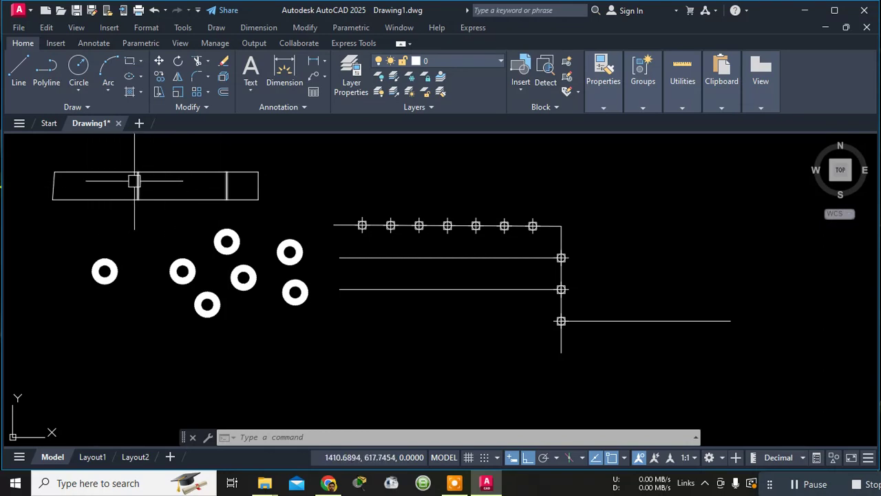
- Select the hatch inside the upper-left rectangle and bring up its shortcut menu
left_click(184, 182)
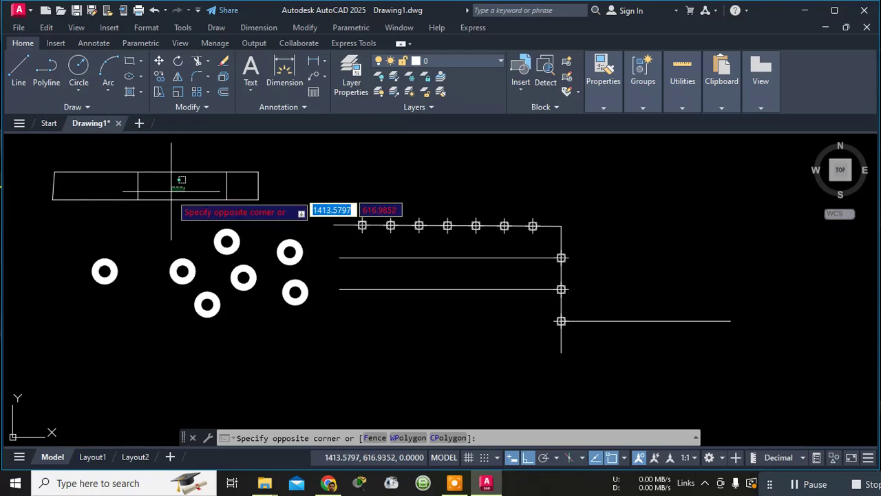
key("Escape")
key("Escape")
key("Escape")
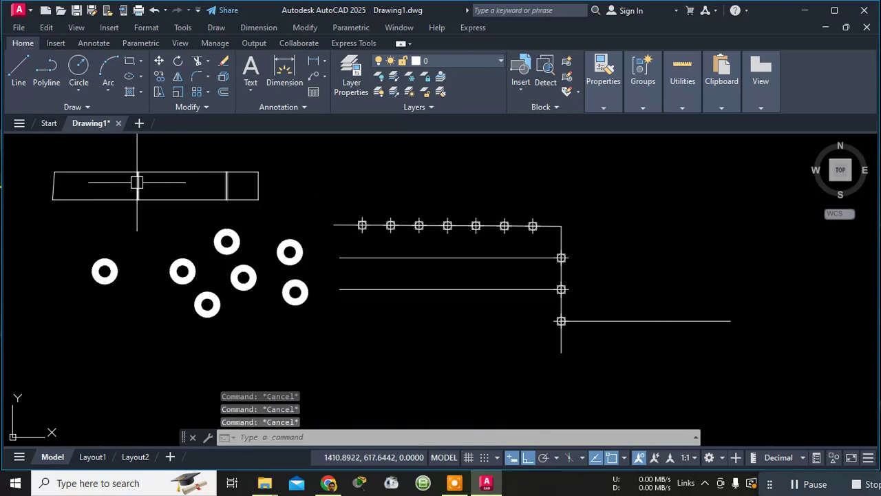
right_click(137, 184)
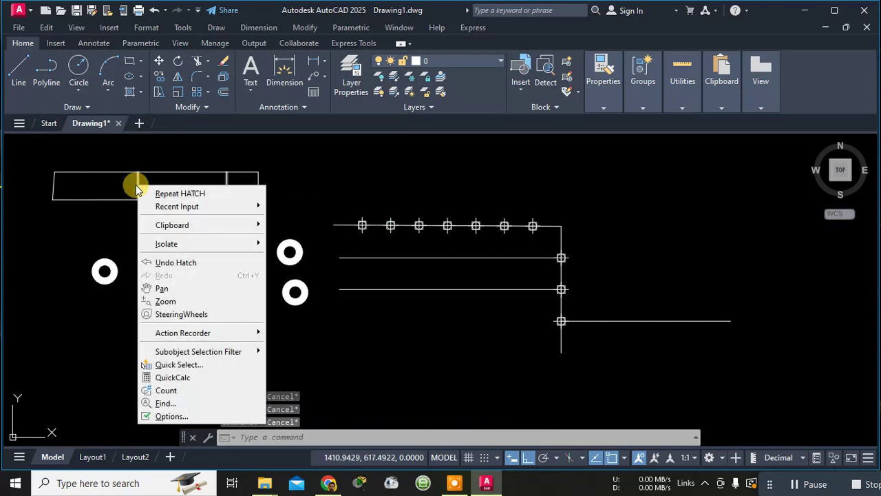
left_click(135, 184)
right_click(127, 188)
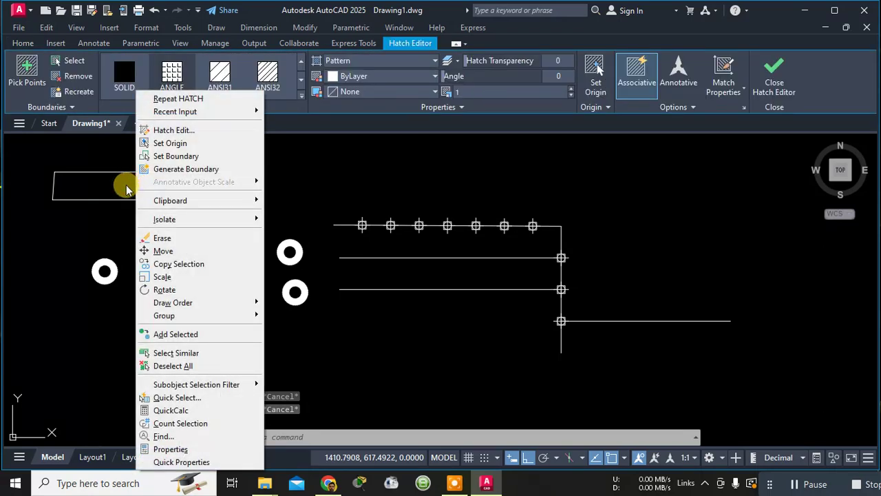
left_click(113, 193)
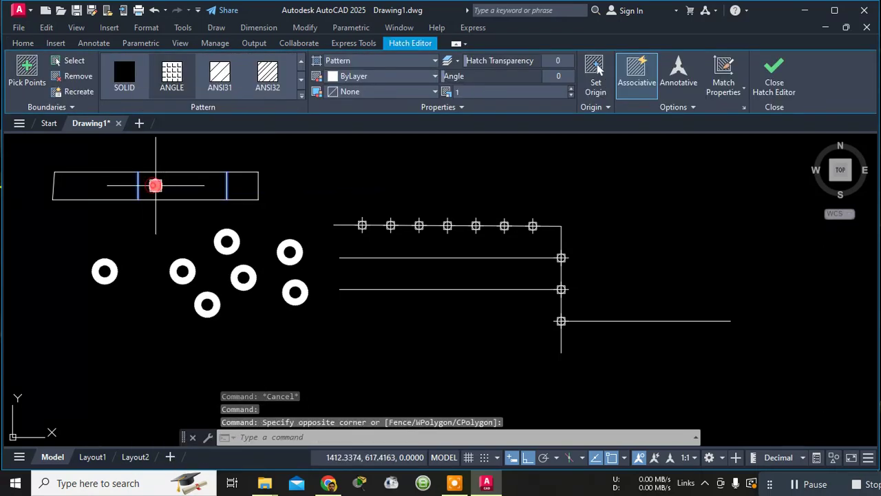
right_click(157, 188)
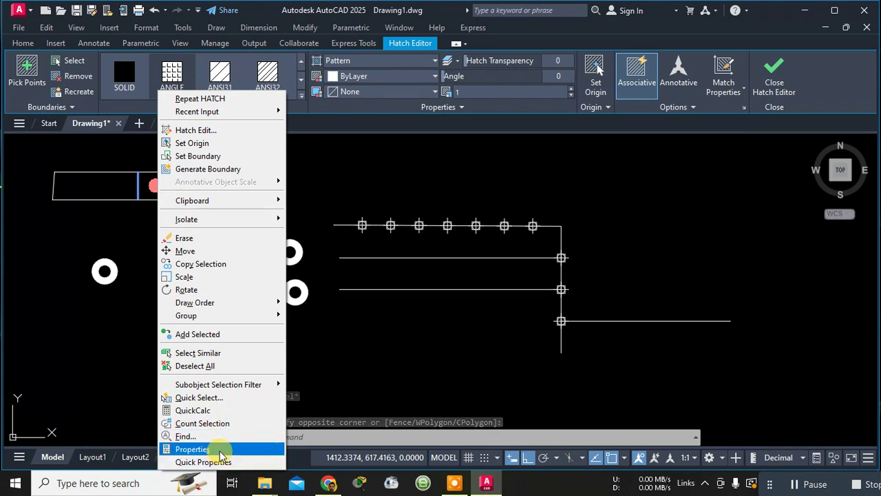
- Set the ANGLE hatch scale to 0.2 in Quick Properties, then deselect it
left_click(204, 462)
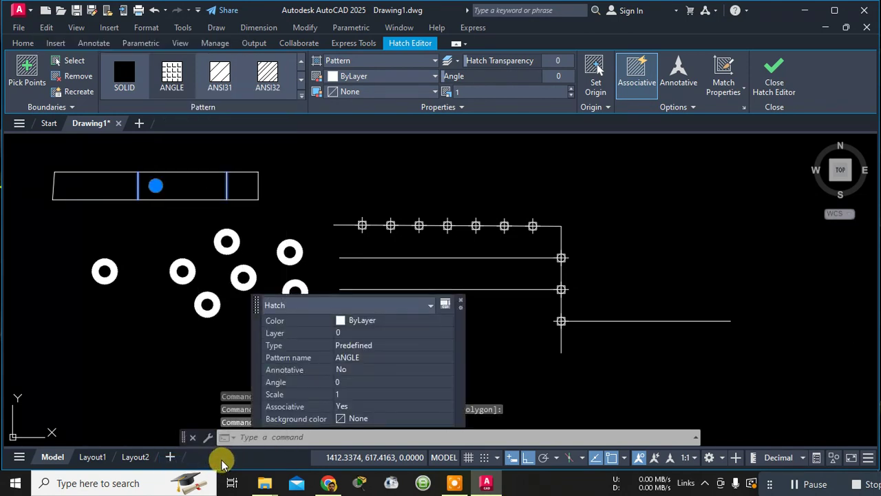
left_click(344, 394)
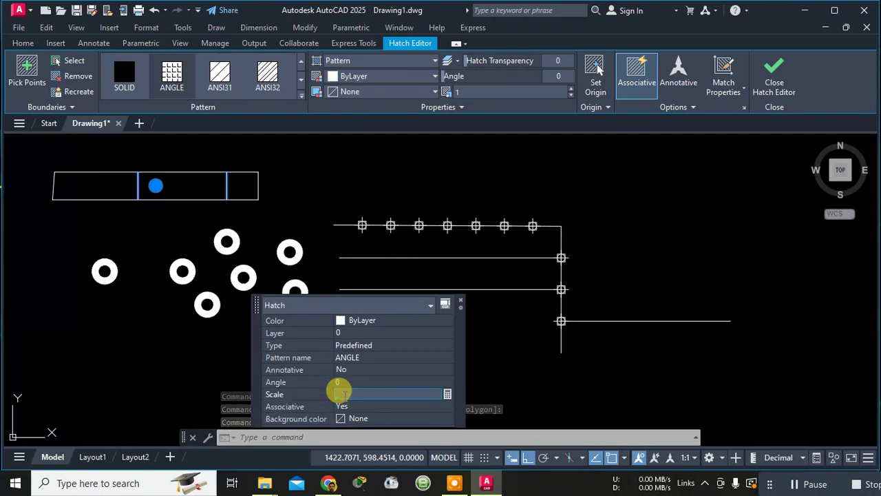
type("0.2")
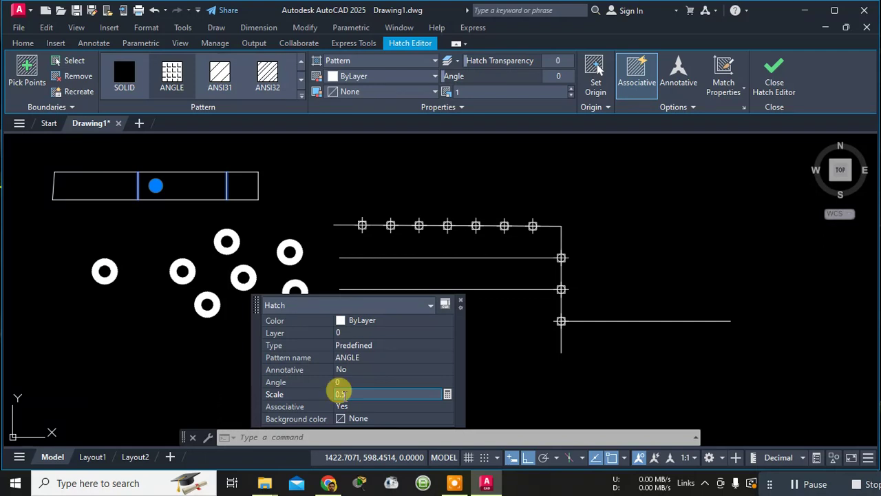
left_click(345, 400)
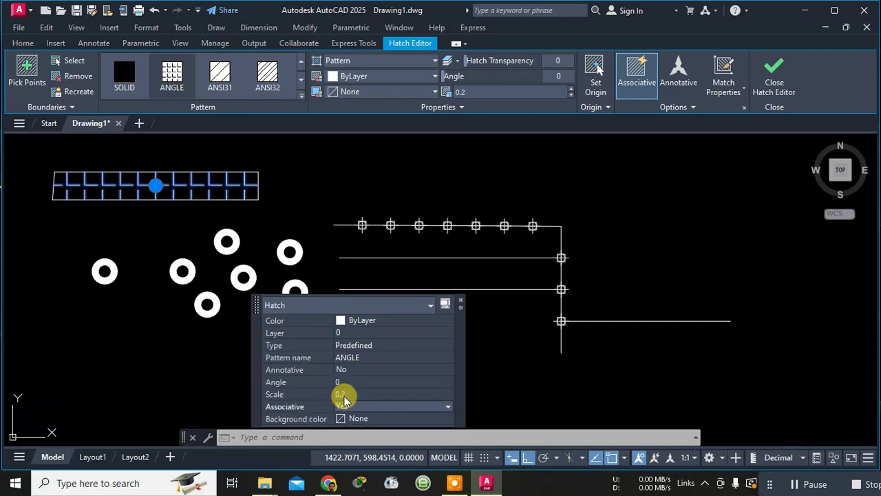
left_click(461, 304)
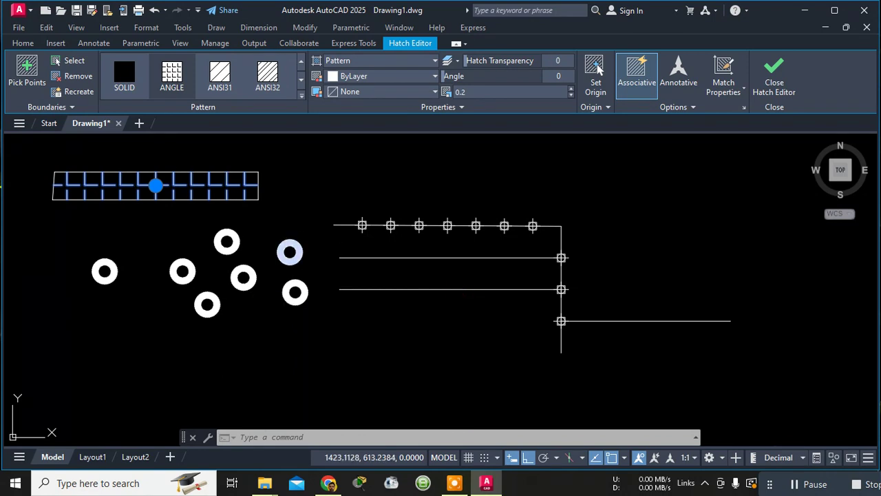
key("Escape")
scroll(40, 183, "up", 6)
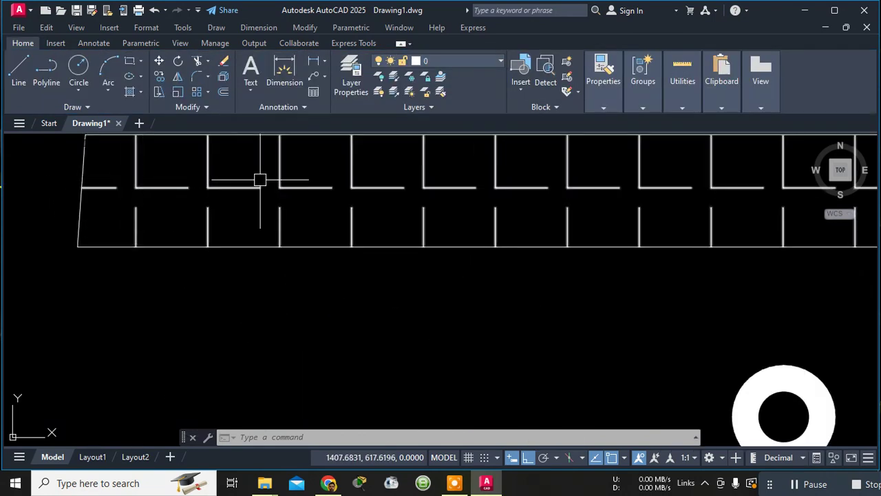
scroll(414, 177, "down", 2)
scroll(672, 172, "down", 3)
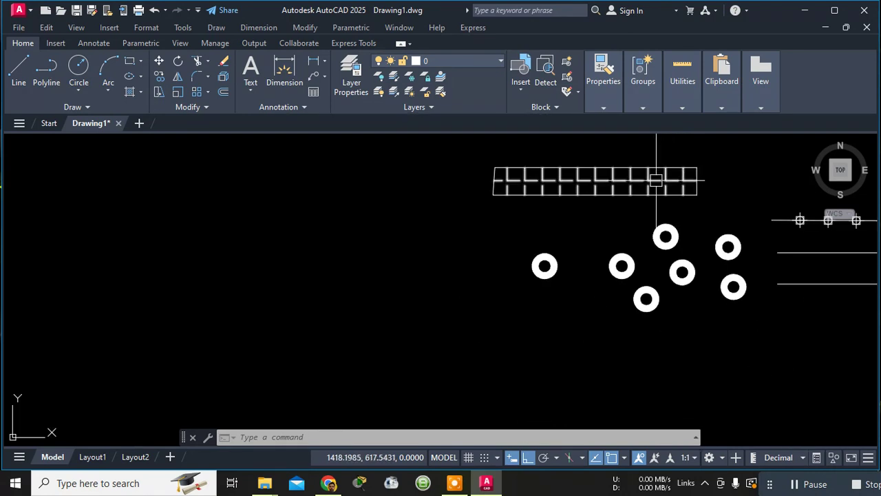
scroll(650, 169, "up", 3)
scroll(182, 250, "down", 6)
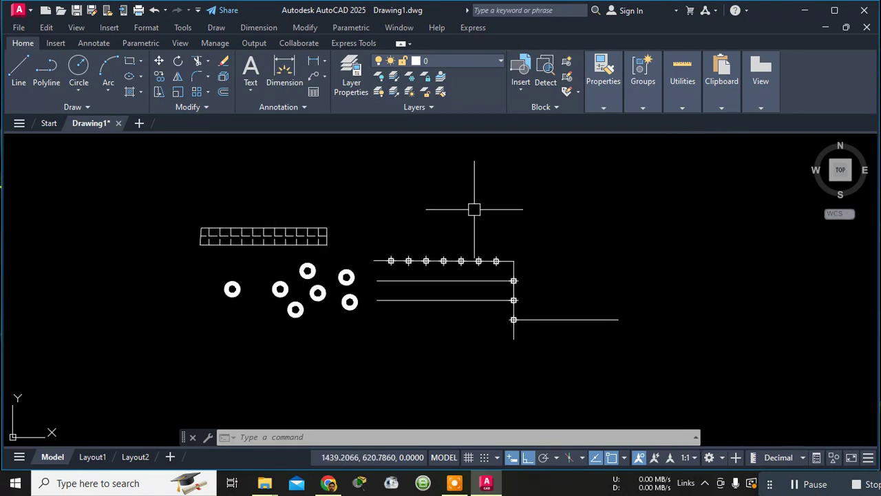
middle_click_drag(472, 204, 106, 295)
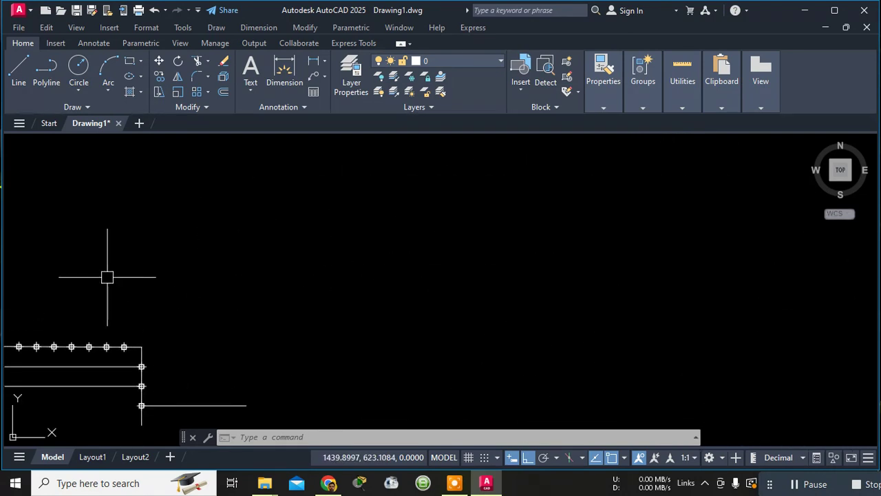
- Draw a two-corner rectangle above the fence lines and start the Hatch command
left_click(129, 60)
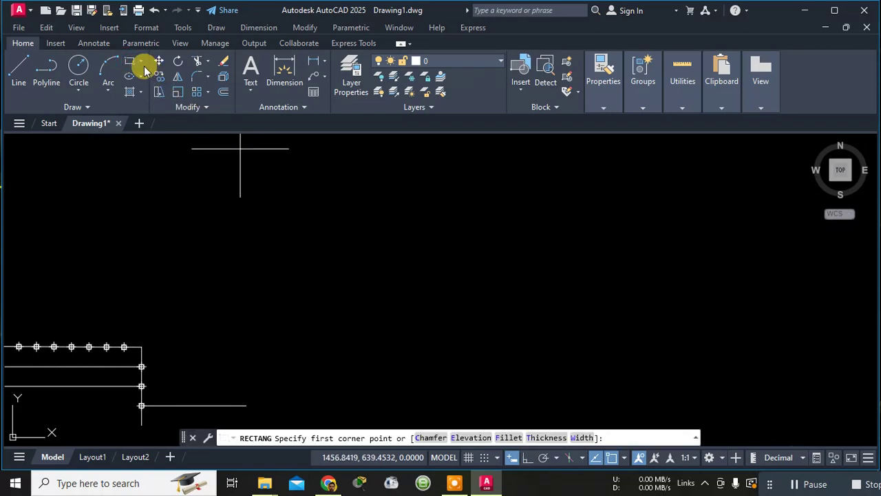
left_click(205, 246)
left_click(427, 321)
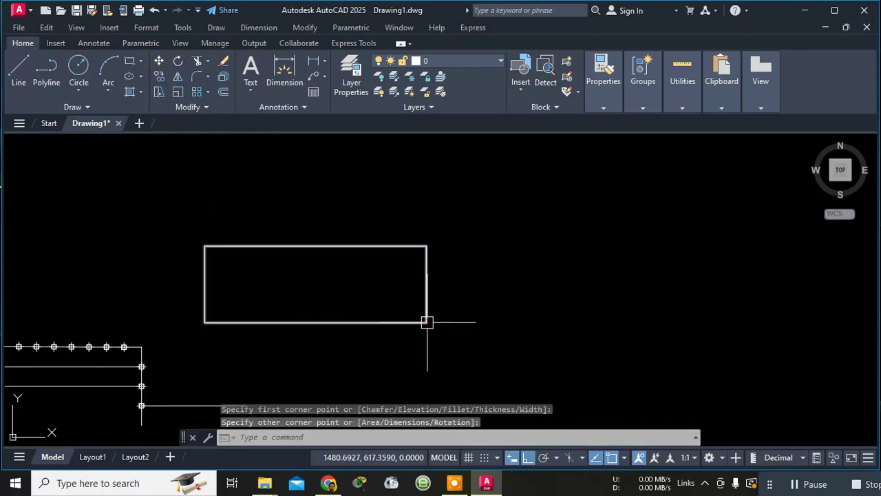
key("Escape")
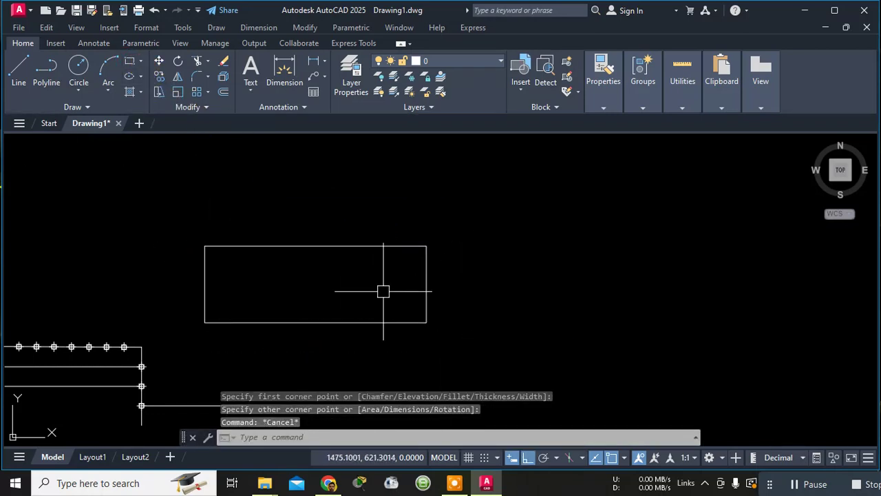
left_click(129, 90)
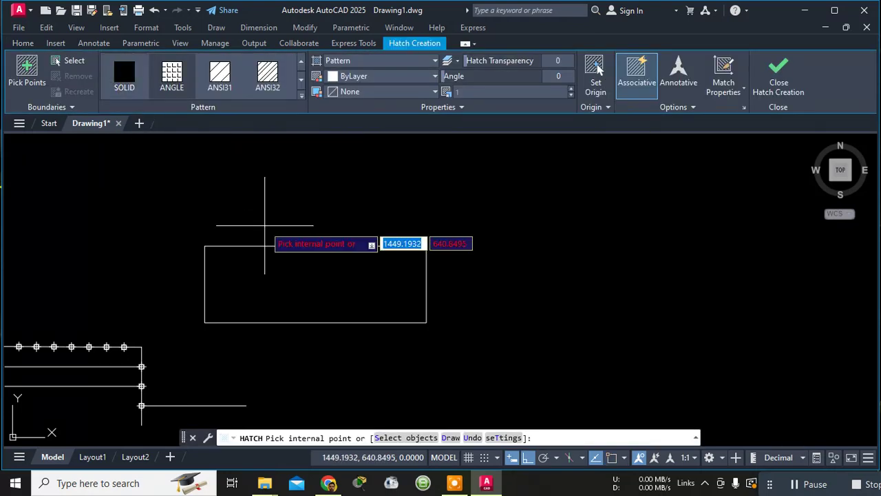
- Hatch the new rectangle with the ANSI32 pattern and select the resulting hatch
left_click(301, 93)
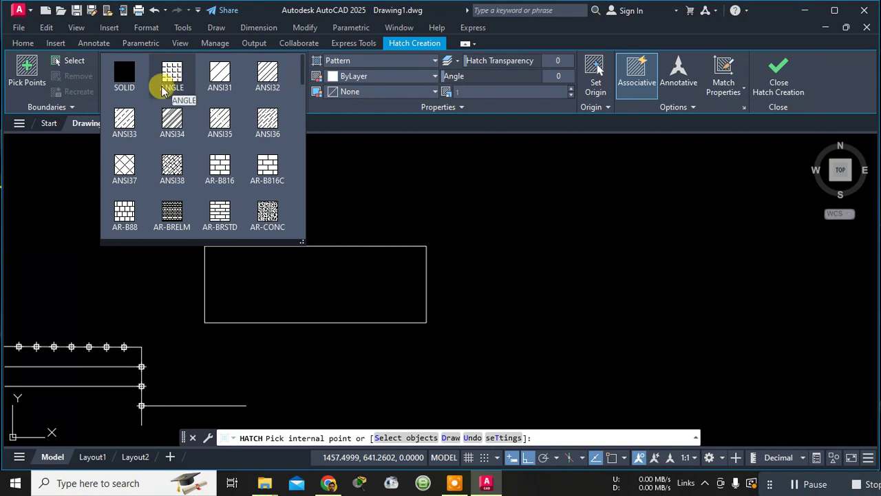
left_click(272, 92)
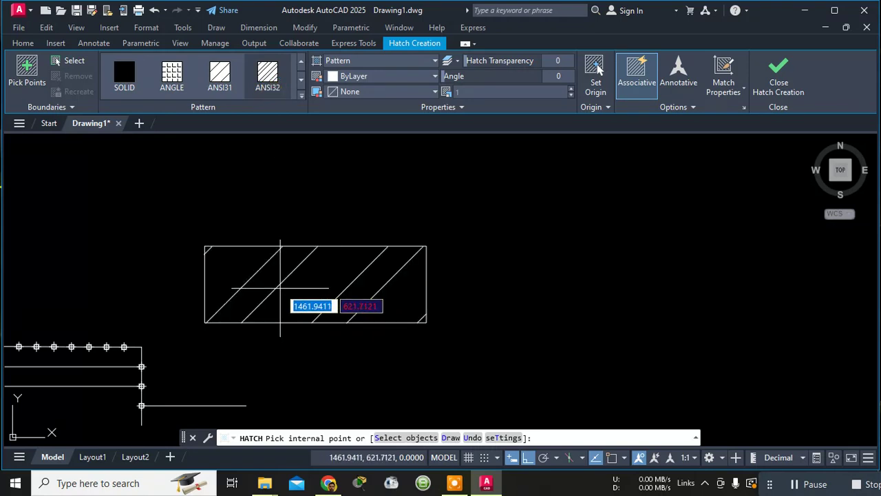
left_click(280, 286)
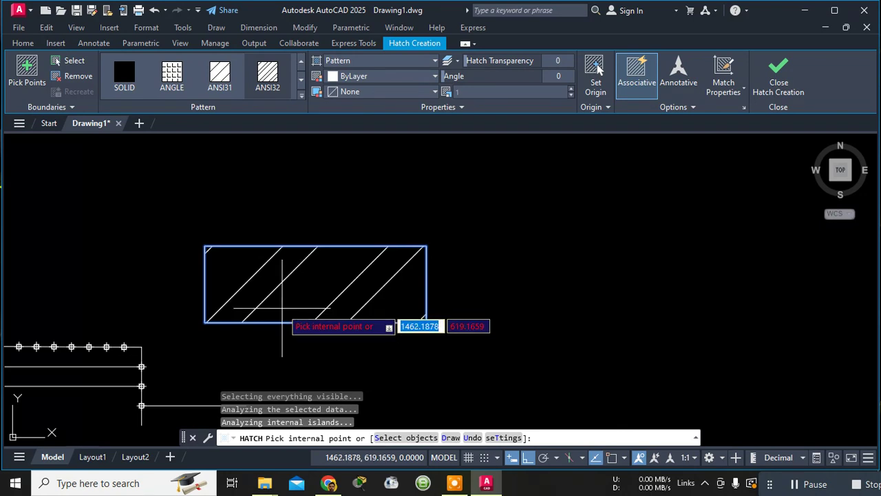
key("Return")
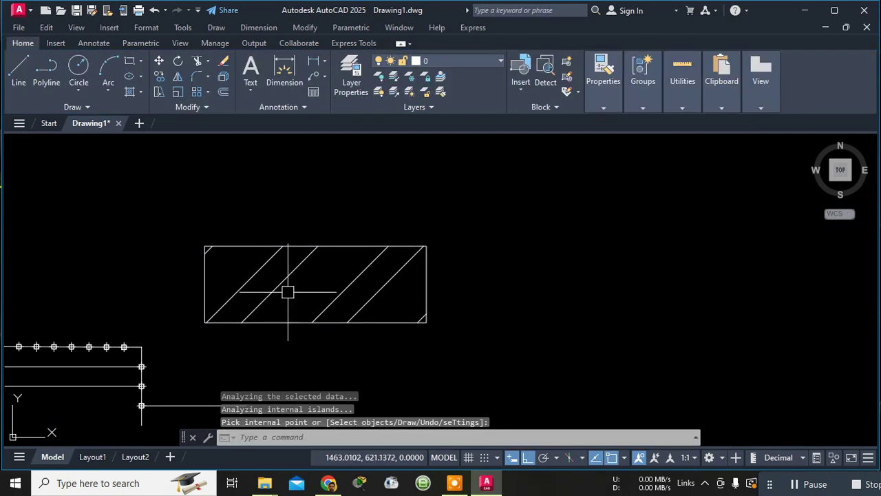
left_click(283, 278)
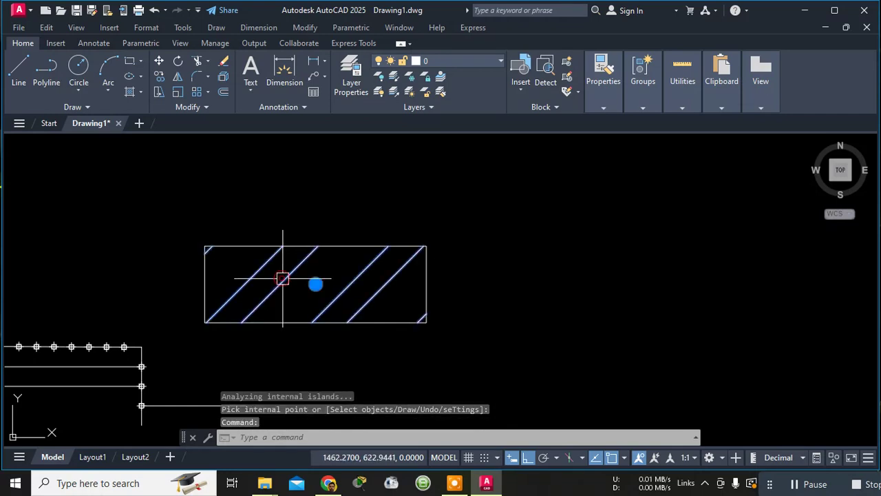
mouse_move(316, 285)
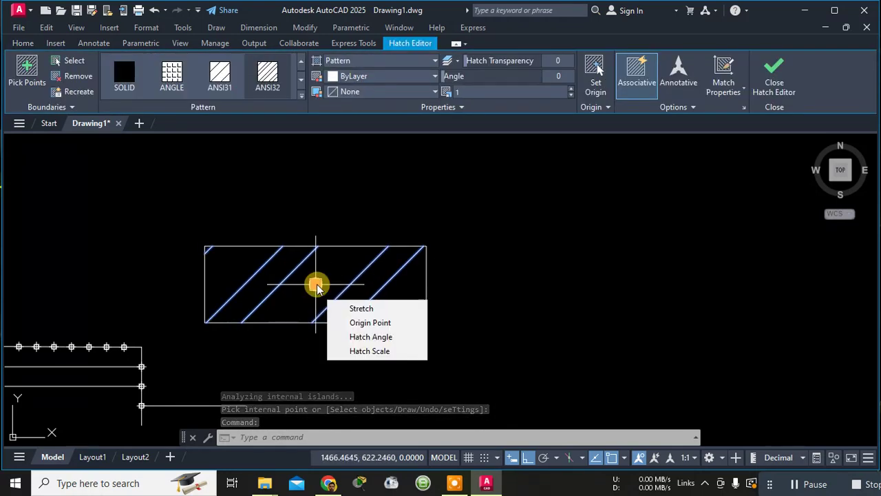
- Change the ANSI32 hatch scale to 0.2 in Quick Properties for denser diagonal lines
right_click(316, 286)
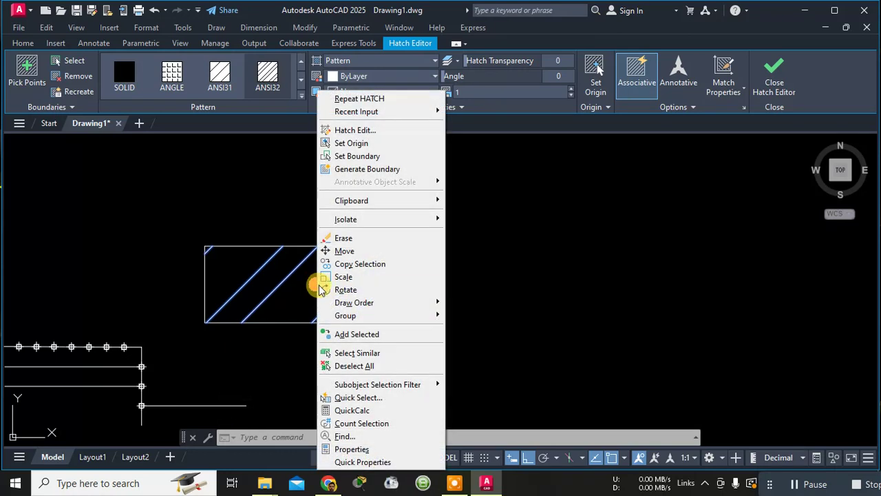
left_click(358, 462)
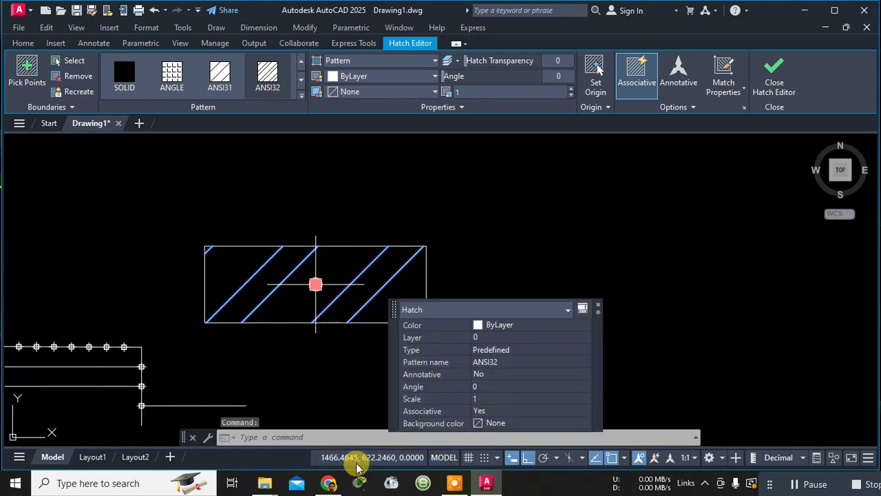
left_click(484, 398)
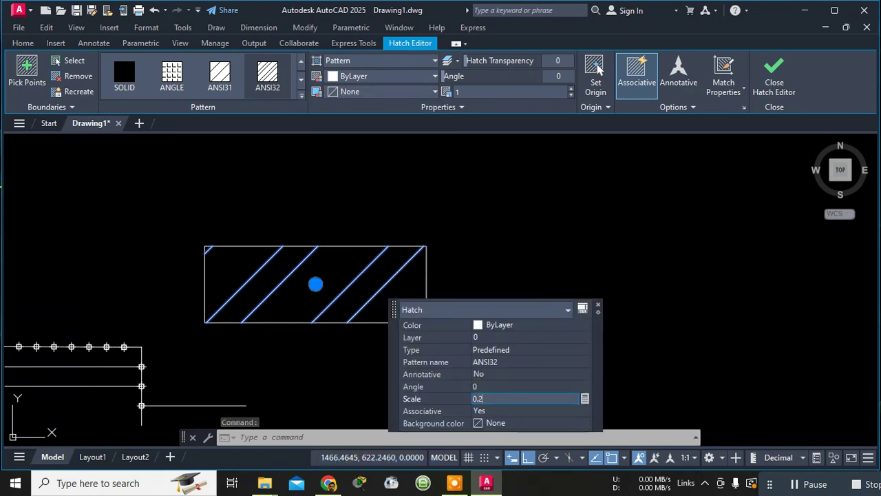
key("Return")
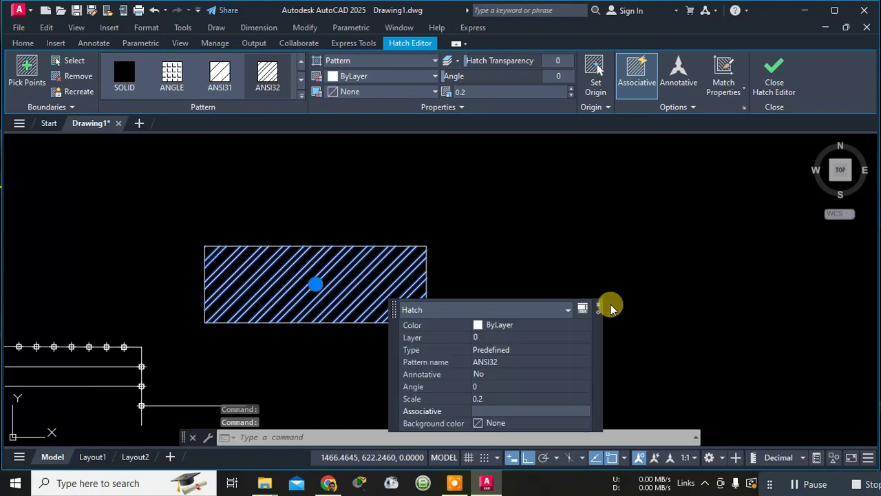
left_click(596, 307)
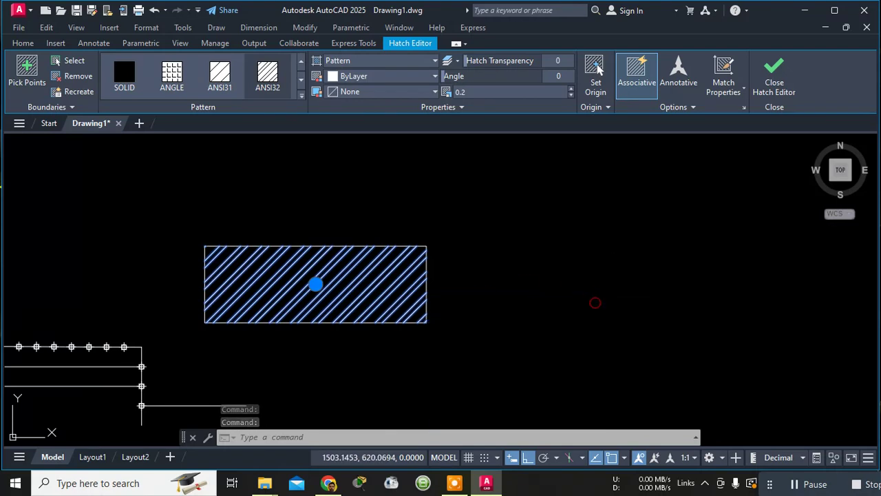
key("ctrl+shift+p")
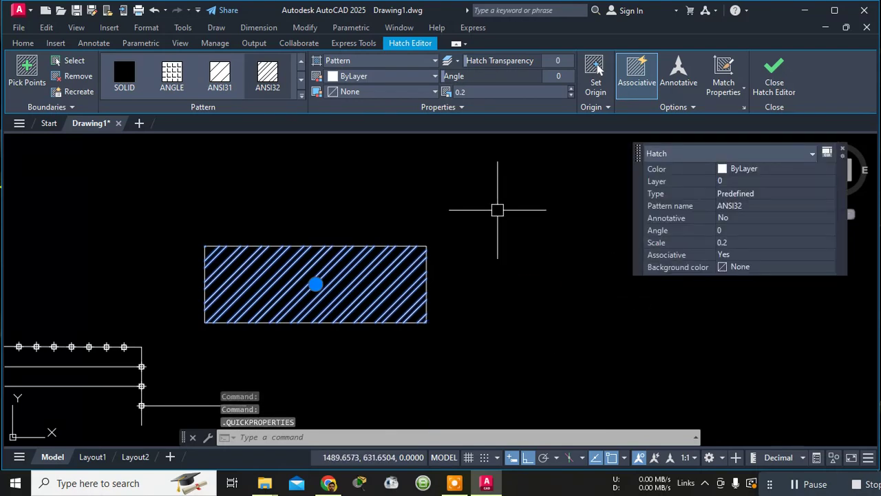
key("Escape")
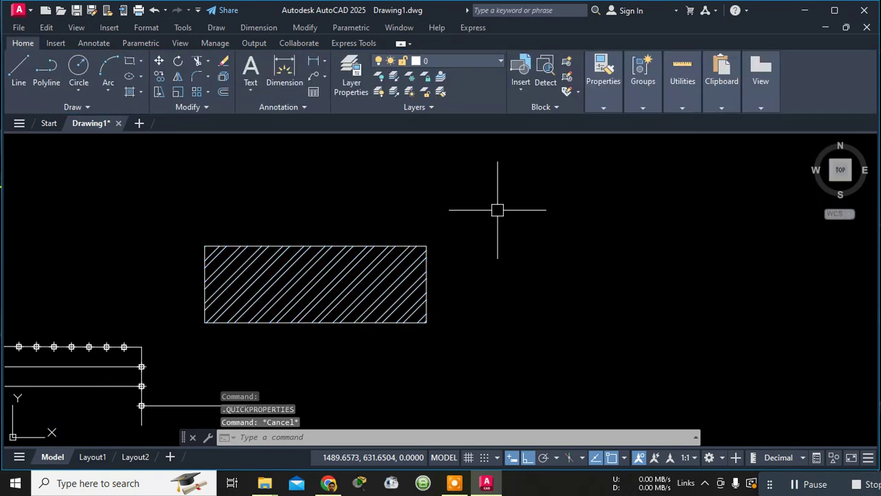
scroll(497, 208, "down", 4)
scroll(360, 202, "up", 4)
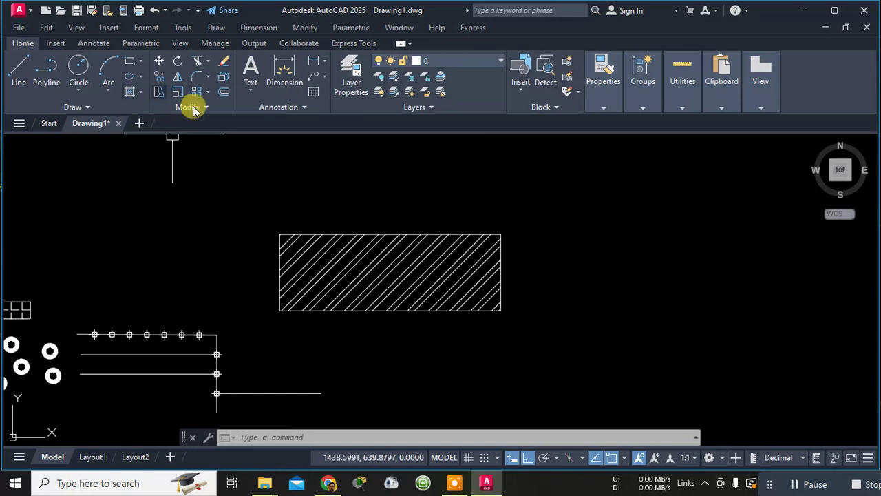
scroll(284, 213, "up", 3)
scroll(373, 258, "down", 5)
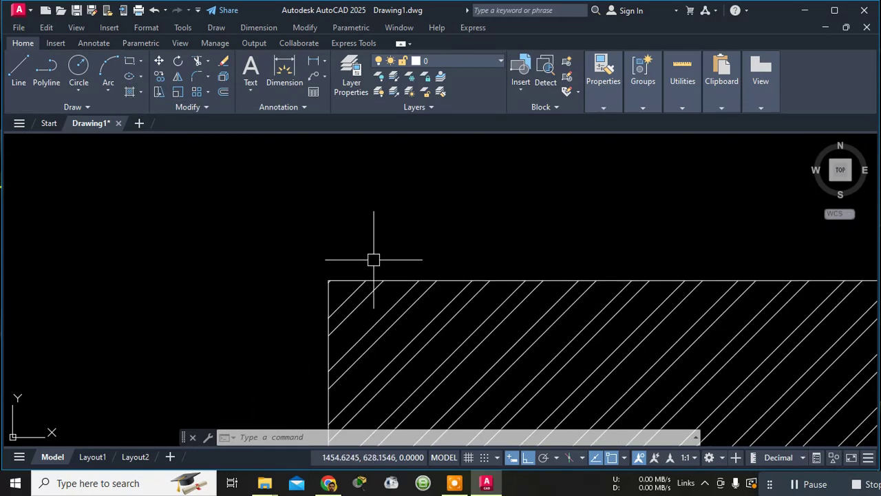
middle_click_drag(592, 240, 173, 235)
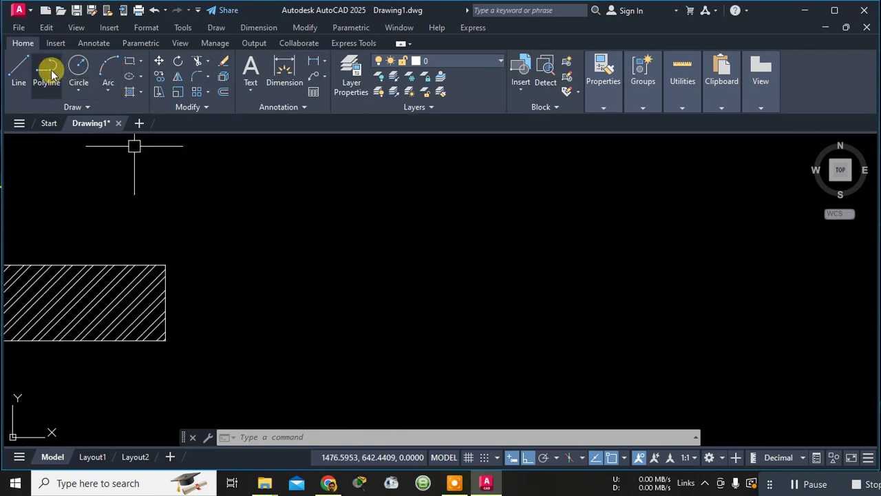
- Draw the wide rectangle's top, right and bottom edges with connected lines
left_click(19, 67)
left_click(302, 237)
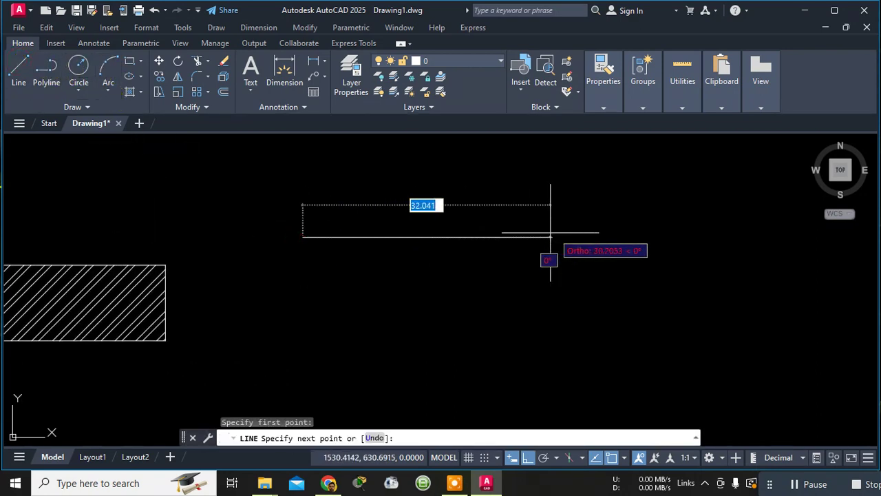
left_click(570, 238)
left_click(570, 323)
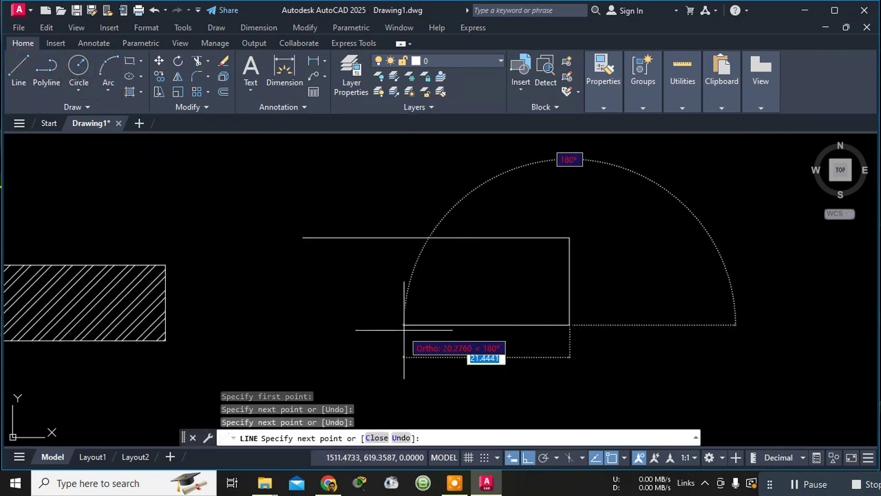
left_click(295, 324)
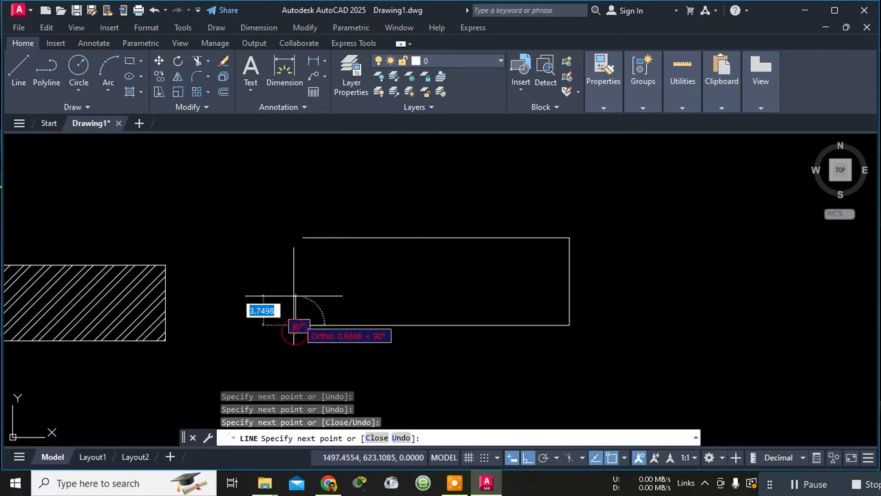
- Continue the lines up into a small box above the rectangle's left end
left_click(265, 162)
left_click(379, 161)
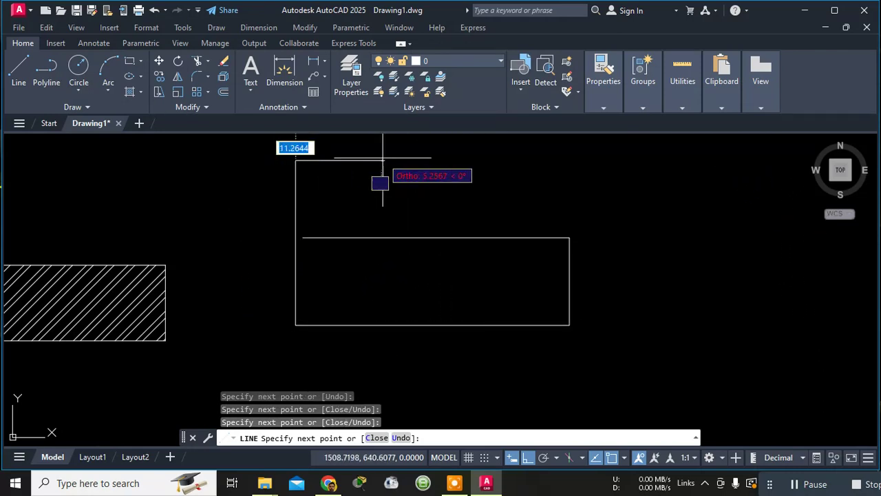
left_click(379, 244)
key("Escape")
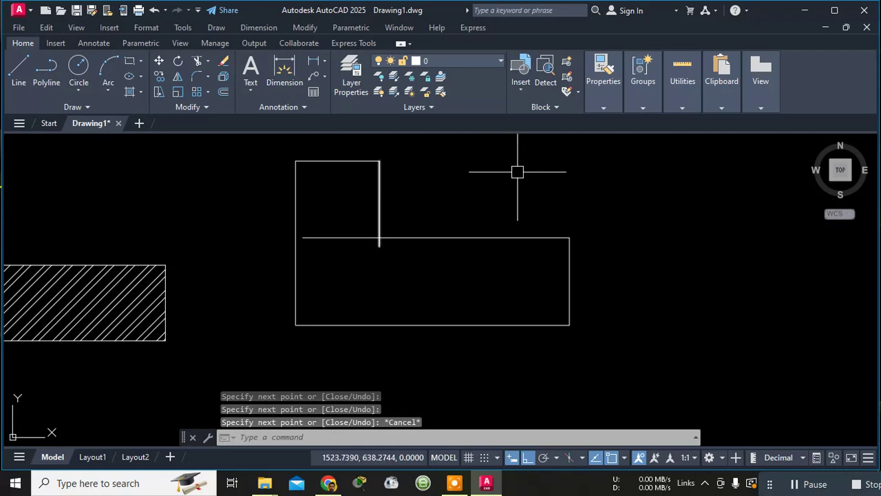
scroll(626, 213, "up", 6)
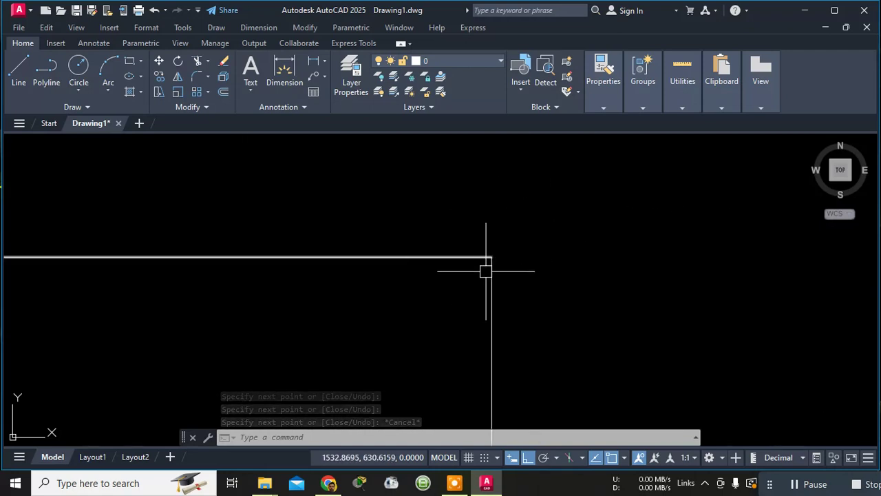
scroll(486, 269, "down", 6)
scroll(487, 274, "up", 4)
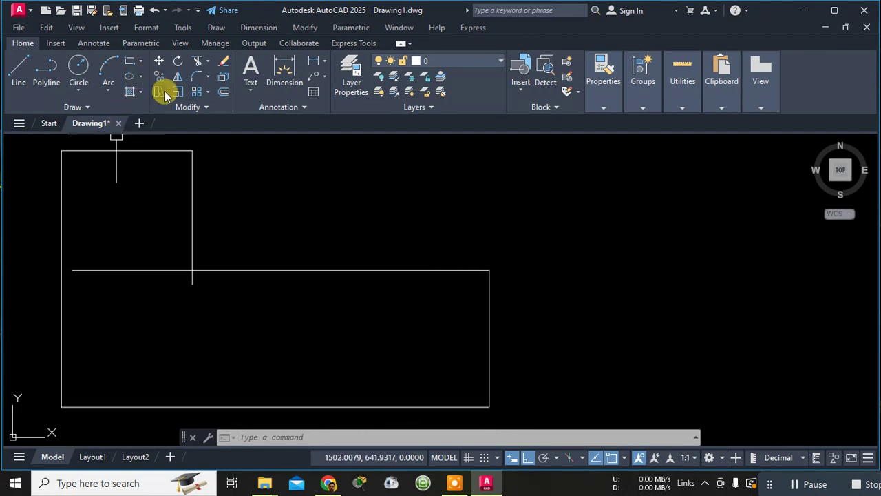
- Fillet the wide rectangle's top edge with its right edge at zero radius
left_click(208, 79)
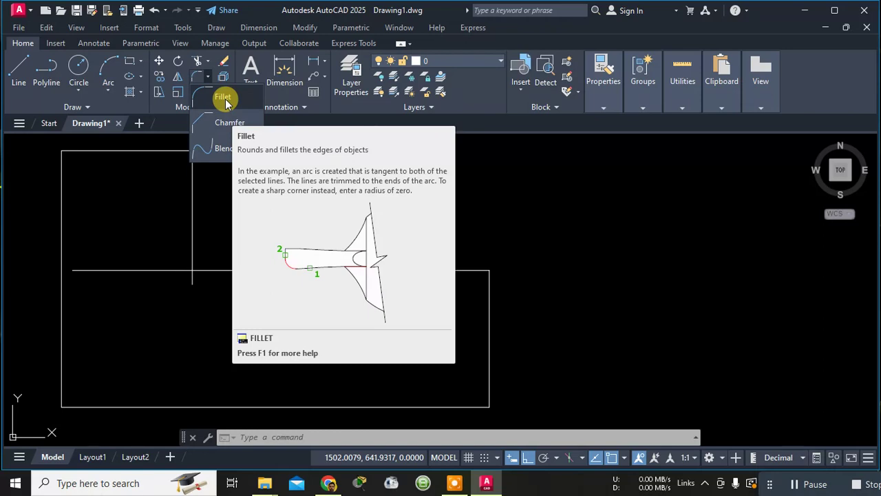
left_click(224, 100)
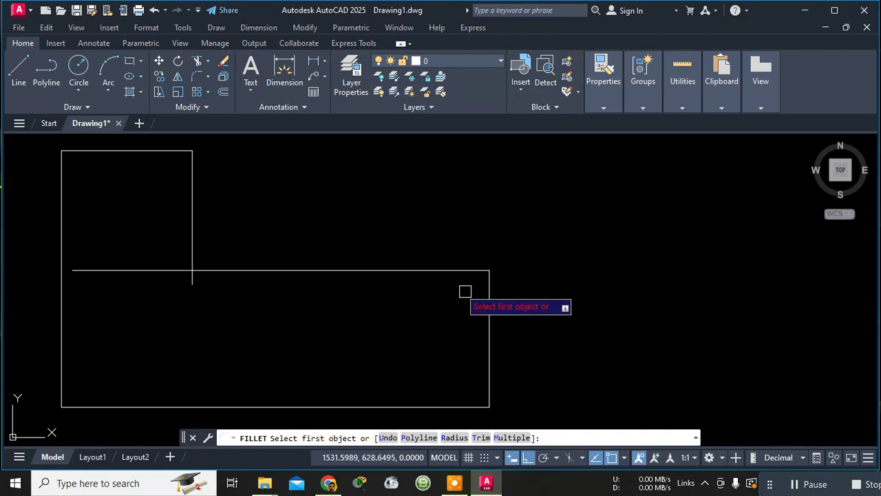
left_click(453, 269)
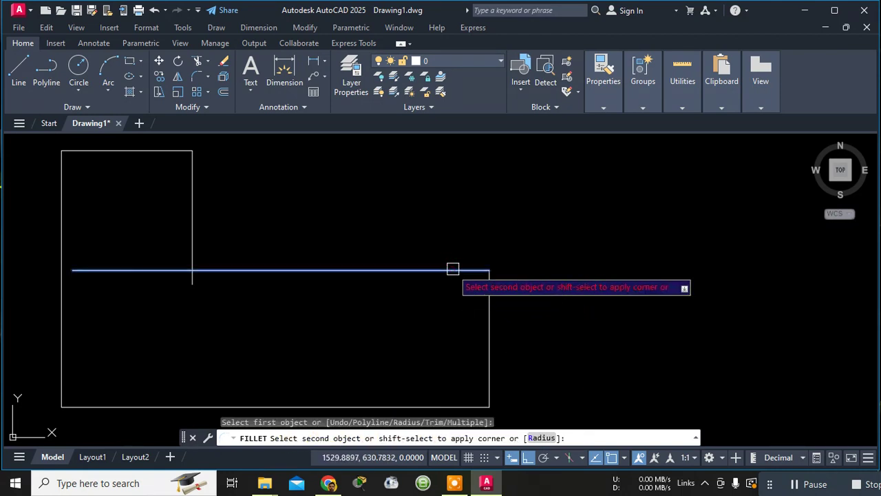
left_click(489, 295)
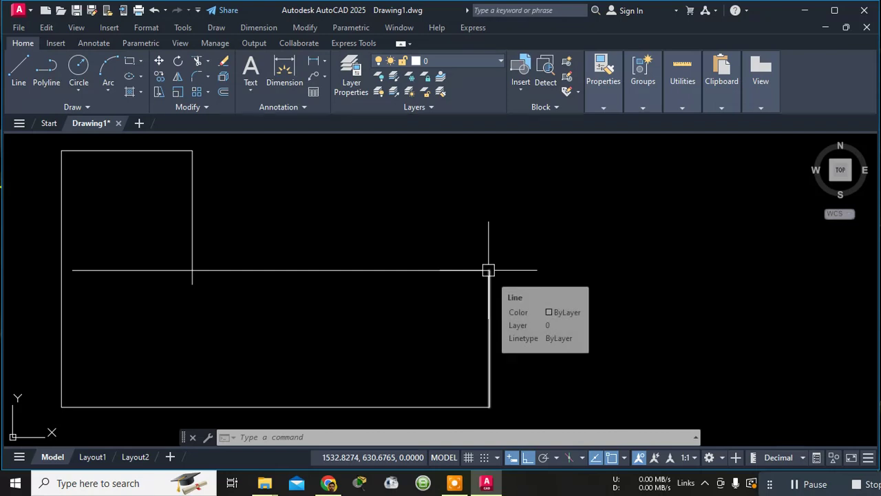
scroll(488, 270, "up", 2)
scroll(517, 234, "up", 2)
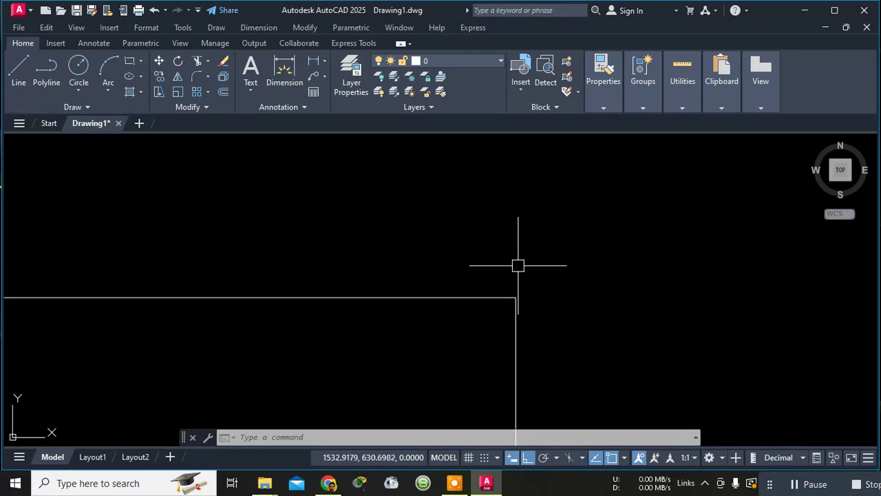
scroll(502, 275, "up", 3)
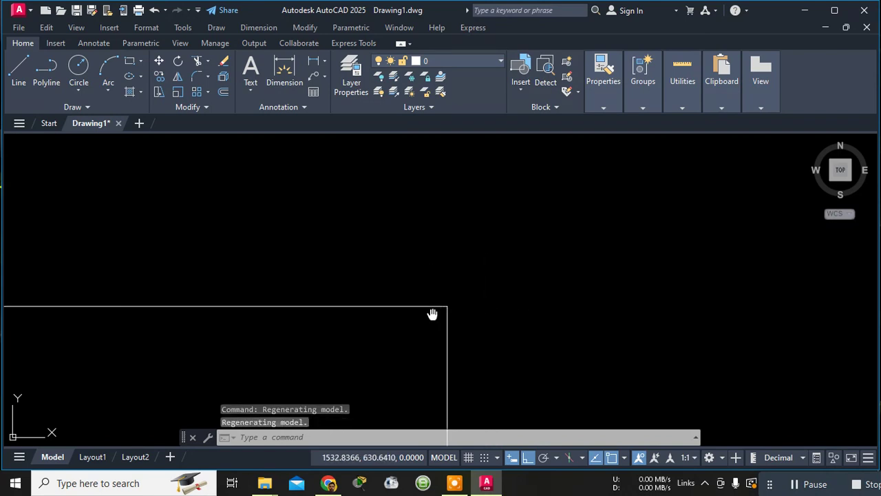
middle_click_drag(433, 313, 374, 186)
scroll(407, 200, "down", 4)
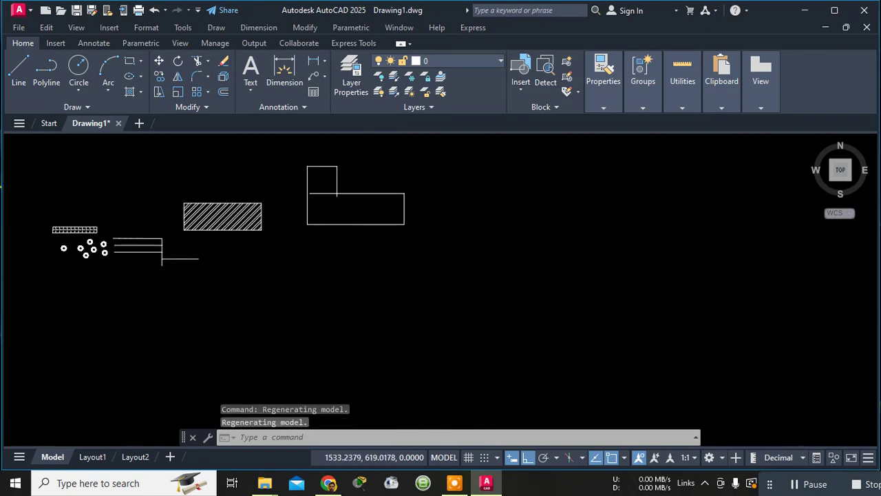
scroll(410, 201, "up", 5)
middle_click_drag(404, 246, 609, 352)
scroll(413, 262, "down", 3)
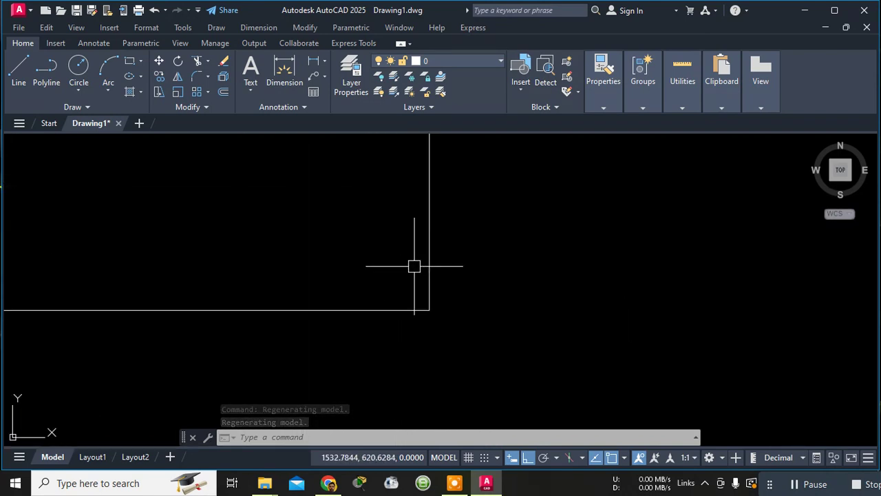
scroll(358, 358, "down", 2)
scroll(380, 313, "down", 1)
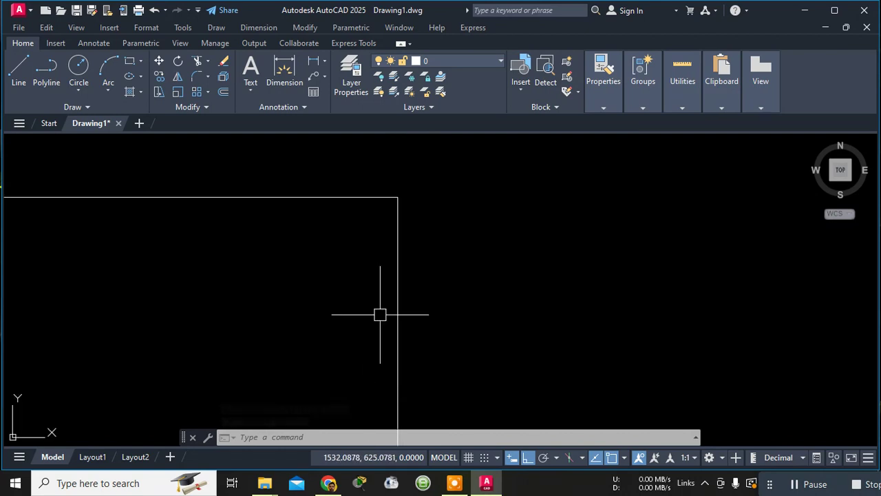
- Round the top-right corner with a radius-5 fillet on the top and right edges
left_click(206, 77)
left_click(217, 93)
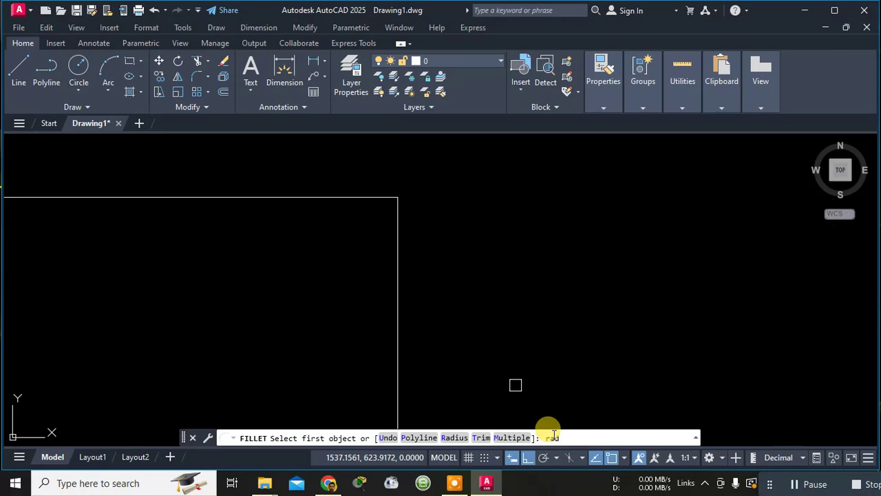
key("Return")
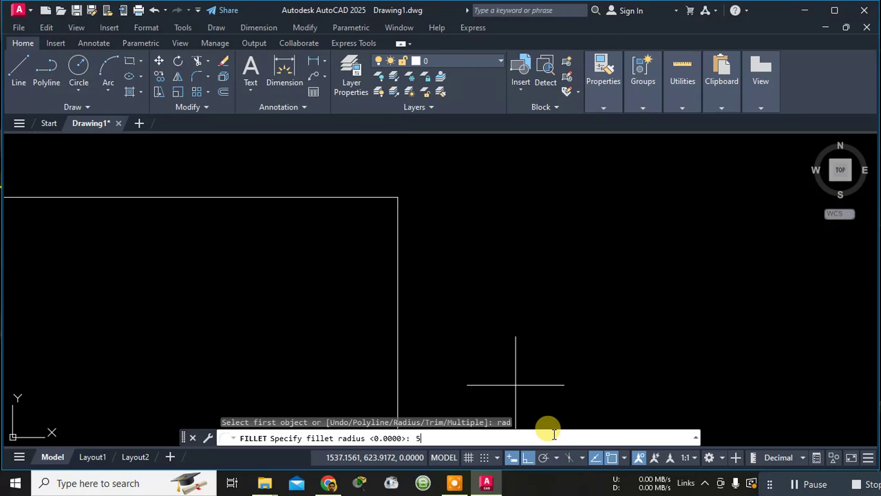
key("Return")
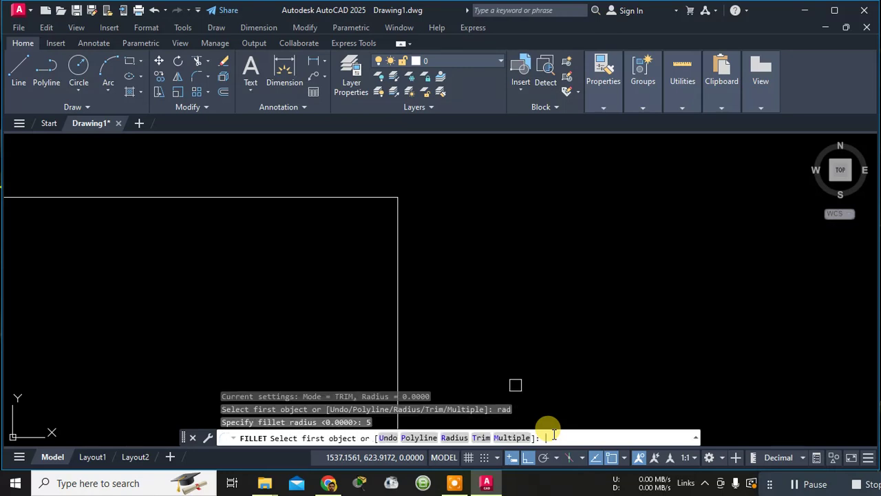
left_click(325, 198)
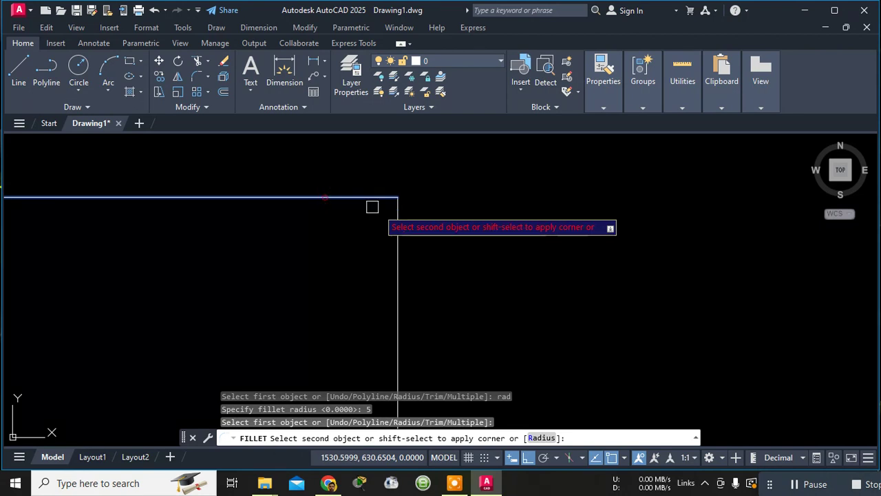
left_click(398, 276)
scroll(592, 279, "down", 3)
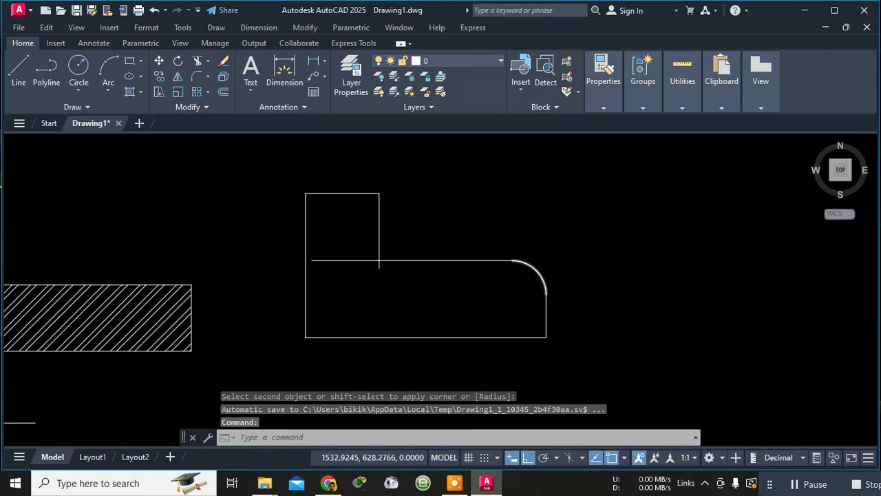
scroll(479, 234, "up", 3)
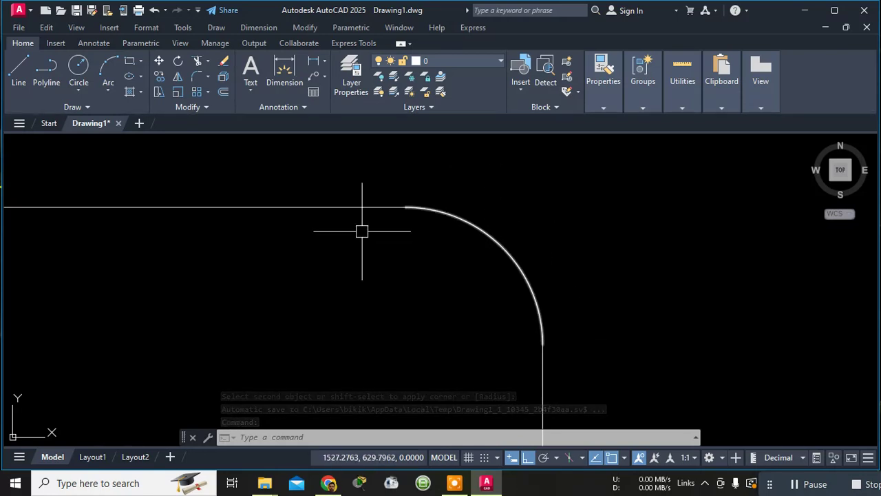
scroll(355, 240, "down", 4)
middle_click_drag(413, 291, 284, 197)
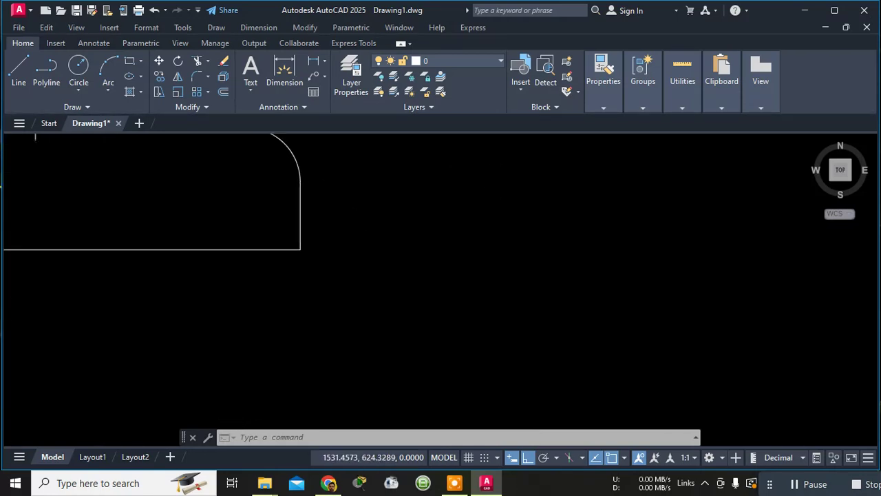
- Round the bottom-right corner with a radius-2 fillet on the right and bottom edges
left_click(198, 77)
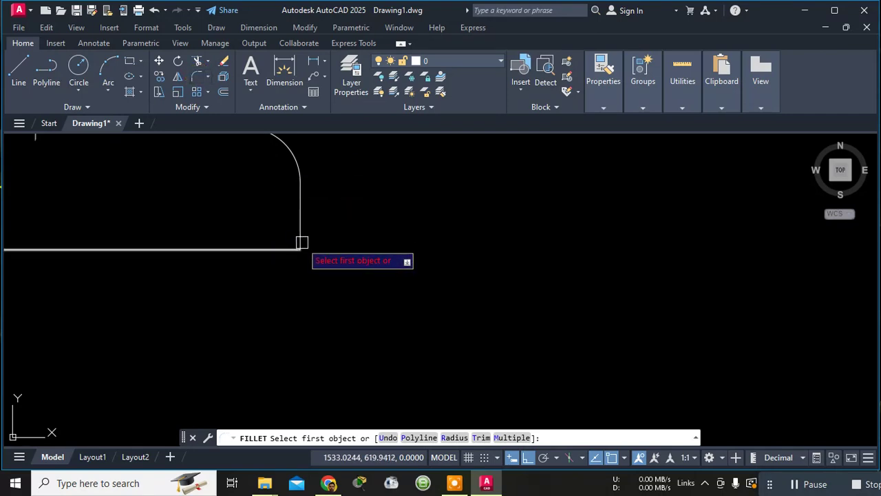
left_click(555, 438)
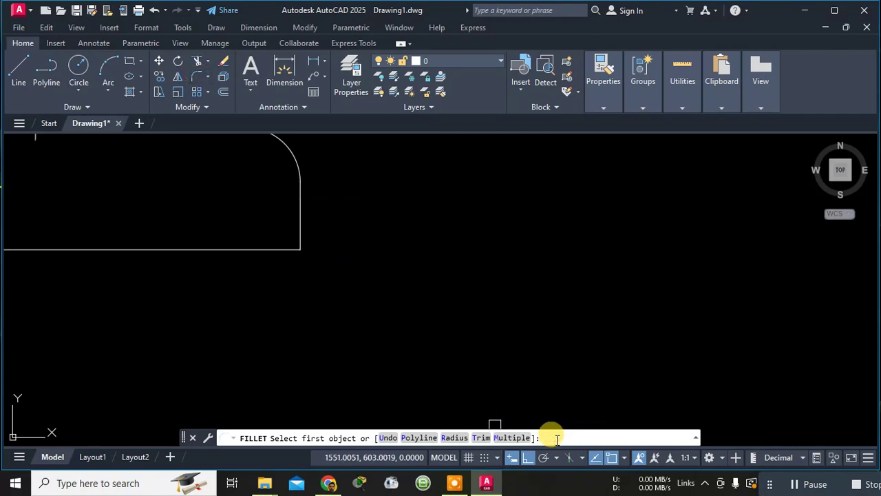
type("ra")
key("Return")
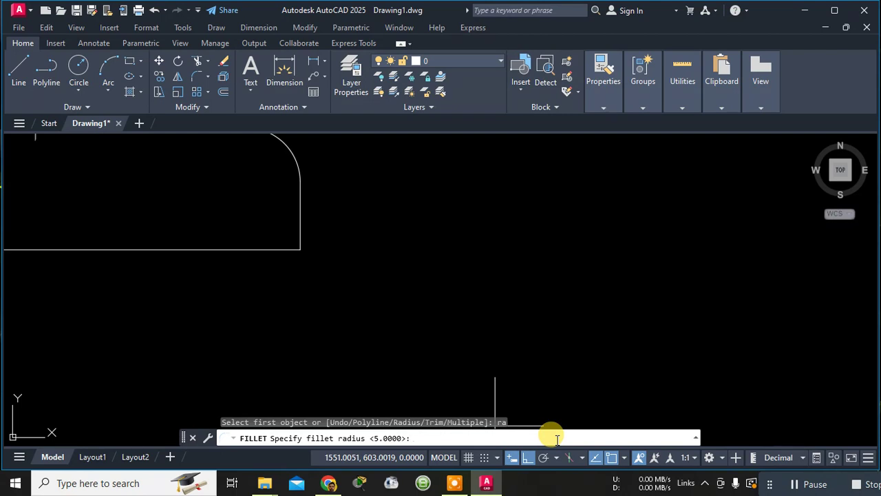
key("Return")
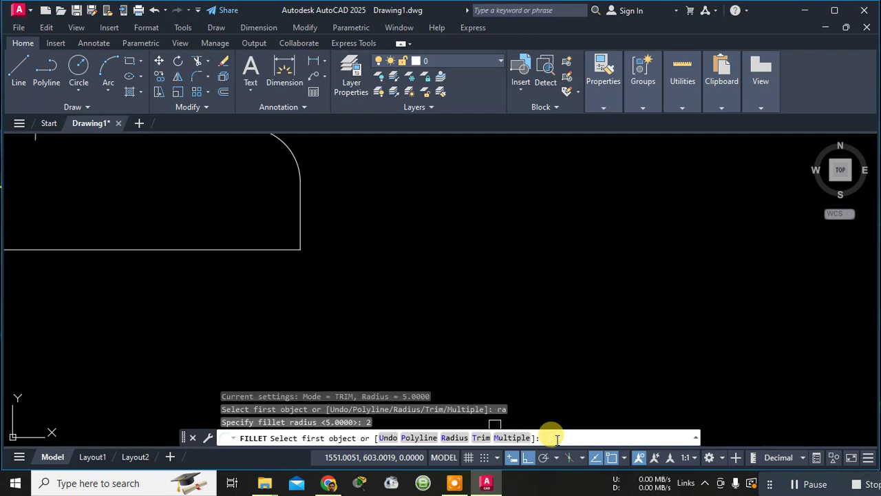
left_click(301, 222)
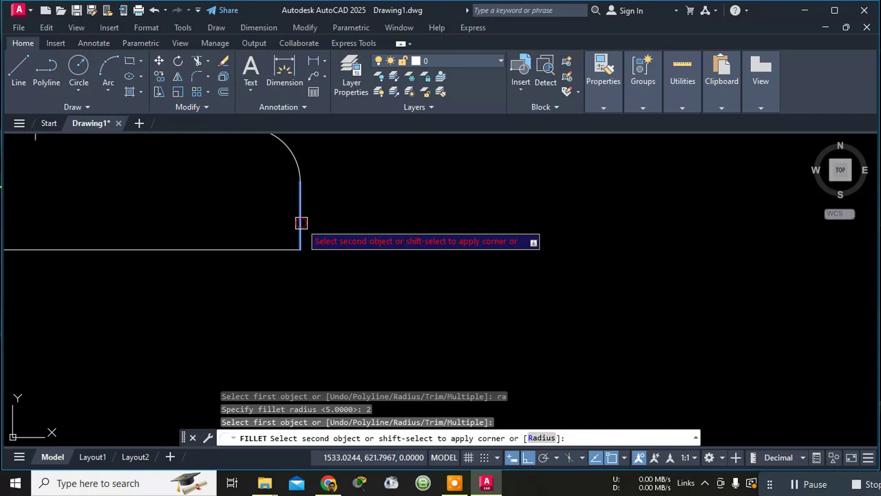
left_click(273, 245)
scroll(385, 267, "down", 2)
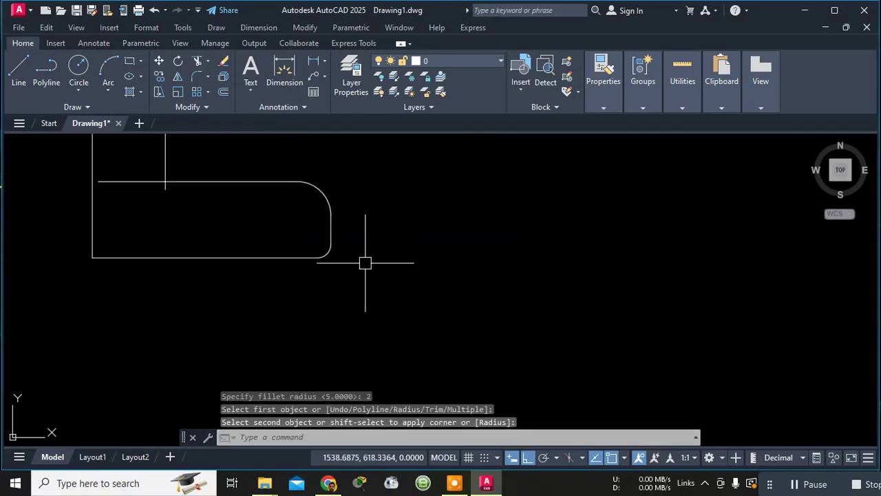
scroll(300, 228, "up", 8)
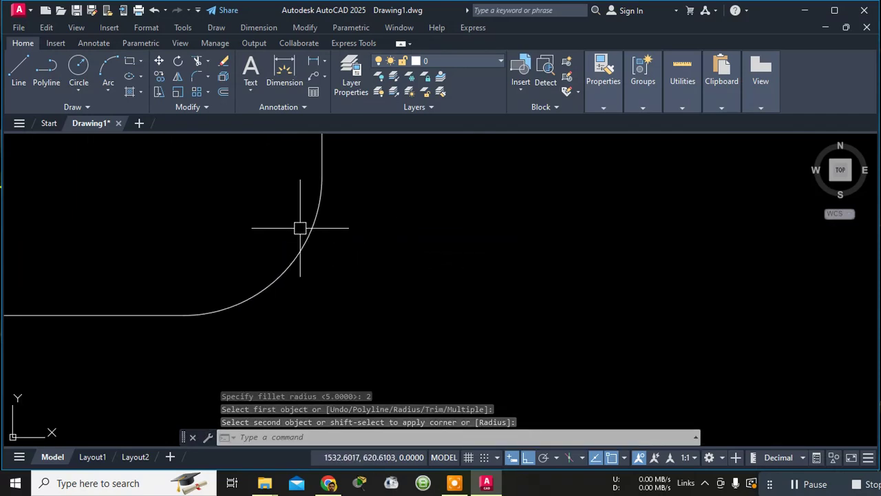
scroll(300, 228, "down", 8)
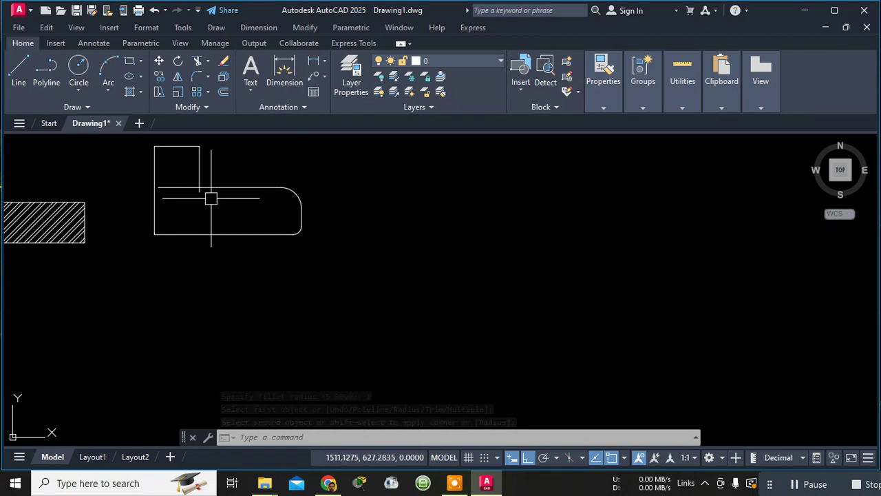
- Chamfer the bottom-left corner with both distances set to 5, using the bottom and left edges
left_click(208, 76)
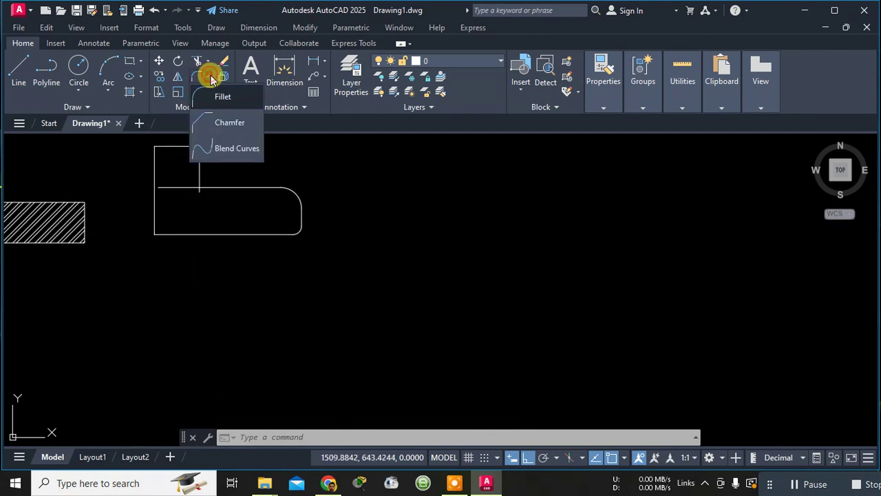
left_click(208, 122)
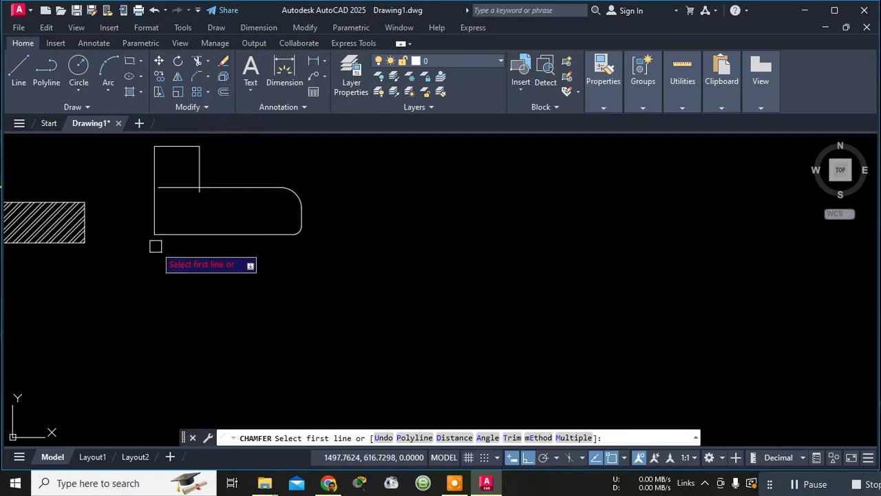
scroll(154, 224, "up", 5)
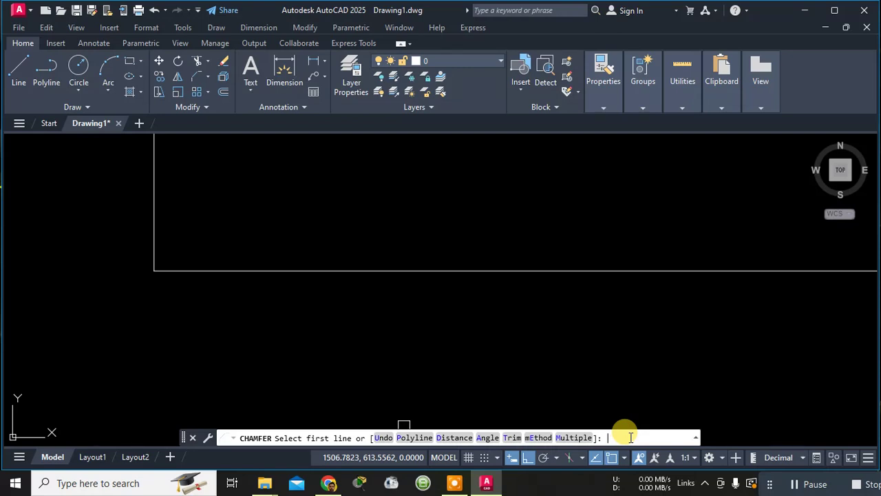
key("Return")
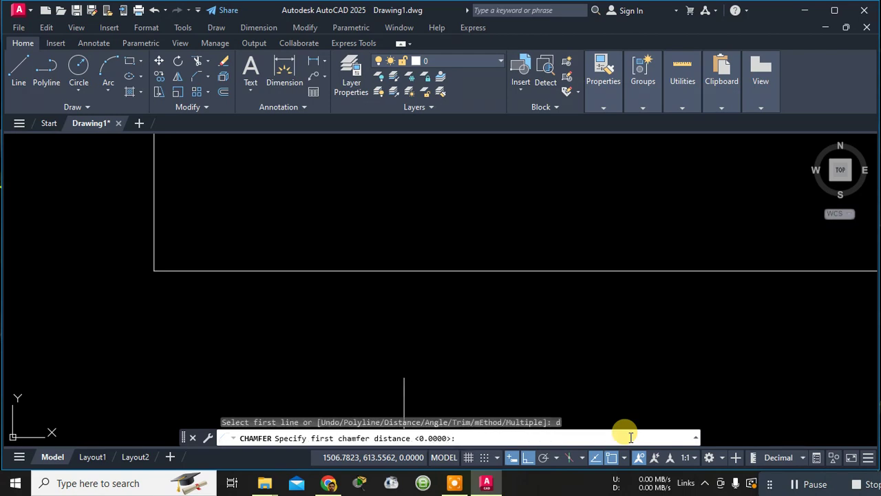
key("Return")
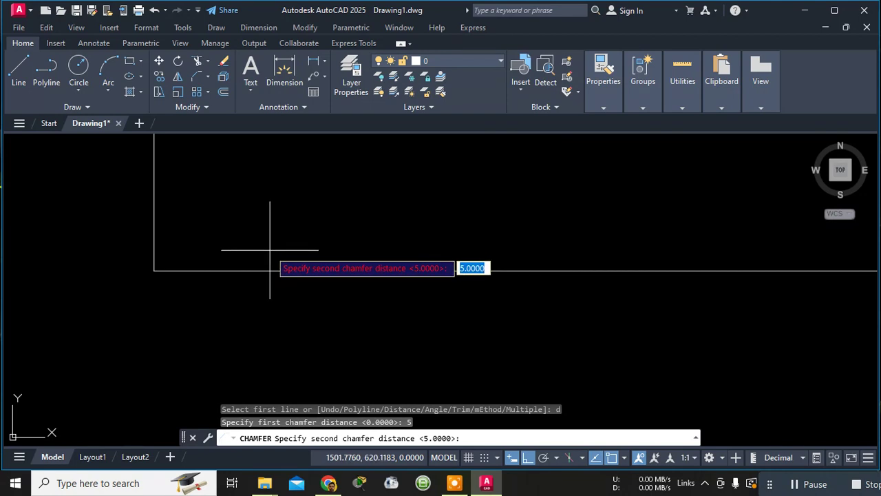
key("Return")
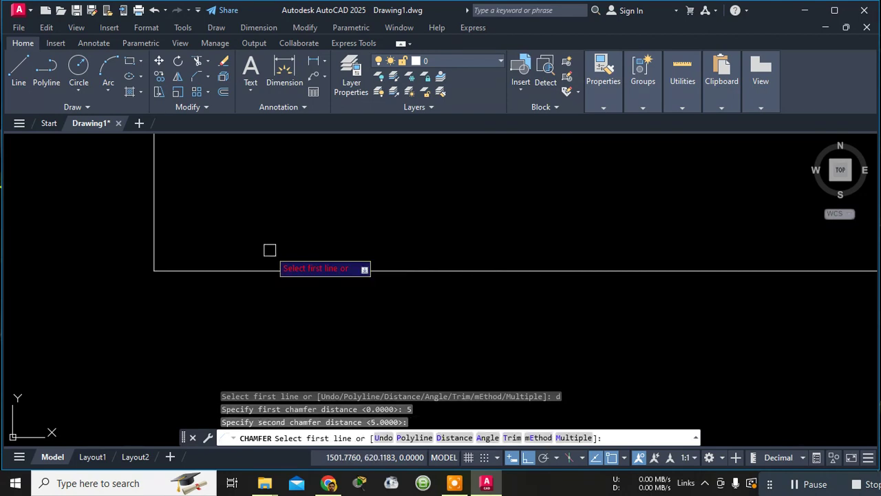
left_click(217, 268)
left_click(158, 220)
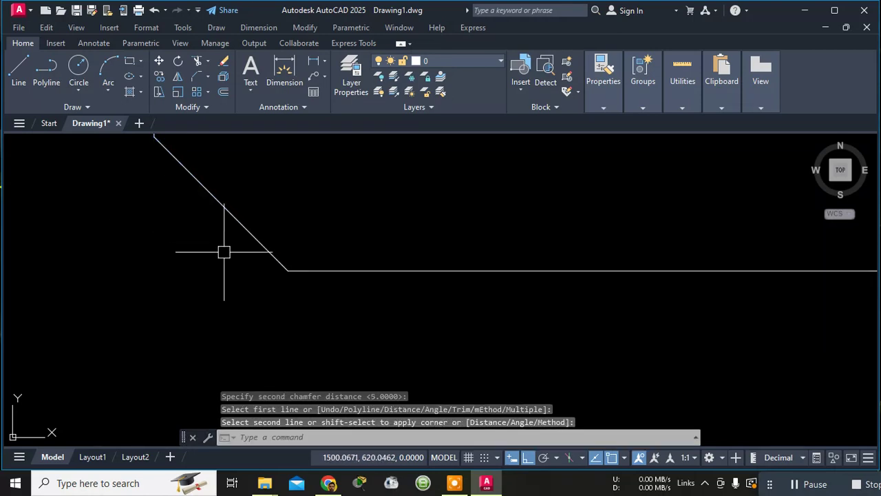
scroll(222, 250, "down", 3)
scroll(276, 208, "down", 2)
scroll(272, 212, "up", 4)
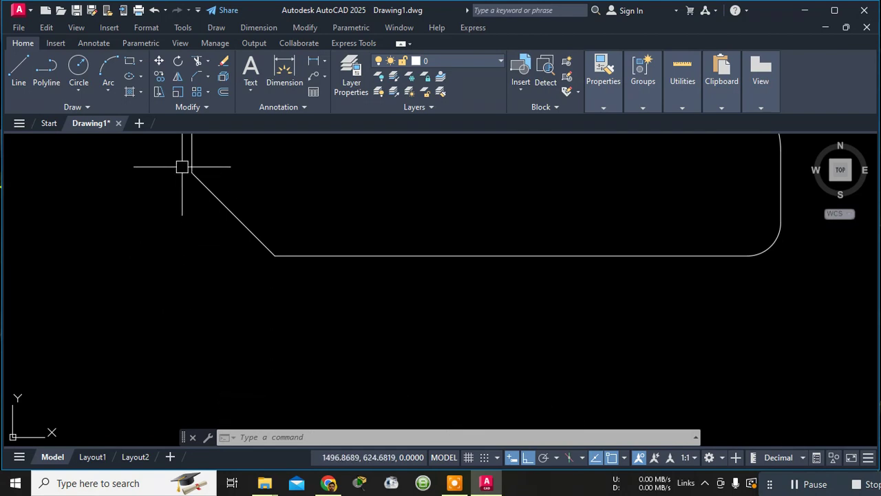
scroll(286, 206, "down", 4)
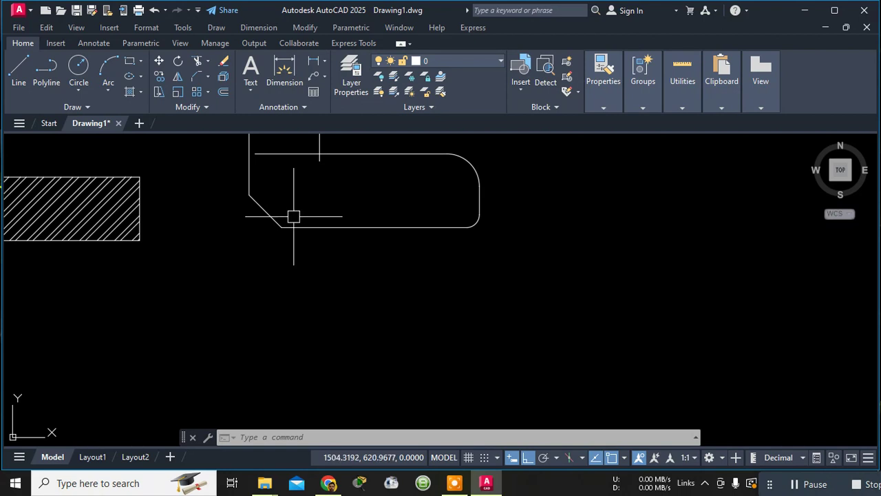
- Use Blend Curves to join the top horizontal edge to the left side line with a tangent curve
left_click(208, 77)
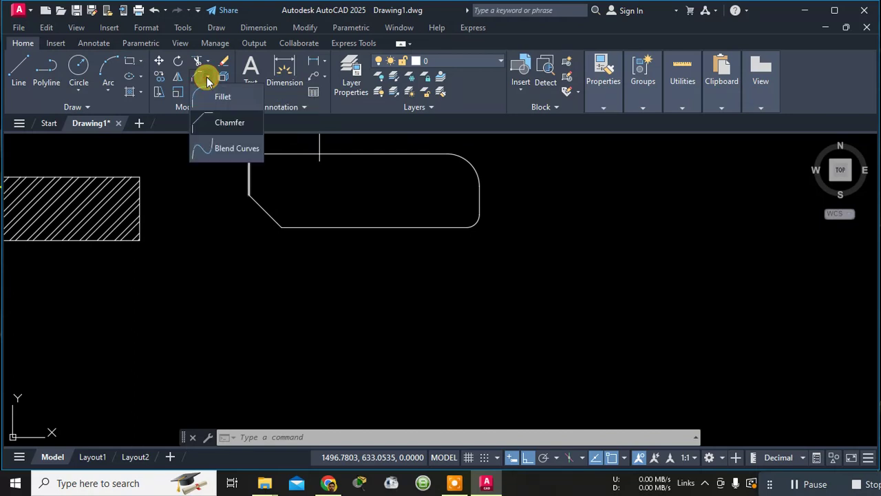
left_click(222, 149)
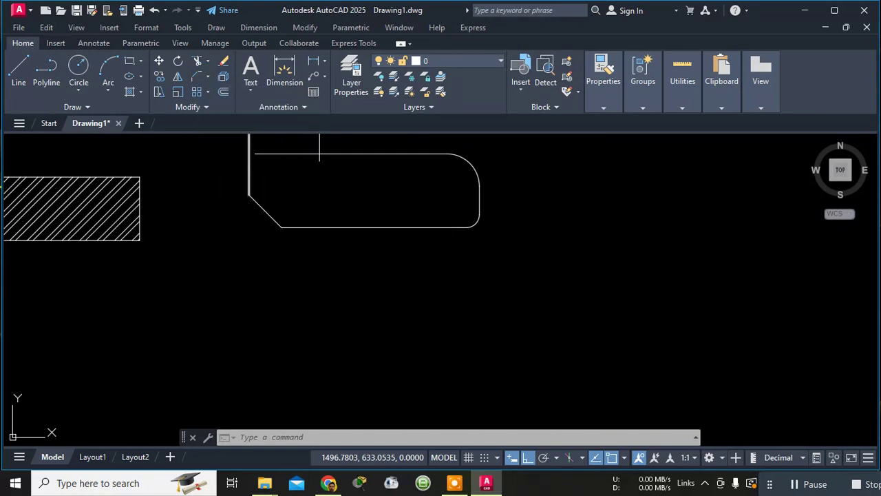
middle_click_drag(324, 193, 320, 294)
scroll(290, 267, "up", 5)
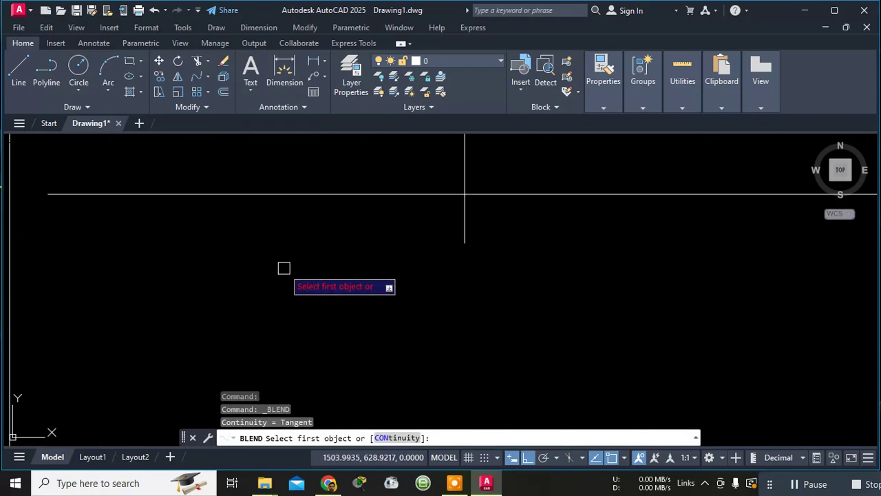
left_click(47, 195)
scroll(276, 250, "down", 4)
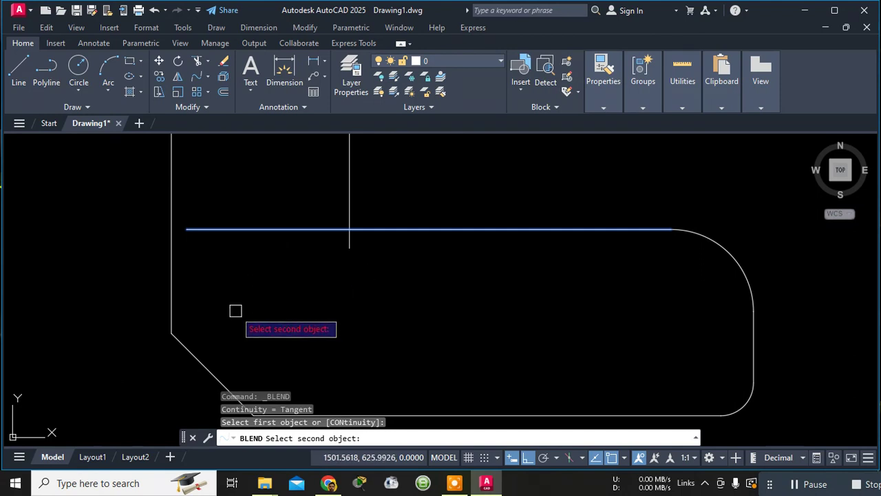
left_click(173, 338)
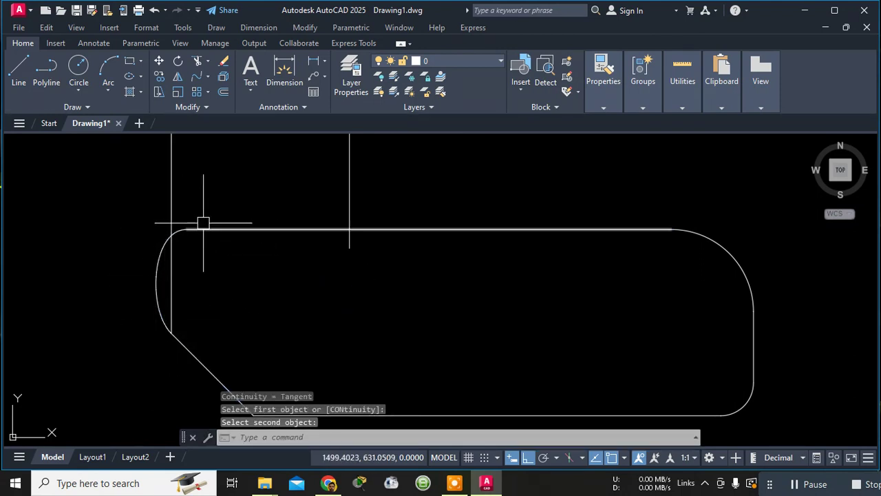
scroll(193, 313, "down", 3)
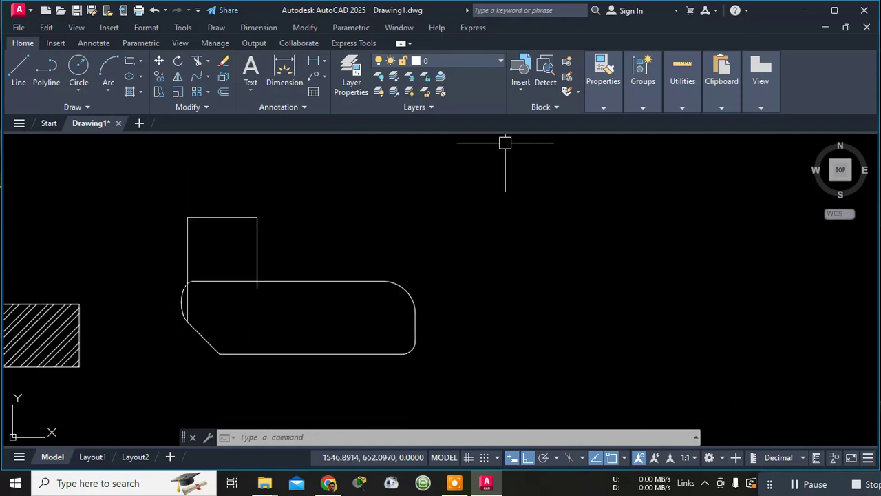
left_click(210, 80)
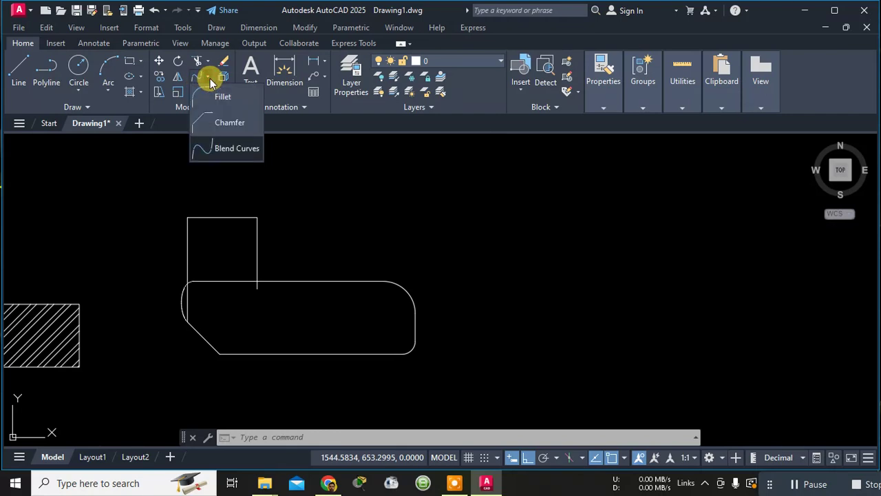
left_click(210, 80)
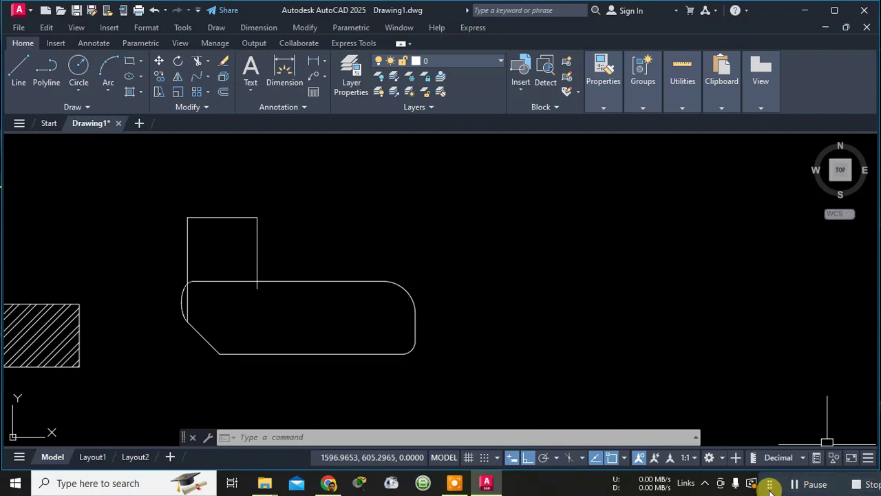
left_click_drag(773, 488, 660, 451)
left_click_drag(660, 449, 744, 487)
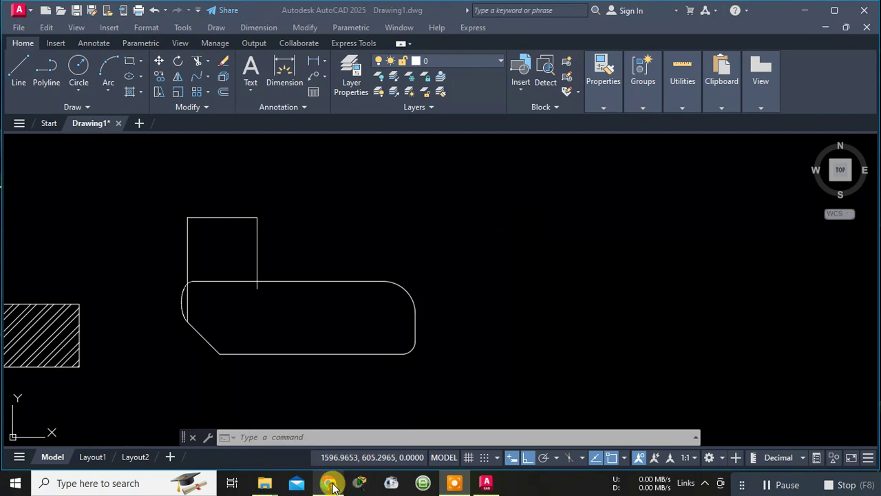
mouse_move(335, 481)
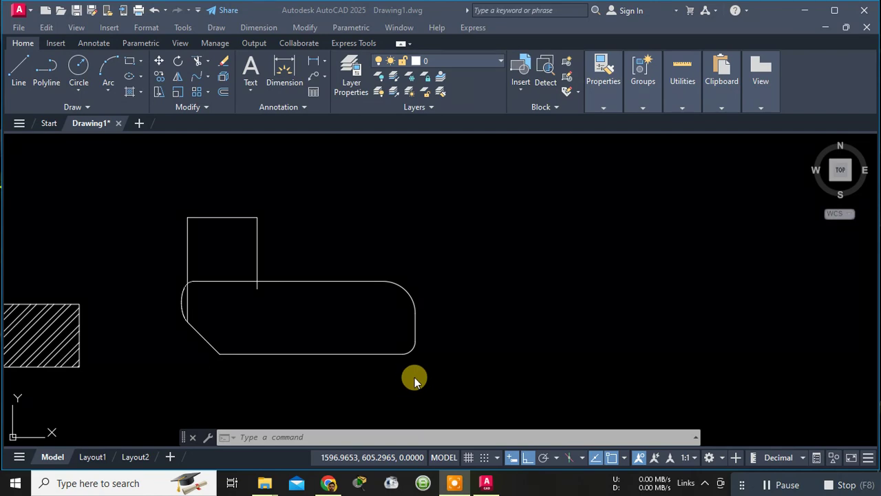
- Rerun the 'download autocad blocks' search in Chrome and open the dwgmodels.com result
left_click(332, 484)
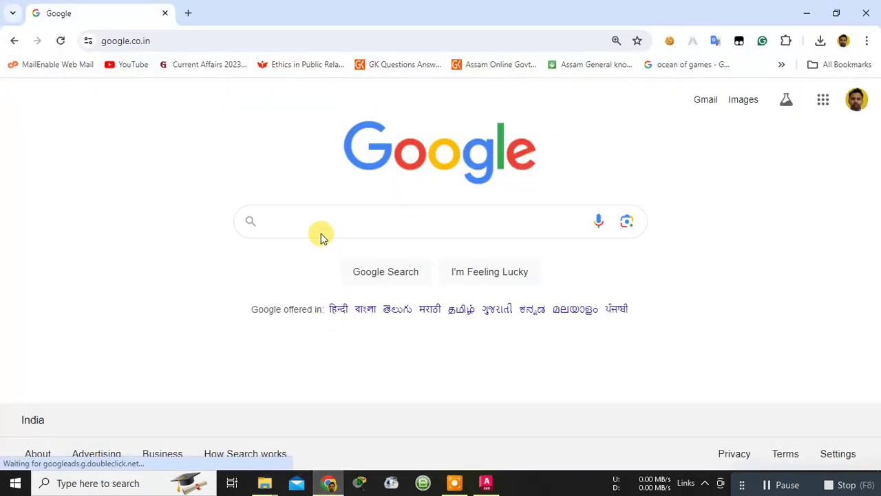
left_click(320, 221)
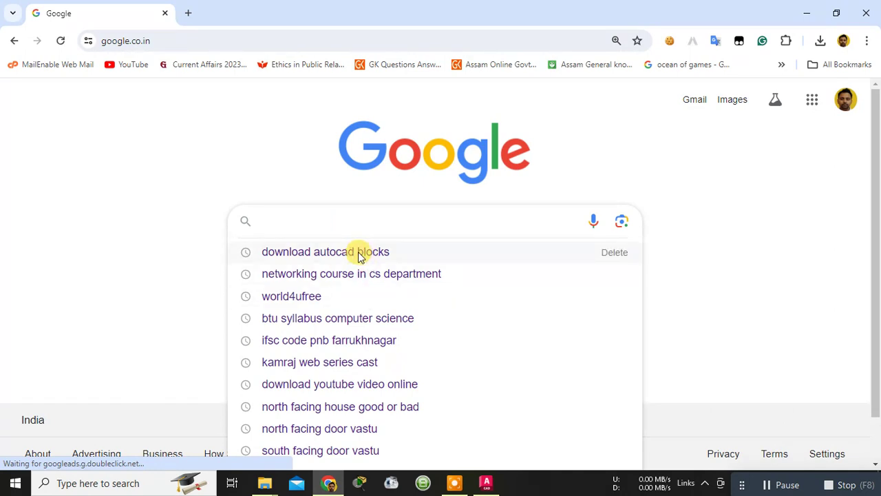
left_click(358, 253)
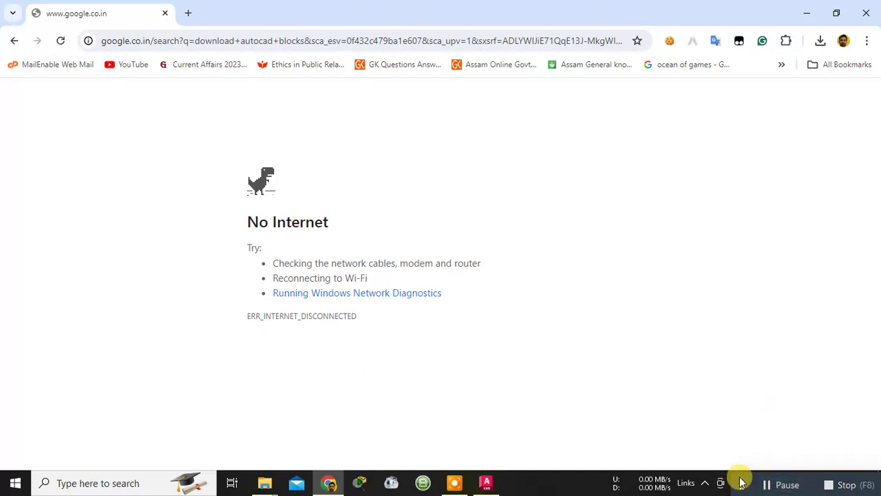
left_click_drag(742, 482, 764, 478)
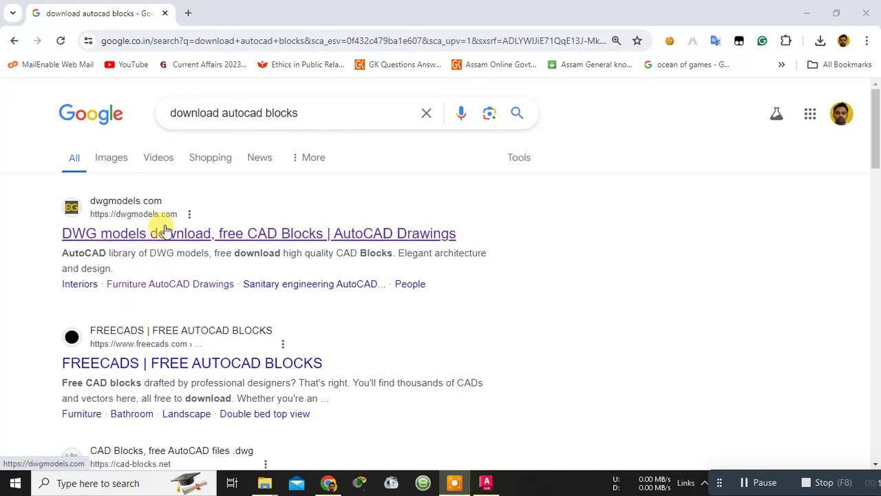
left_click(136, 235)
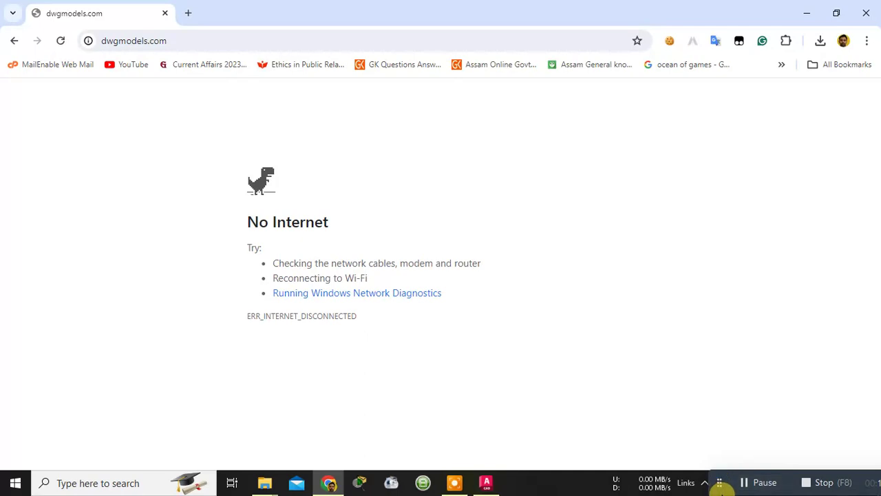
- Check the network connection from the system tray and reload the dwgmodels.com page
left_click(704, 482)
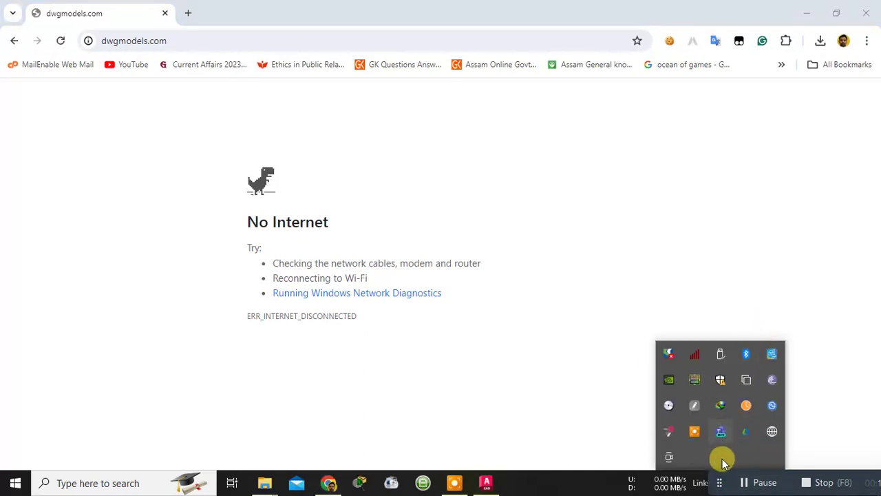
left_click(831, 336)
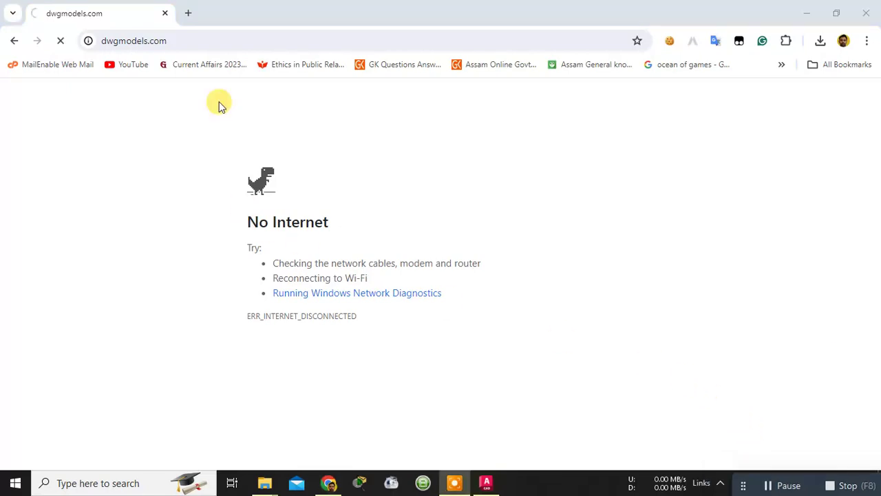
left_click(157, 40)
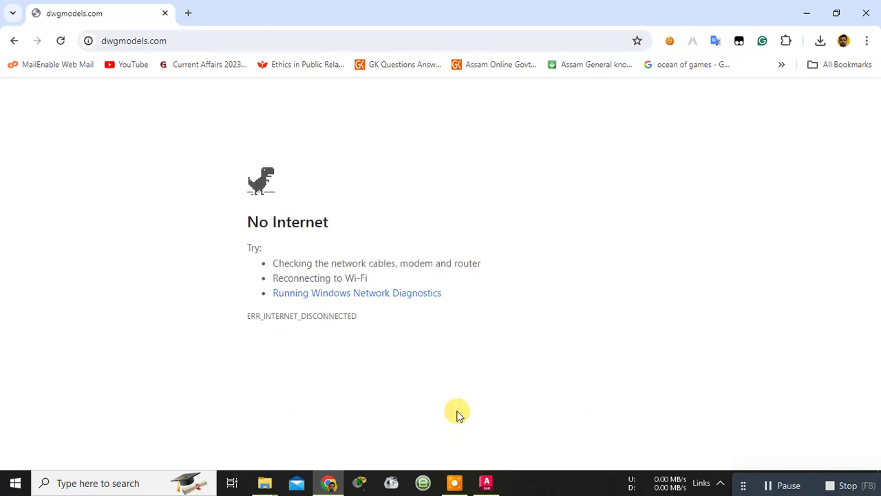
left_click(60, 40)
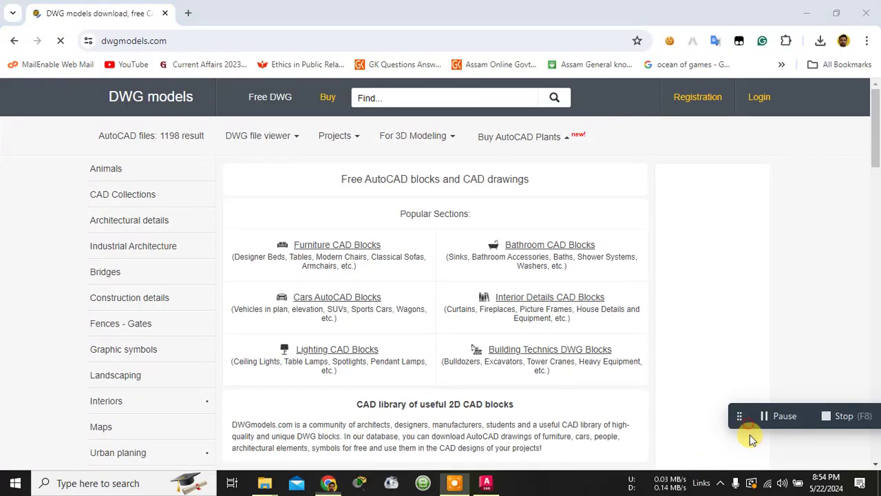
- Scroll through the dwgmodels.com home page and browse the Animals category
left_click_drag(749, 421, 781, 488)
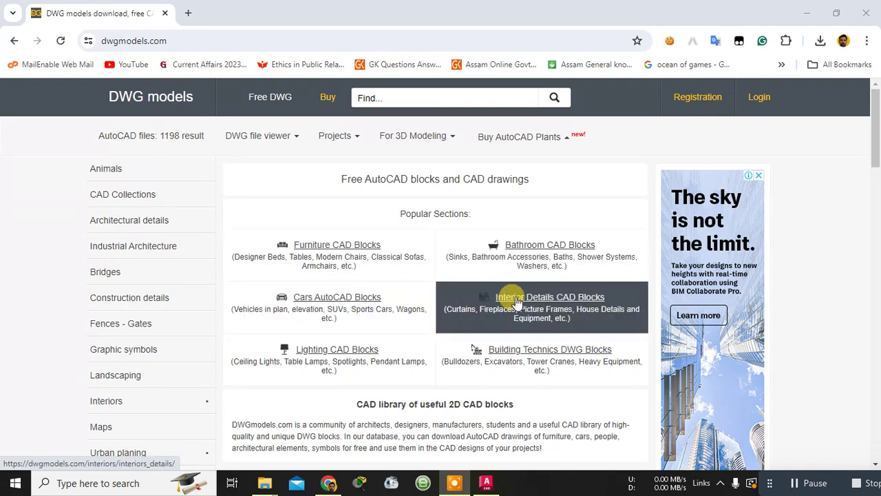
scroll(515, 302, "down", 1)
scroll(401, 337, "down", 2)
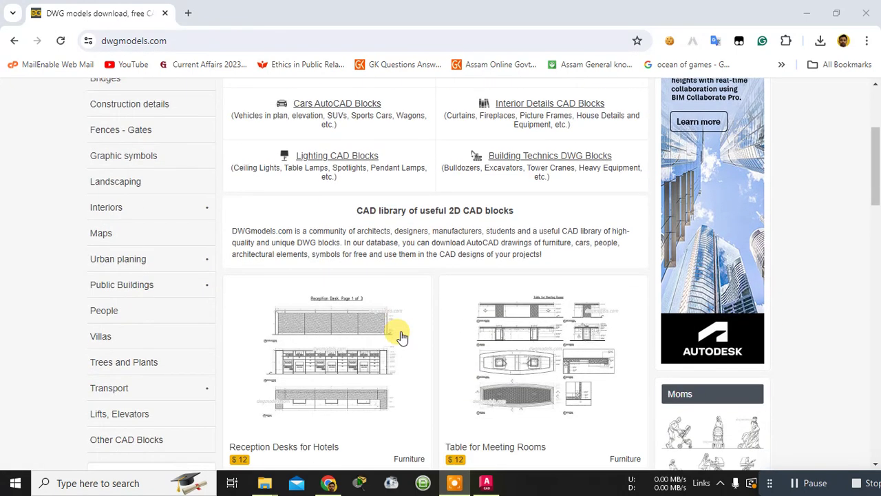
scroll(403, 337, "down", 2)
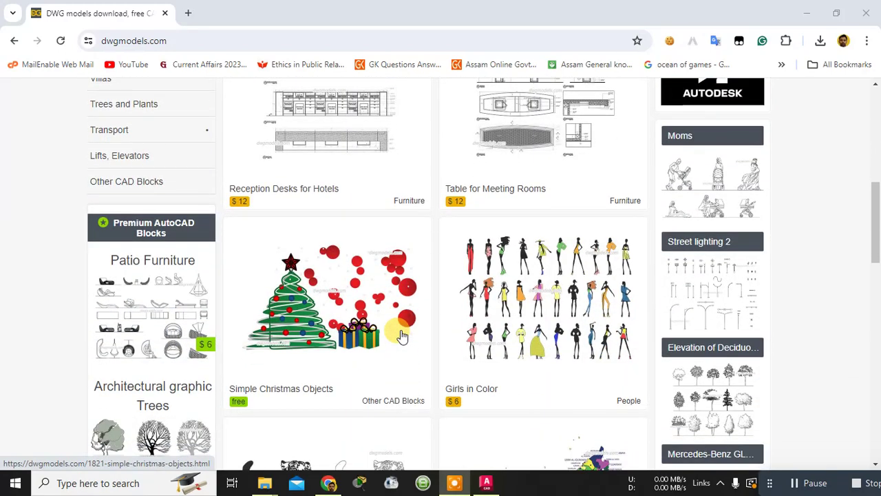
scroll(403, 335, "up", 2)
scroll(402, 333, "up", 1)
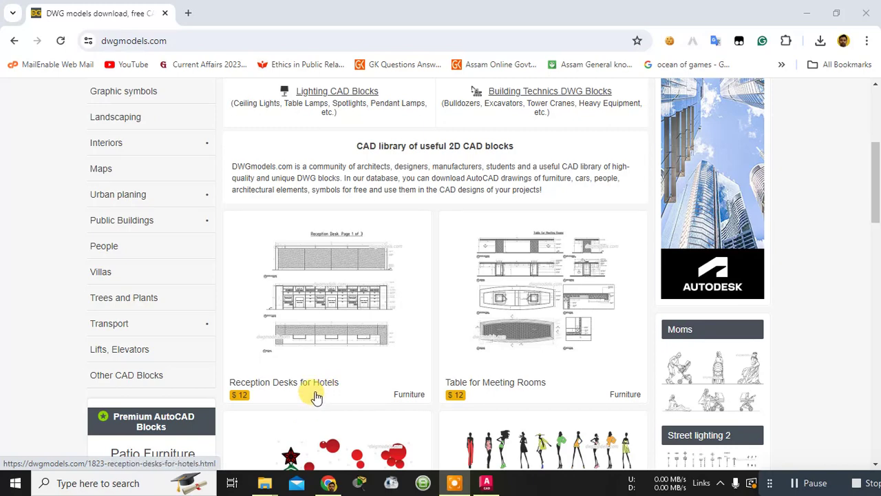
scroll(315, 398, "up", 3)
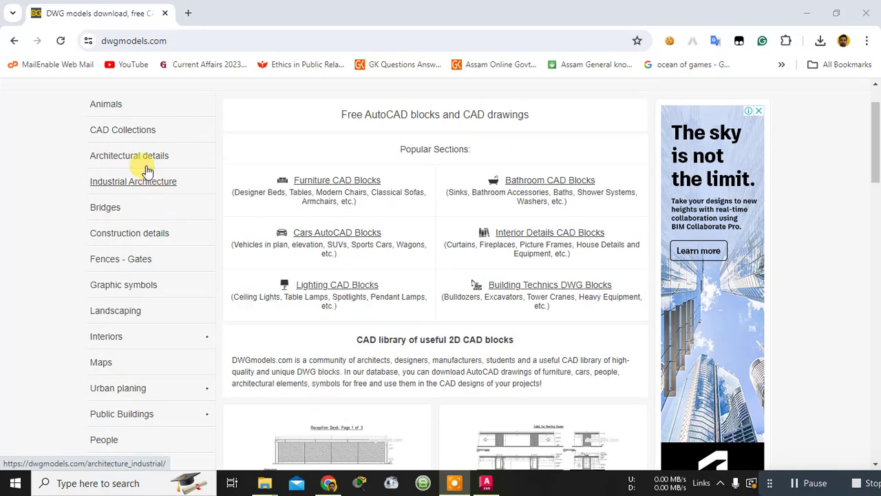
scroll(113, 137, "up", 1)
left_click(110, 170)
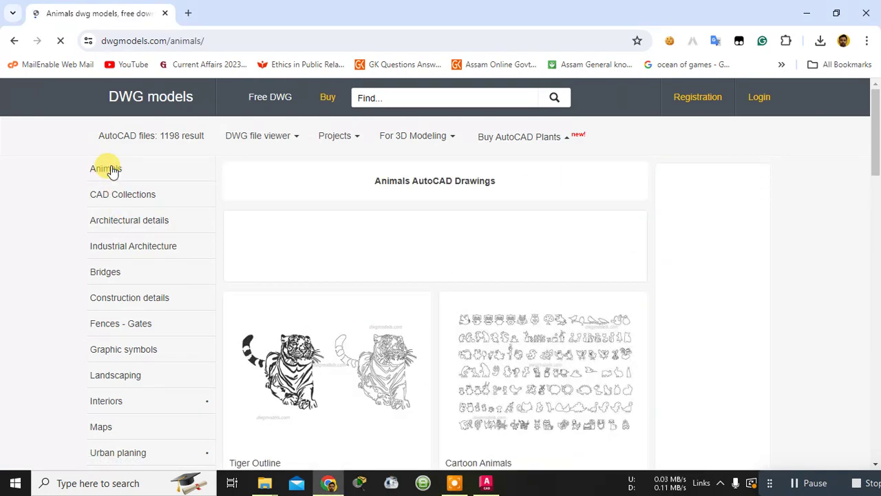
scroll(358, 290, "down", 2)
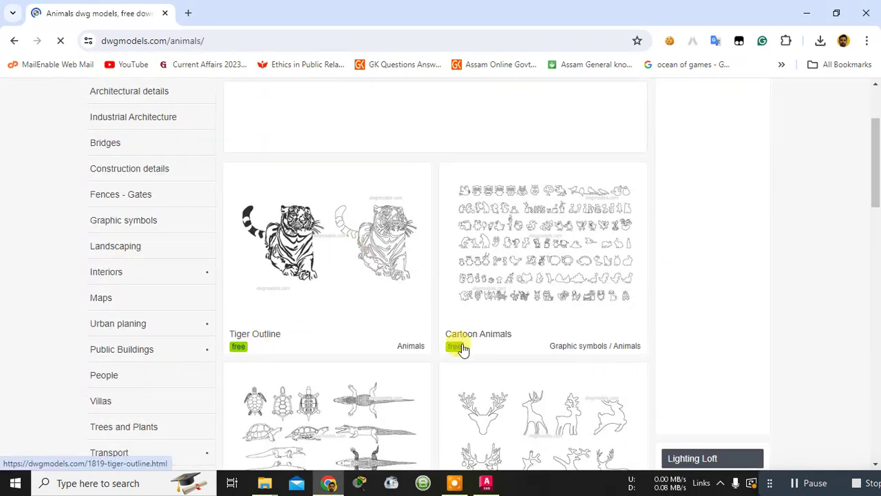
scroll(409, 350, "down", 1)
scroll(478, 207, "up", 1)
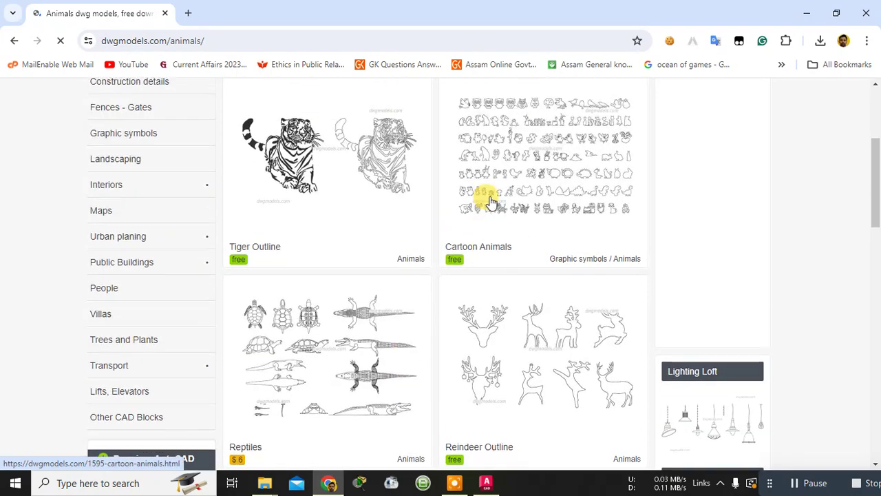
scroll(409, 345, "down", 5)
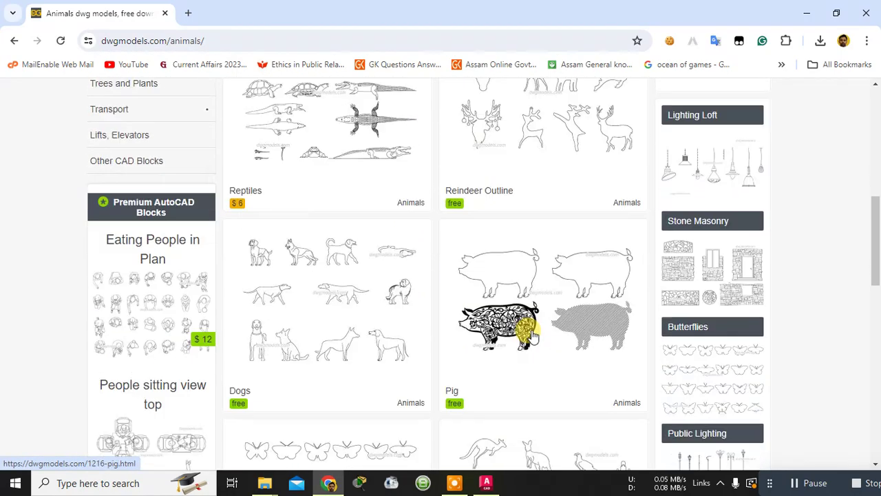
scroll(312, 314, "up", 4)
scroll(312, 313, "up", 3)
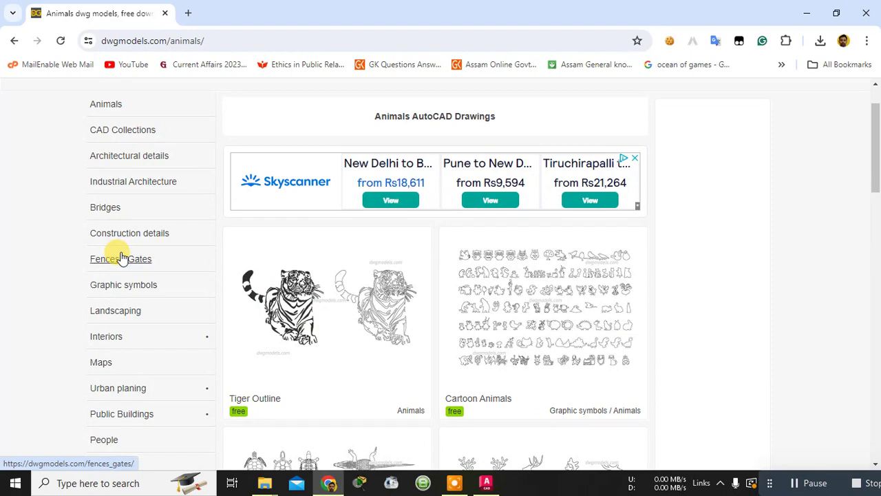
scroll(120, 257, "up", 1)
scroll(384, 337, "down", 3)
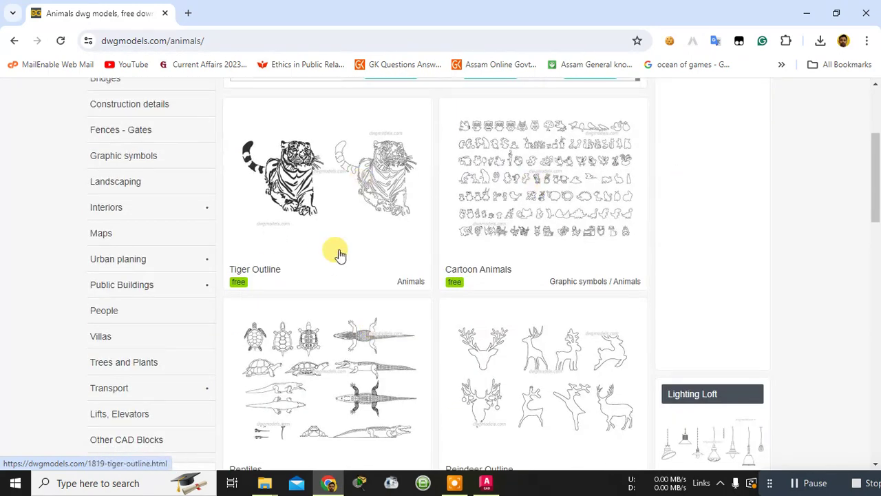
scroll(173, 138, "up", 3)
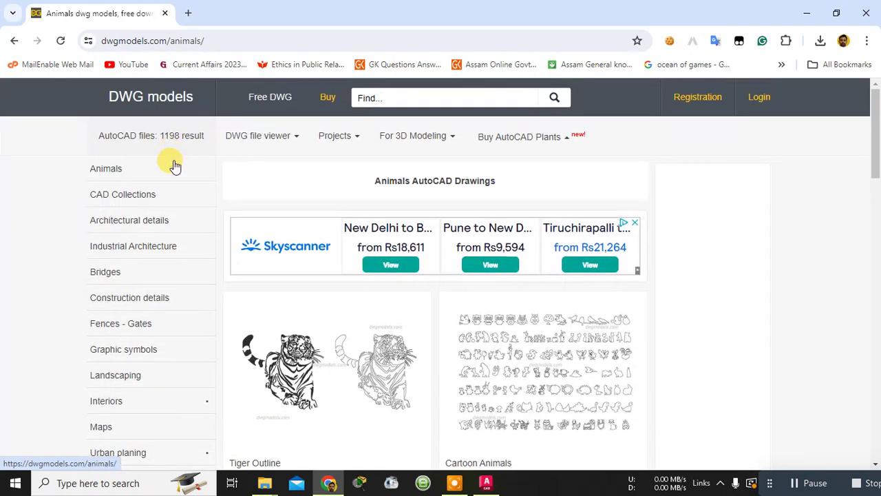
- Go through CAD Collections to Architectural details and scroll to the Architectural Elements listing
left_click(128, 206)
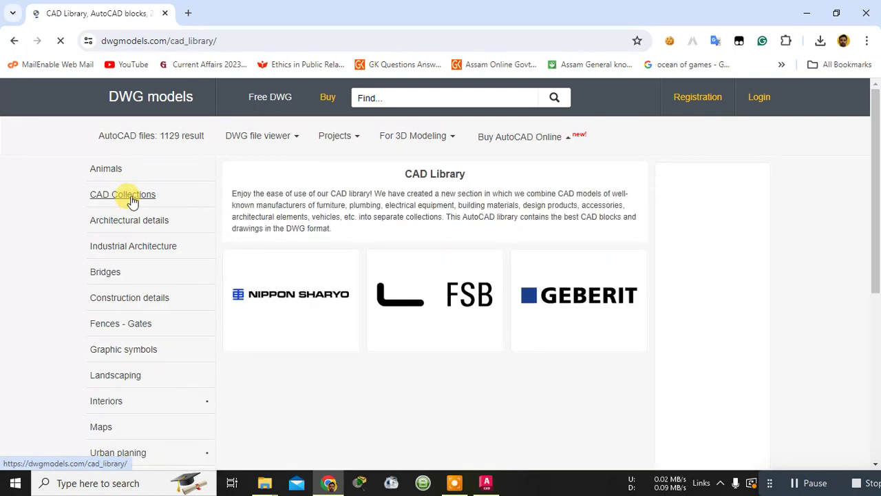
scroll(496, 217, "down", 4)
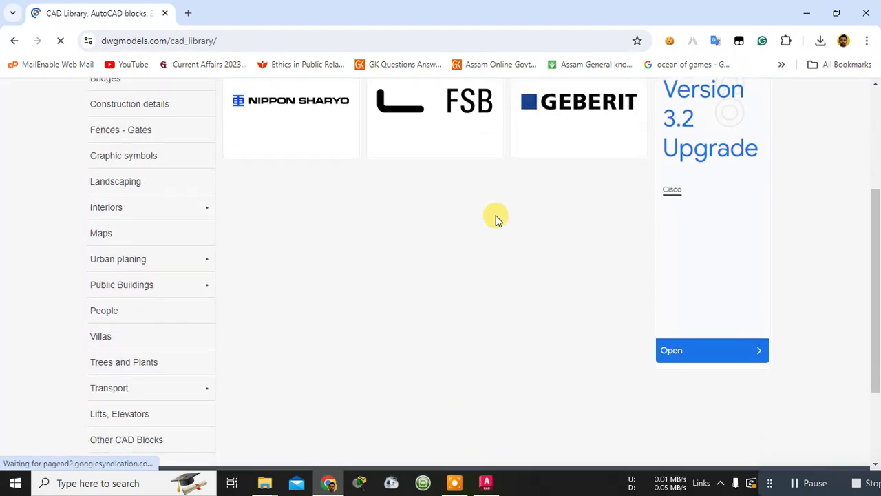
scroll(496, 218, "up", 4)
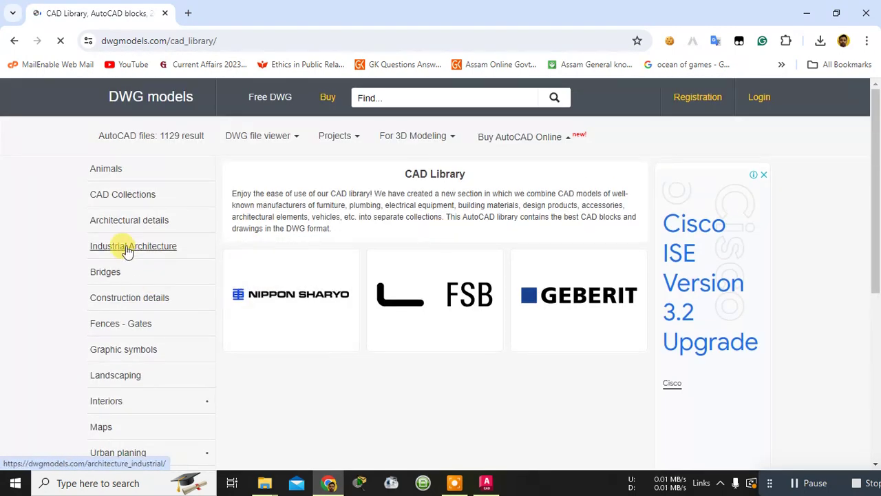
left_click(129, 220)
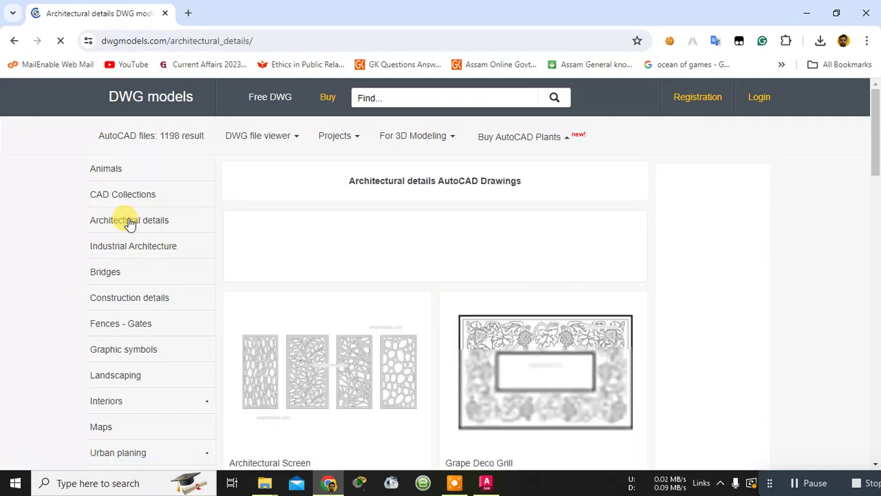
scroll(422, 314, "down", 5)
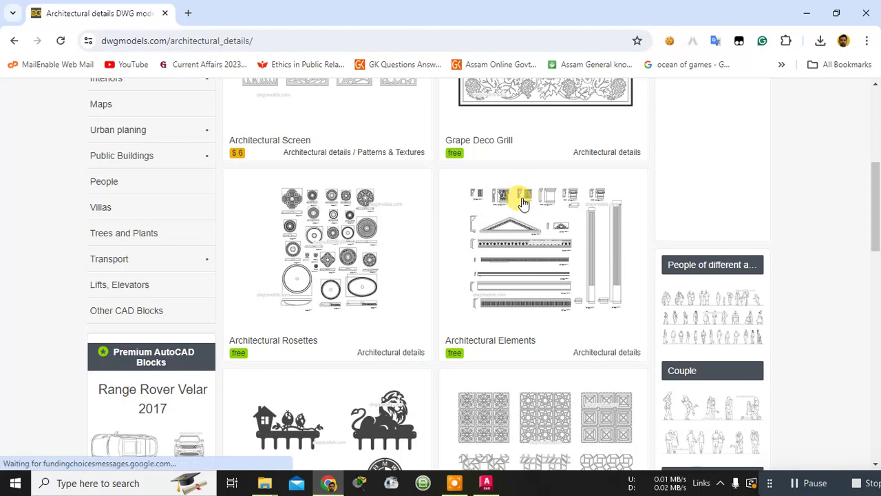
scroll(491, 256, "down", 2)
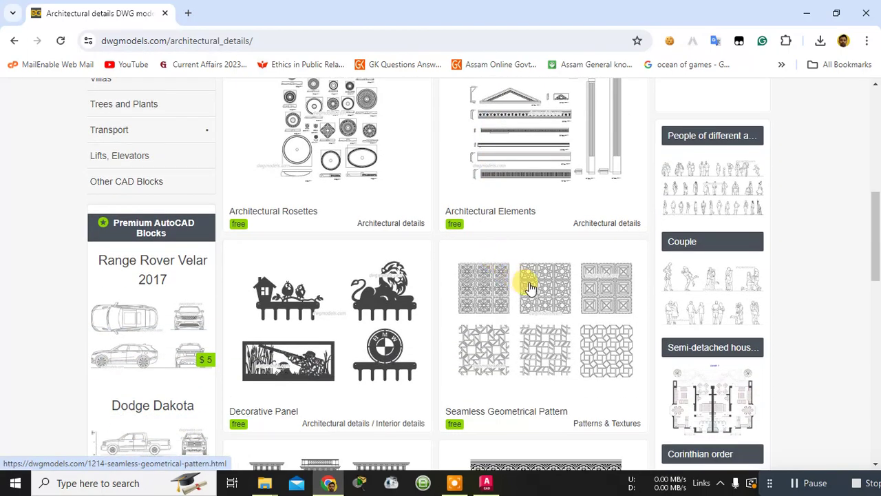
scroll(527, 281, "up", 3)
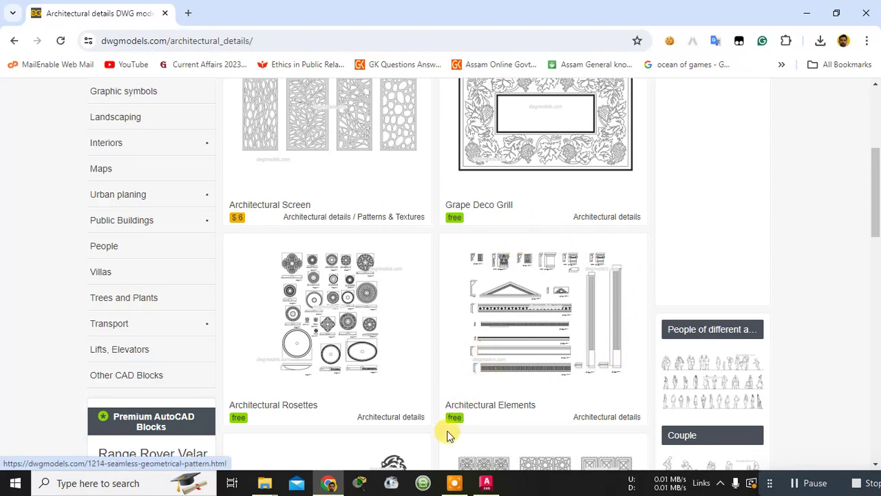
- Download architectural-elements.dwg from its Architectural Elements page and switch back to AutoCAD
left_click(454, 420)
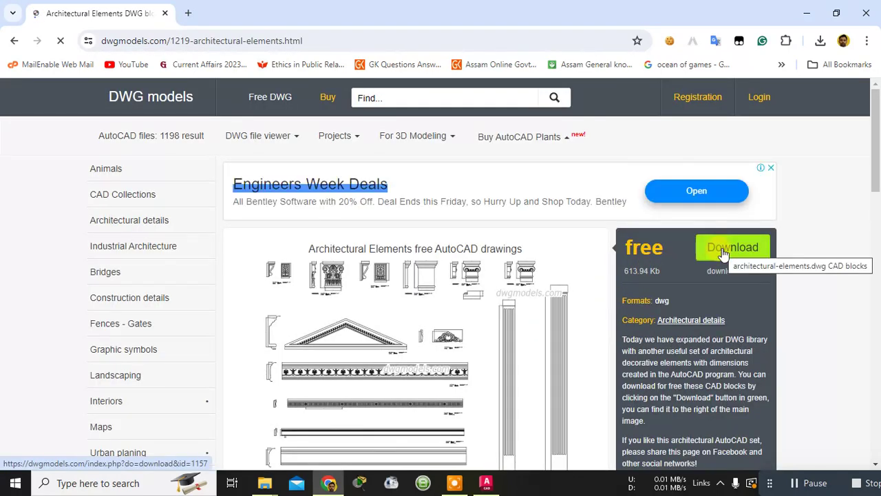
left_click(723, 255)
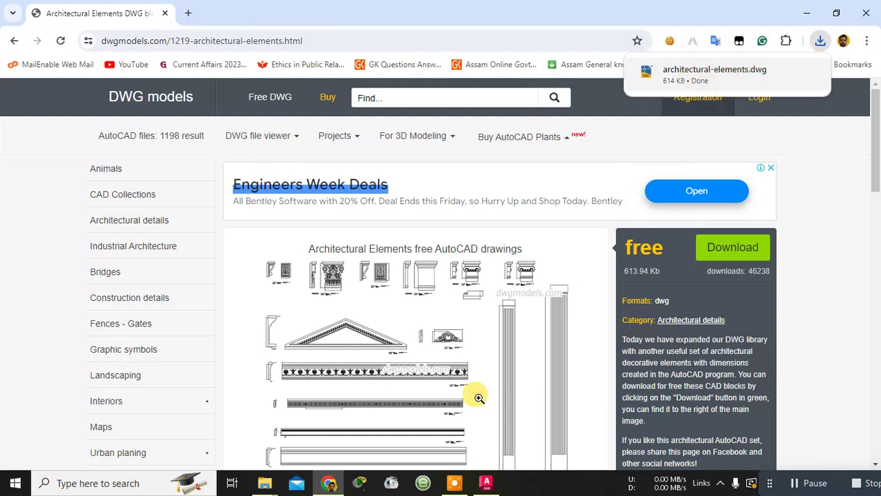
left_click(487, 485)
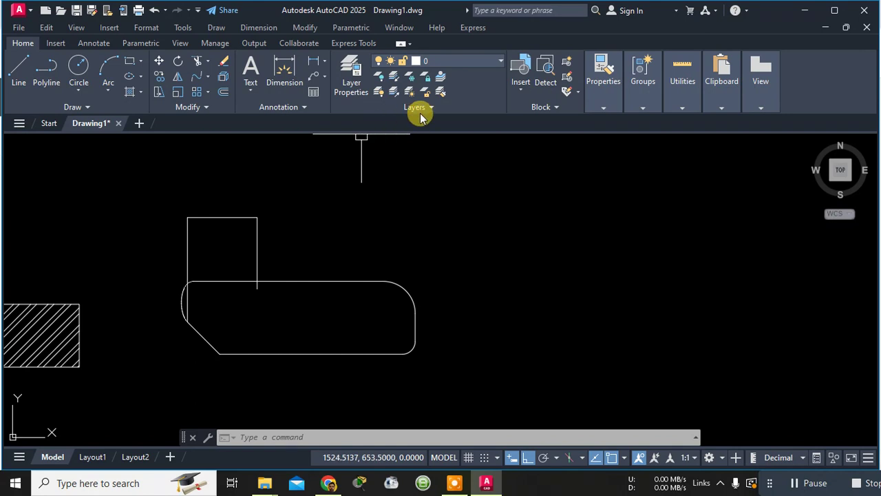
- Open Recent Blocks from the Insert menu and dismiss the block sync prompt
left_click(542, 108)
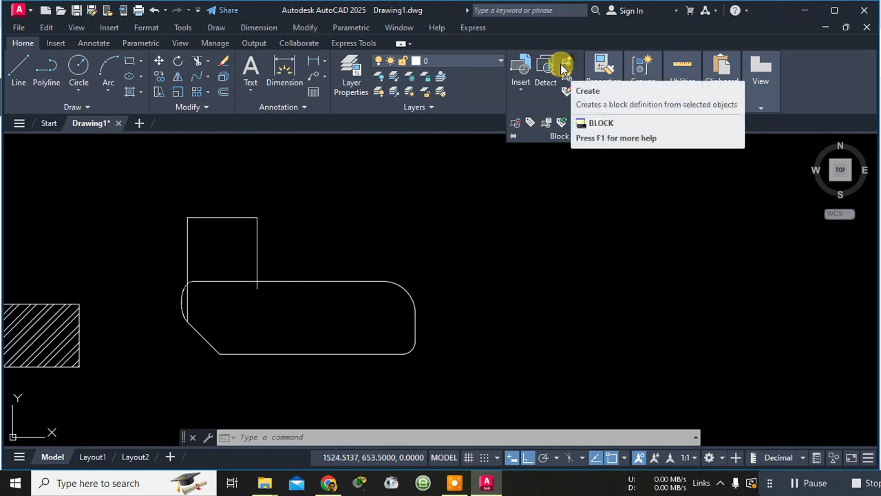
left_click(521, 69)
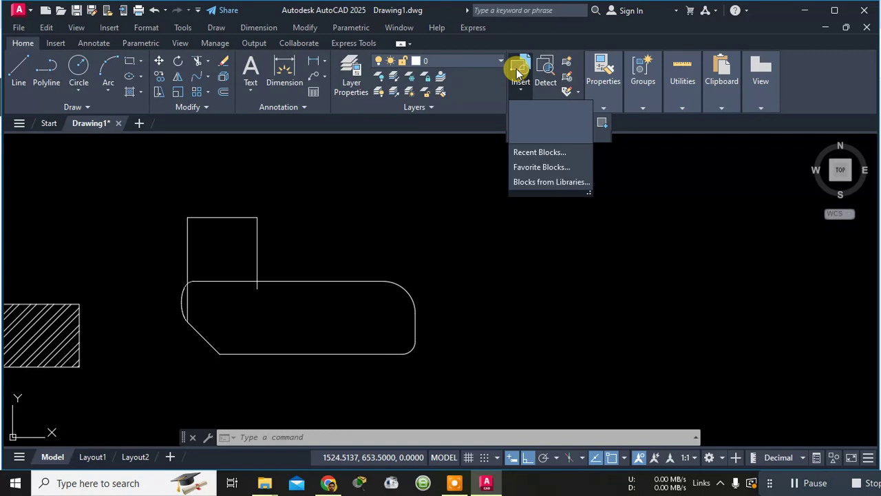
left_click(531, 154)
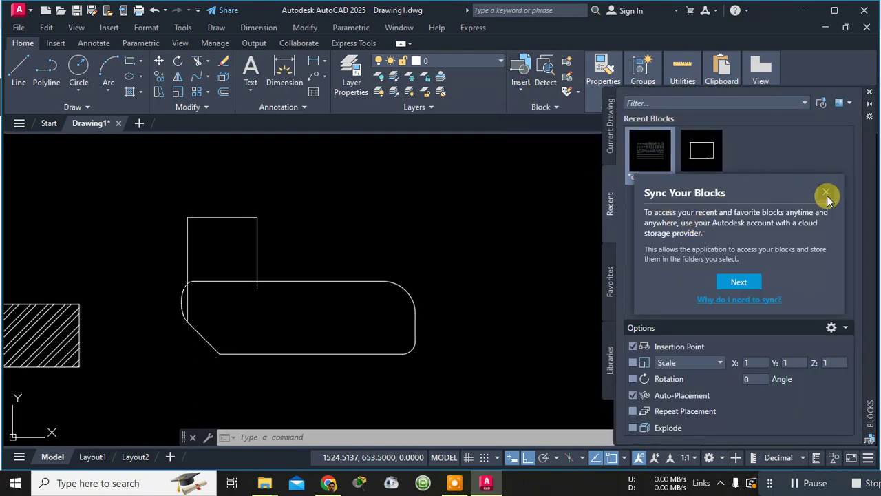
left_click(826, 193)
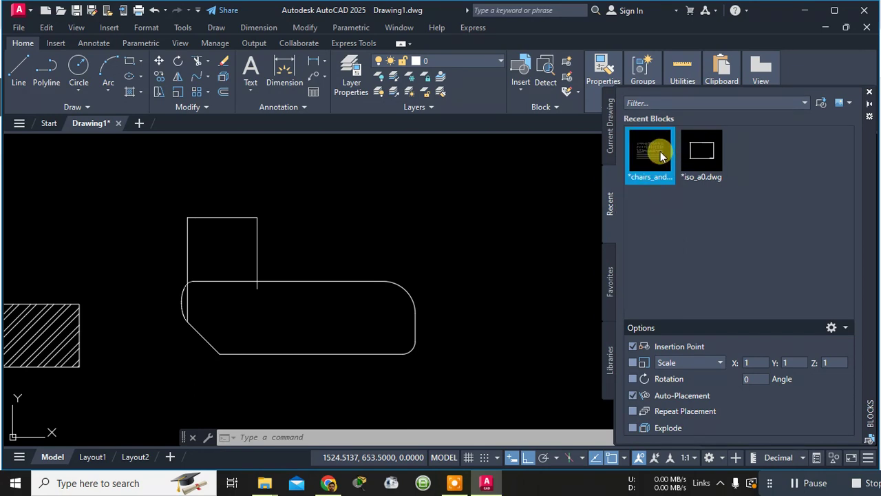
- Check the Blocks palette filter and thumbnail-size options, close the palette, and reopen the Insert choices
mouse_move(661, 153)
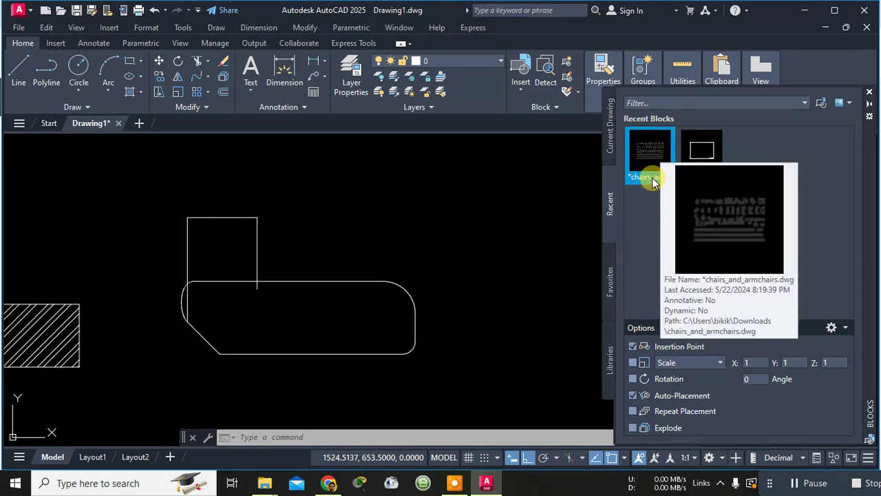
left_click(803, 102)
left_click(845, 103)
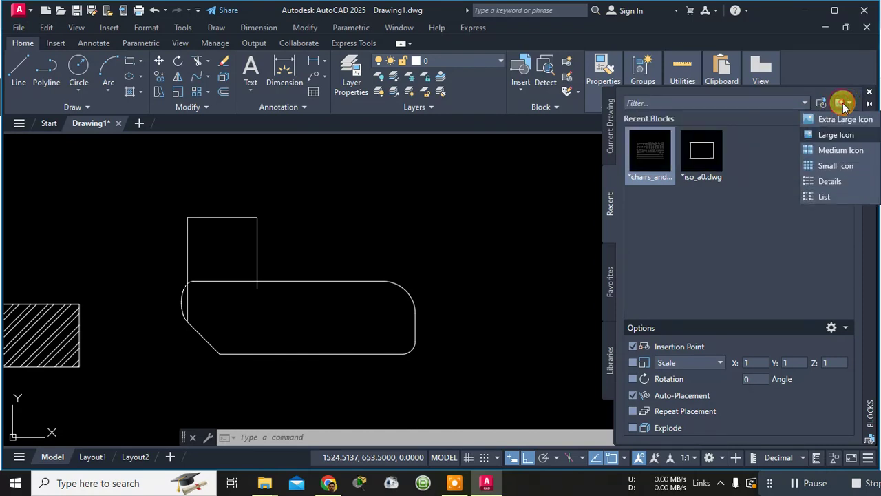
left_click(842, 104)
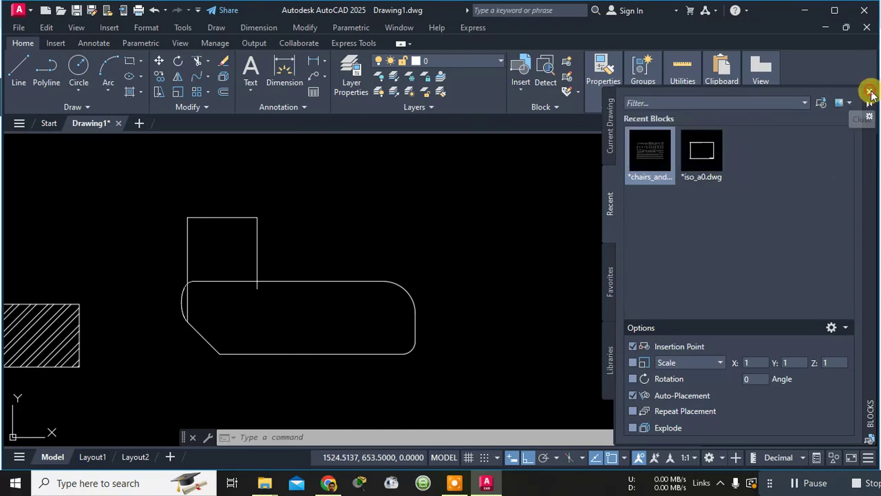
left_click(871, 94)
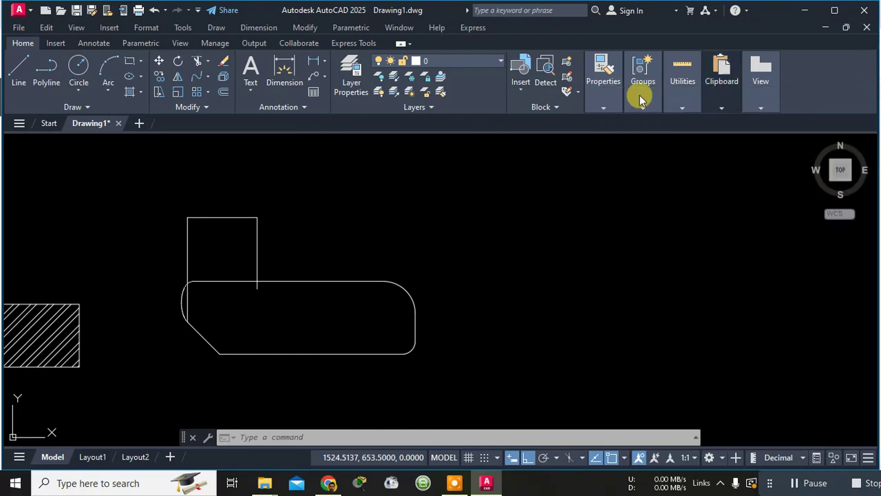
left_click(520, 86)
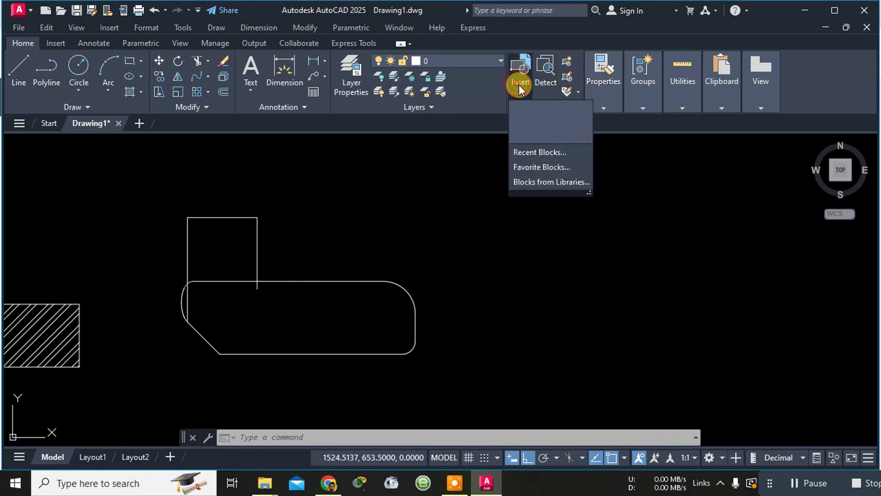
- Insert architectural-elements.dwg from the Downloads folder into Drawing1 at a picked point
left_click(534, 181)
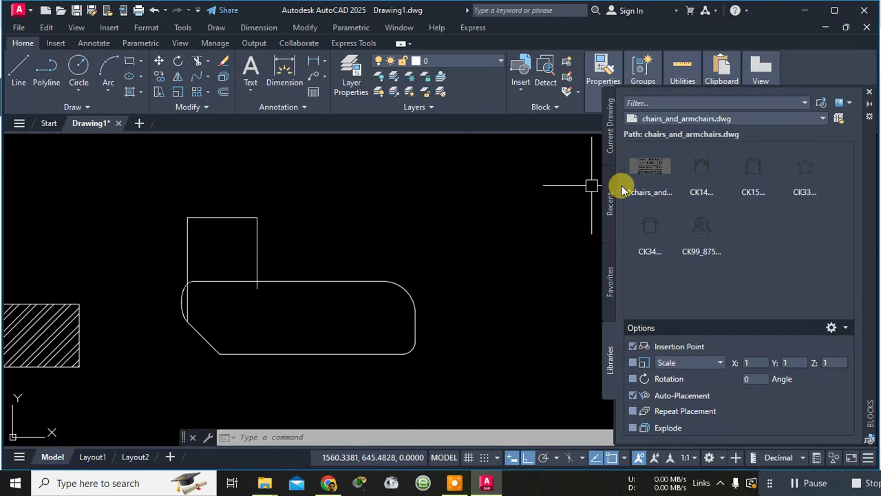
left_click(822, 105)
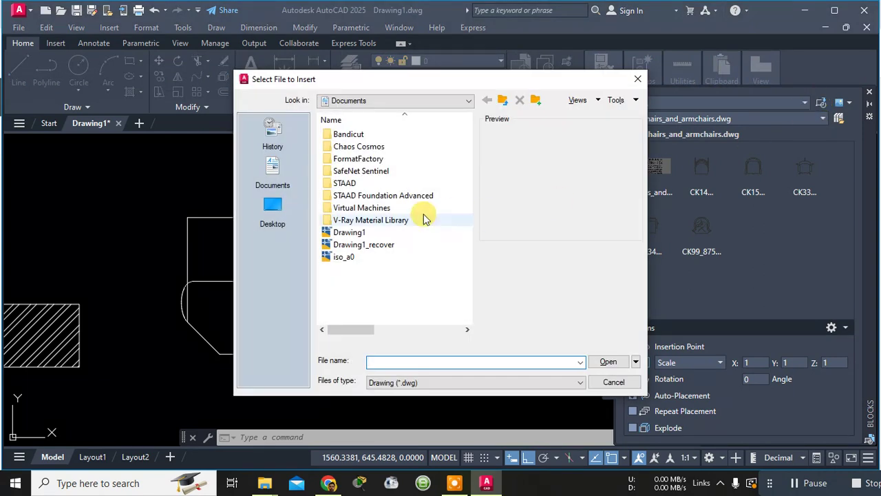
left_click(274, 214)
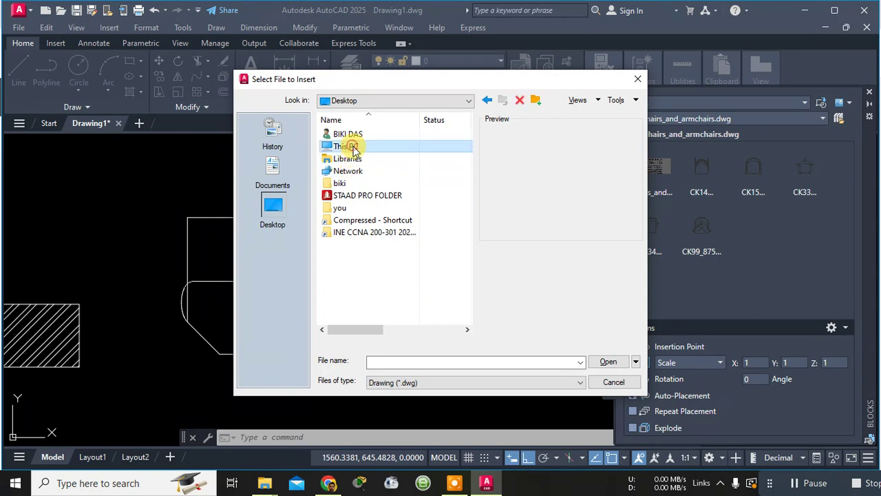
double_click(354, 147)
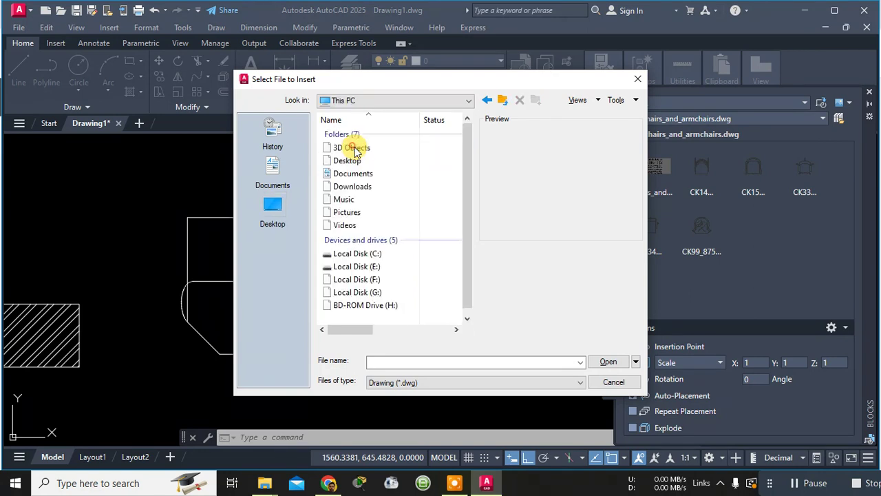
double_click(352, 188)
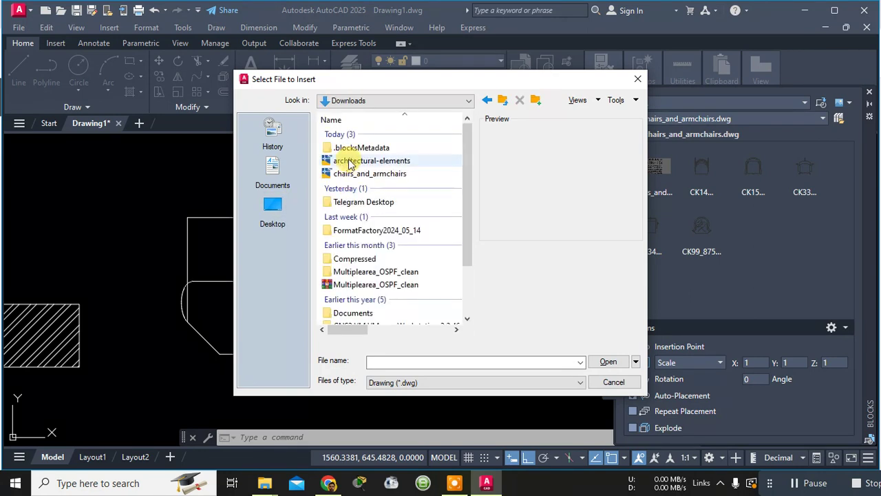
double_click(359, 163)
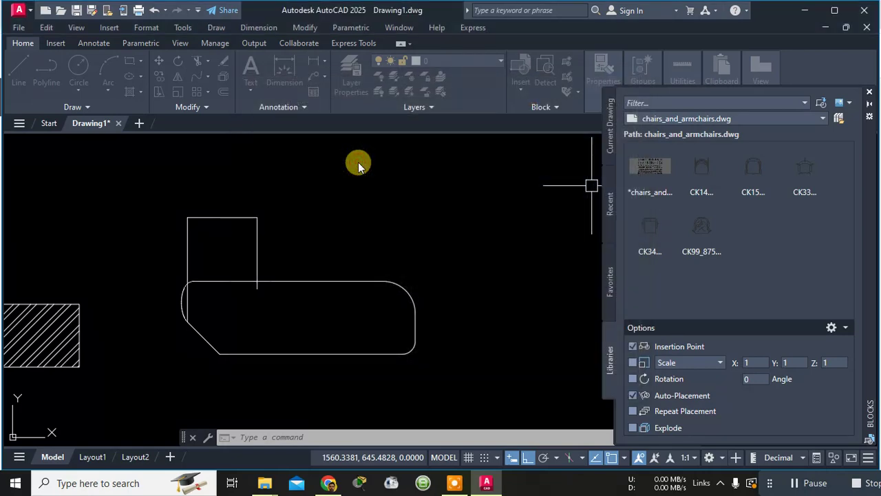
left_click(719, 148)
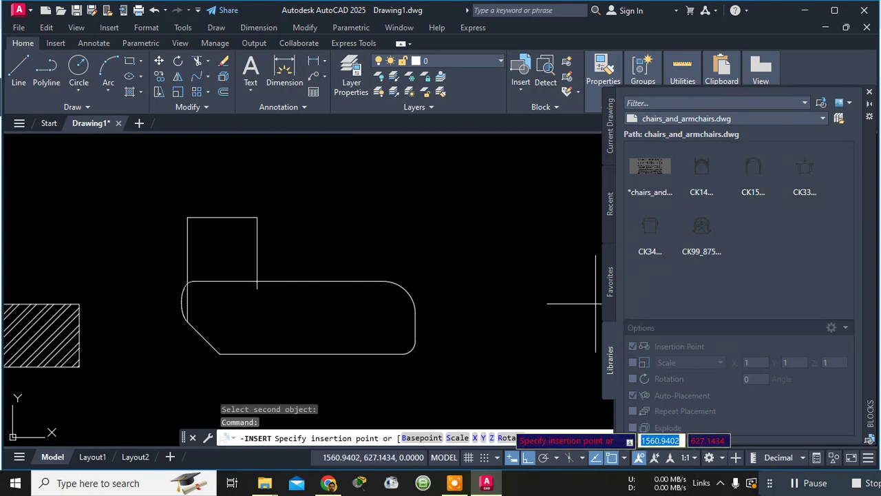
left_click(595, 266)
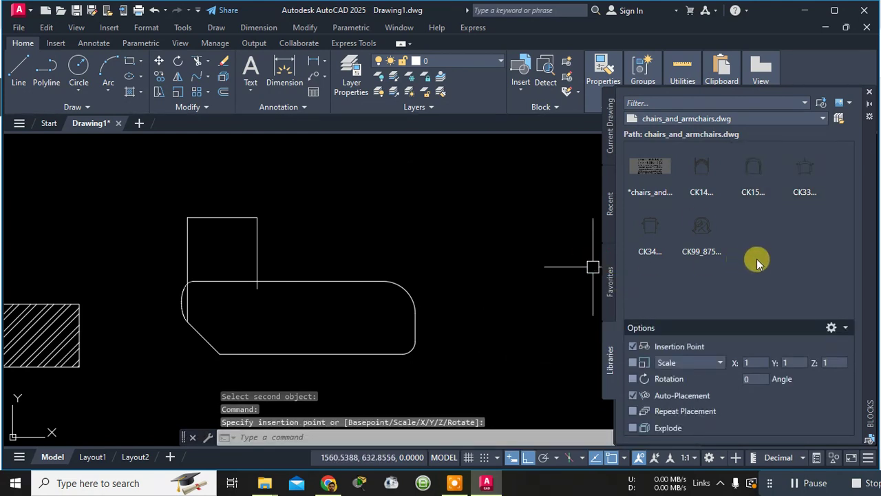
- Choose Browse Block Libraries from the palette's library dropdown to pick a new library file
left_click(823, 119)
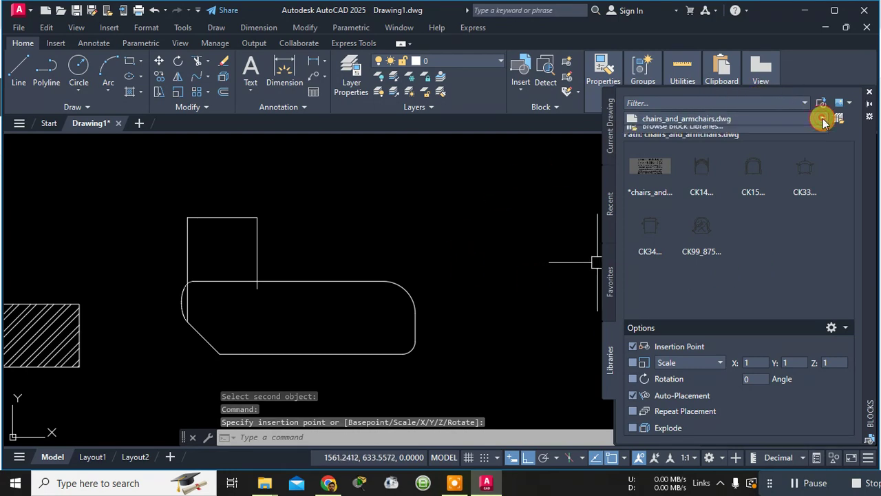
left_click(823, 116)
left_click(812, 117)
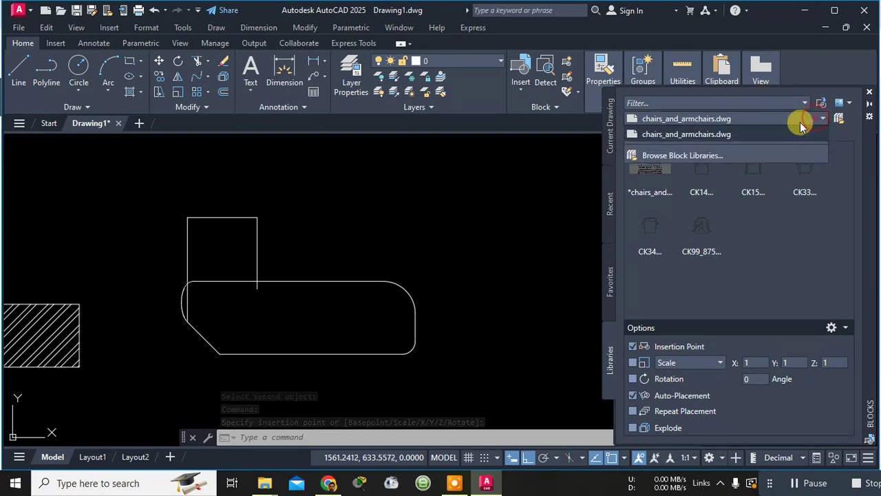
left_click(695, 155)
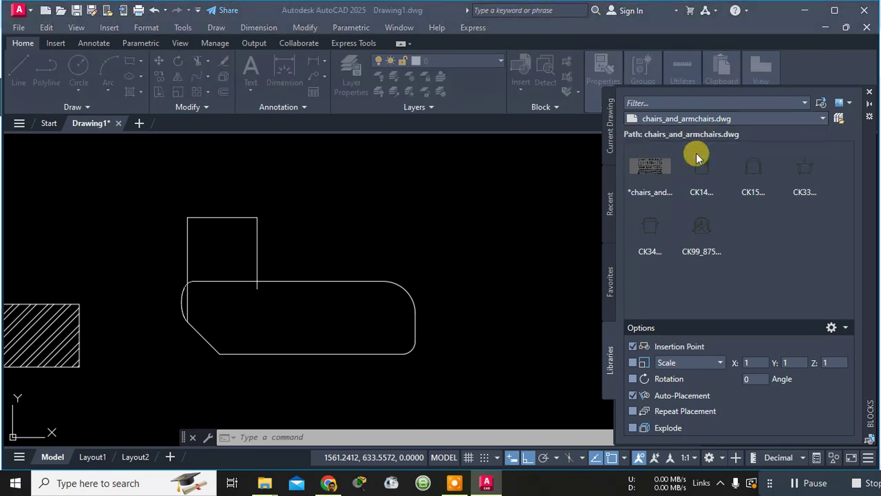
left_click(355, 162)
- Load architectural-elements.dwg as the block library and select the first BALMERR column-capital block
double_click(354, 163)
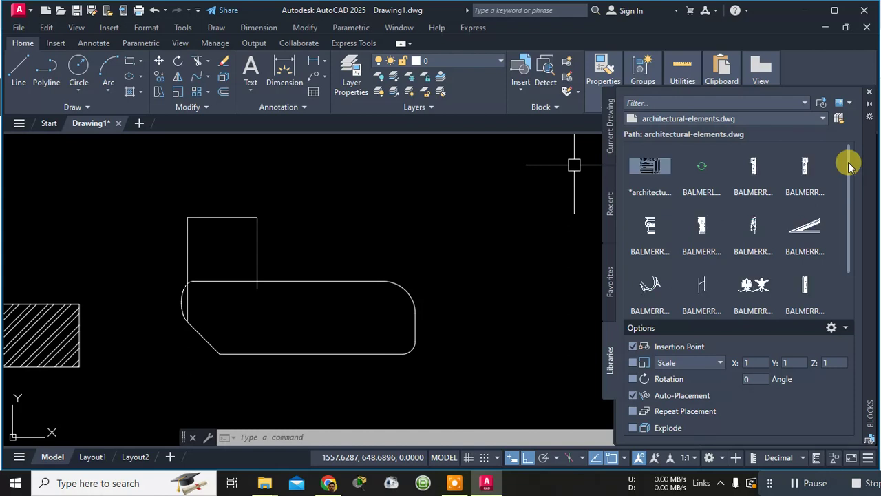
left_click_drag(848, 165, 852, 252)
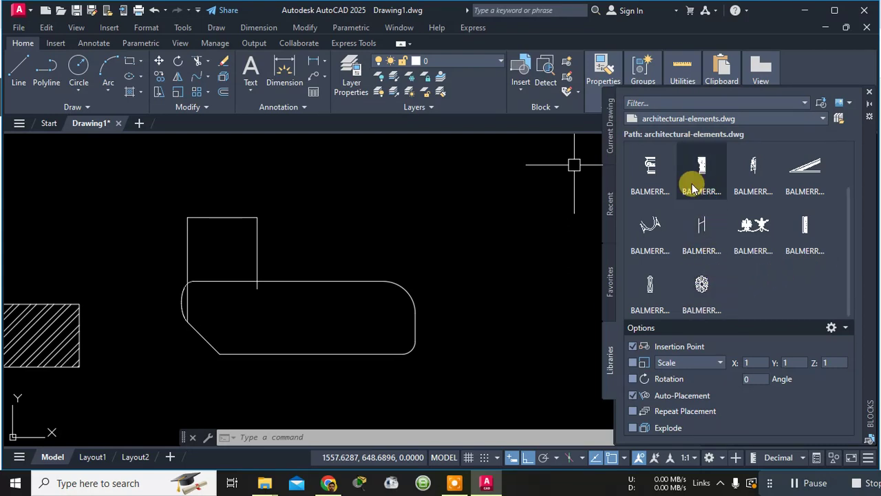
left_click(654, 170)
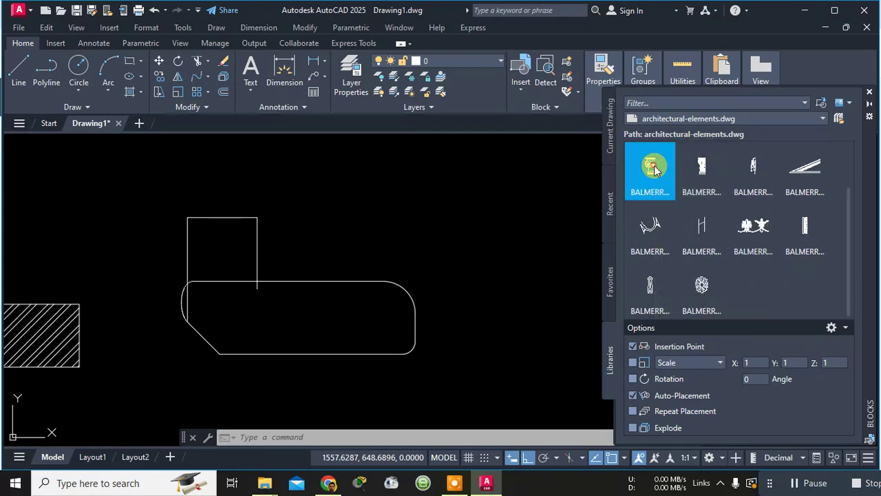
- Place the column-capital block, redefining the existing block, to the right of the rounded shape
left_click(462, 210)
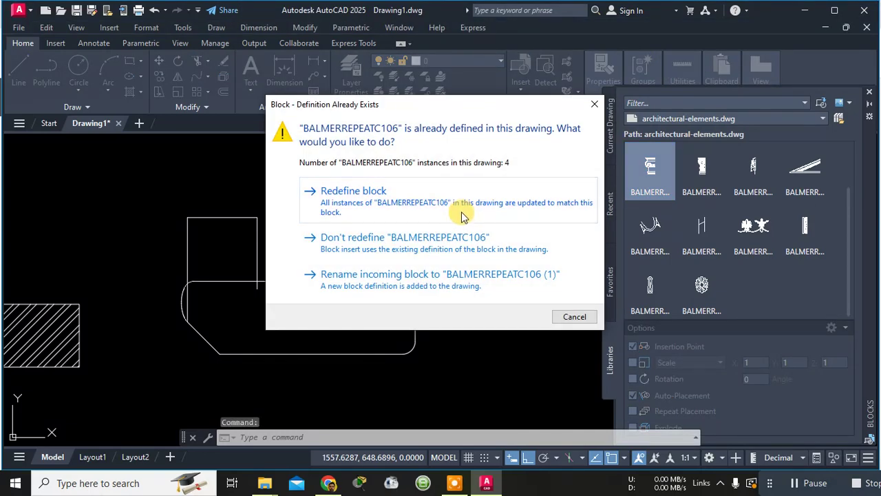
left_click(463, 207)
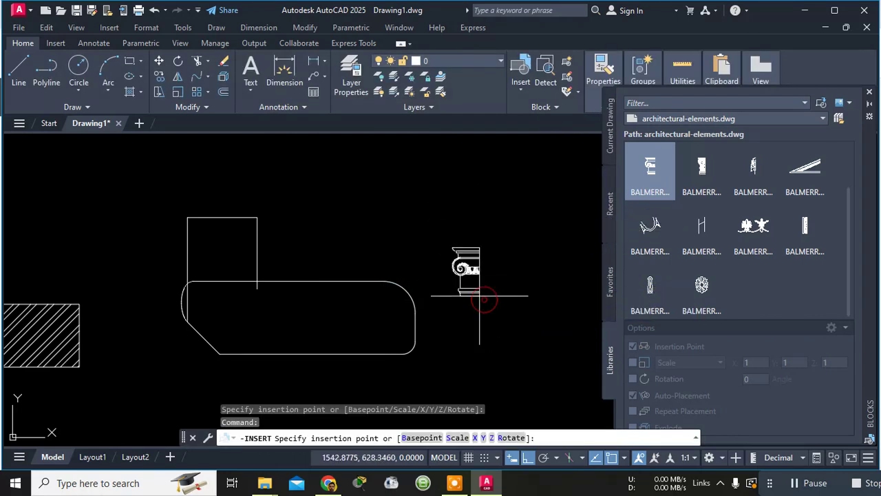
left_click(480, 296)
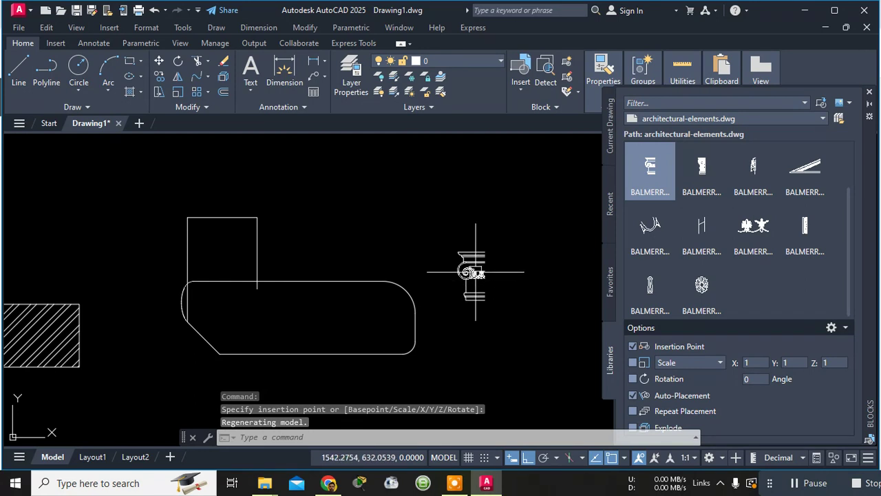
scroll(503, 294, "up", 3)
scroll(496, 282, "down", 1)
middle_click_drag(485, 279, 453, 234)
scroll(452, 230, "up", 3)
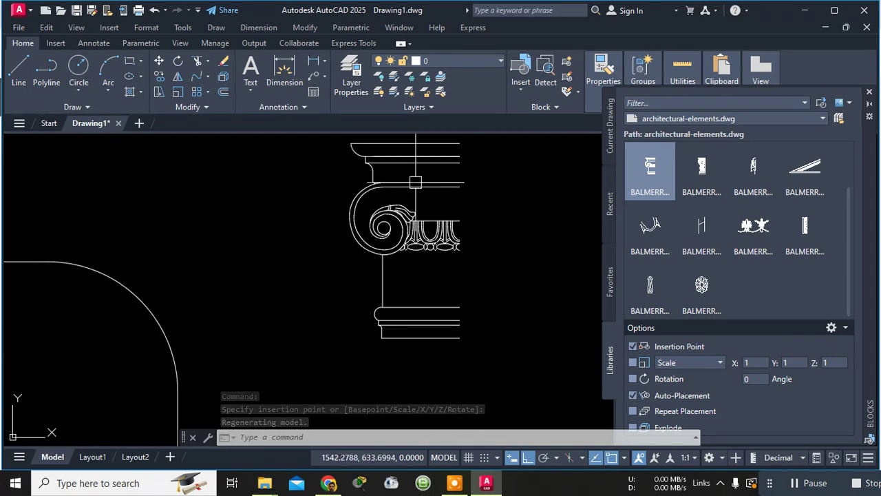
scroll(451, 224, "down", 2)
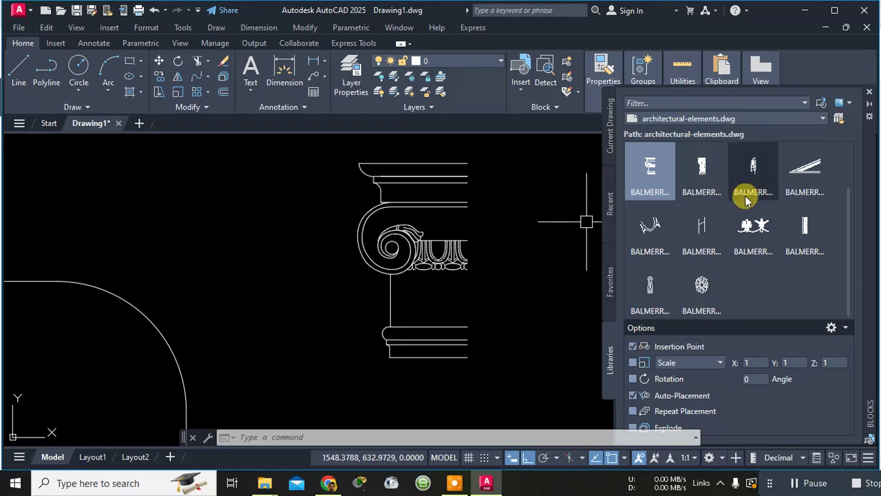
- Switch the Blocks palette library to chairs_and_armchairs.dwg
mouse_move(738, 196)
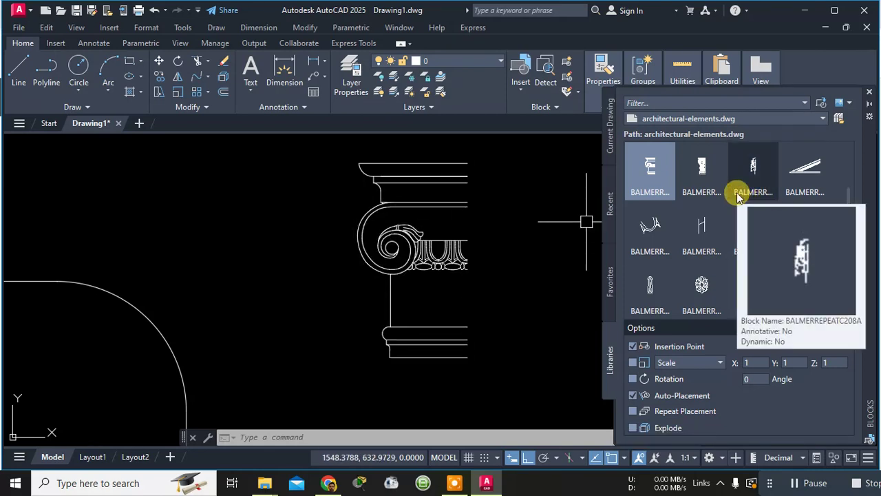
left_click(825, 119)
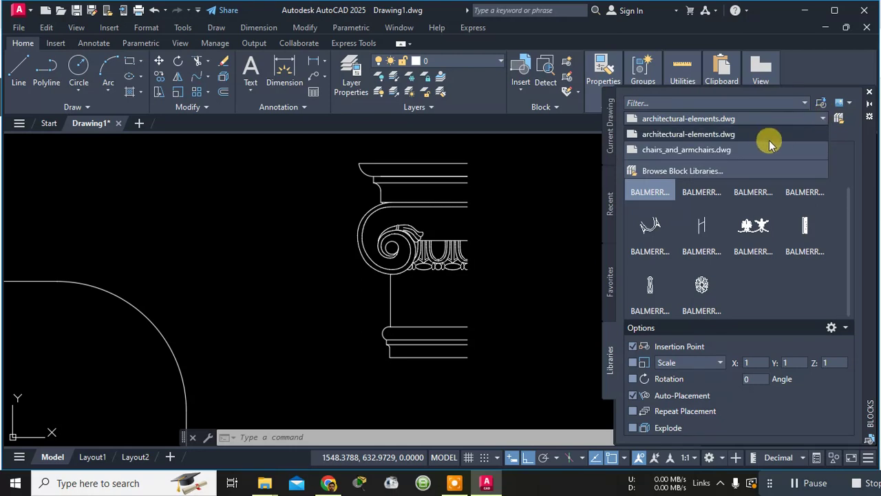
left_click(689, 150)
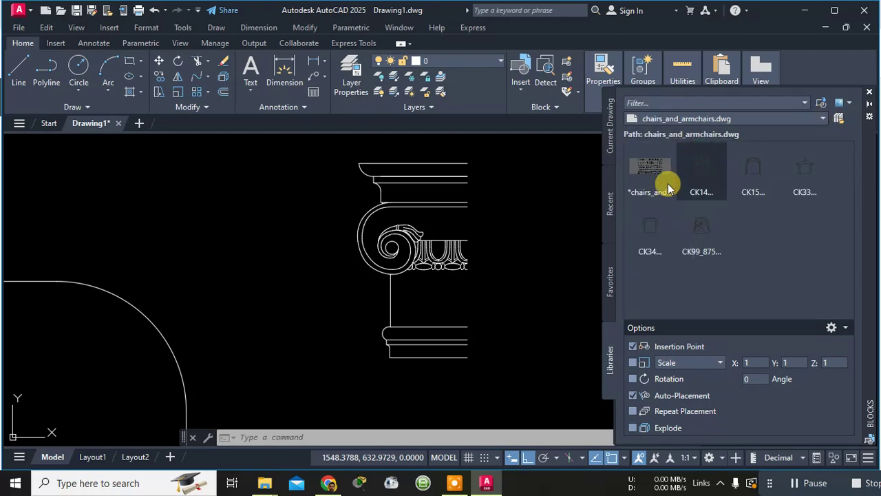
- Select the *chairs_and_armchairs thumbnail and cancel the stray selections and leftover command with Esc
mouse_move(758, 176)
mouse_move(709, 179)
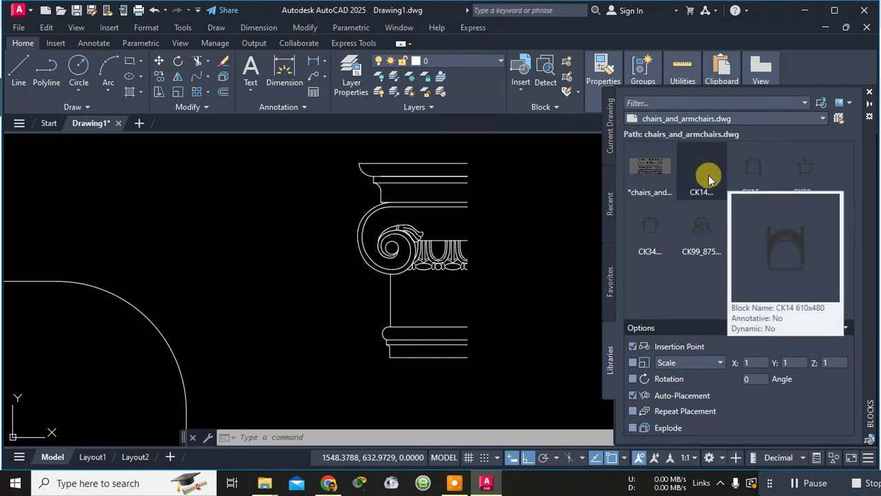
mouse_move(651, 180)
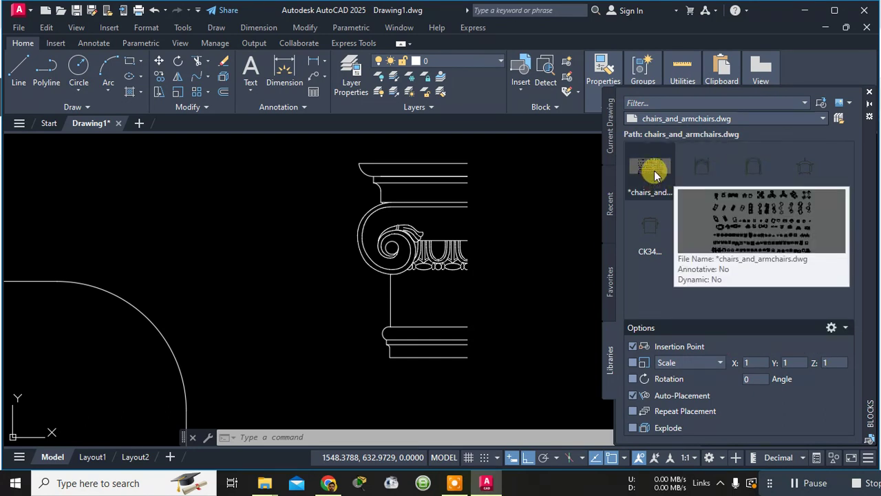
left_click(653, 171)
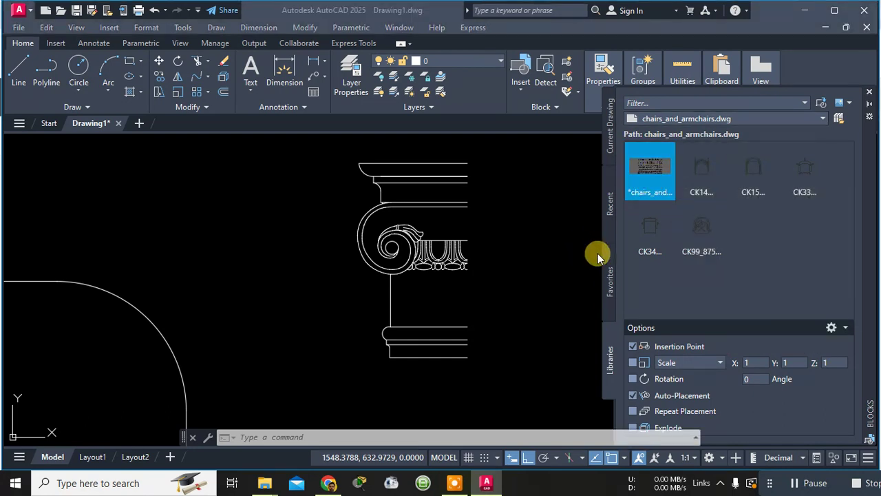
left_click(90, 183)
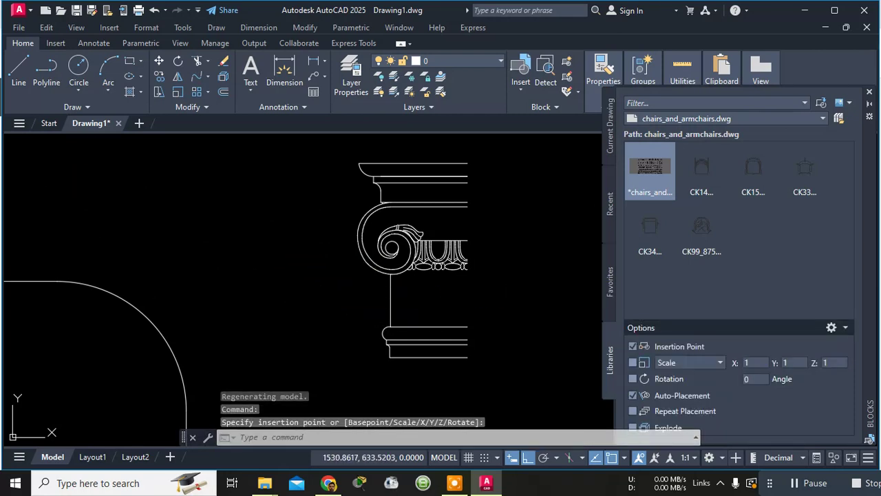
scroll(137, 208, "down", 4)
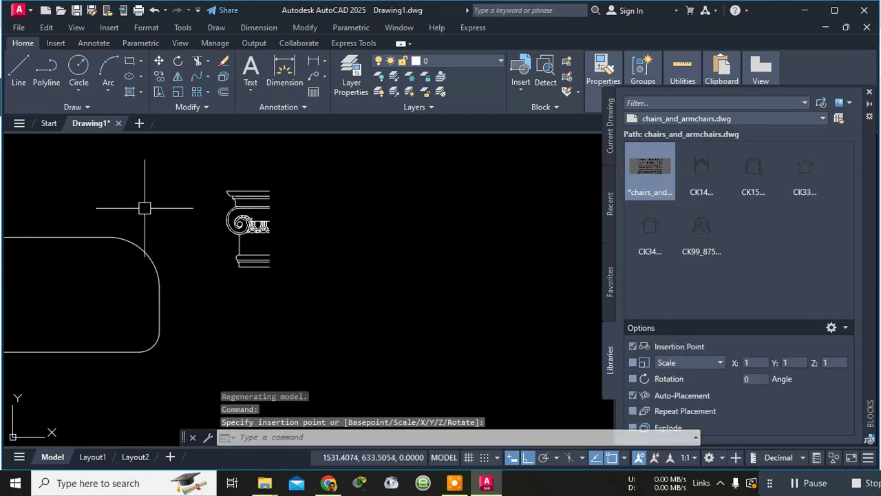
left_click(387, 243)
left_click(387, 243)
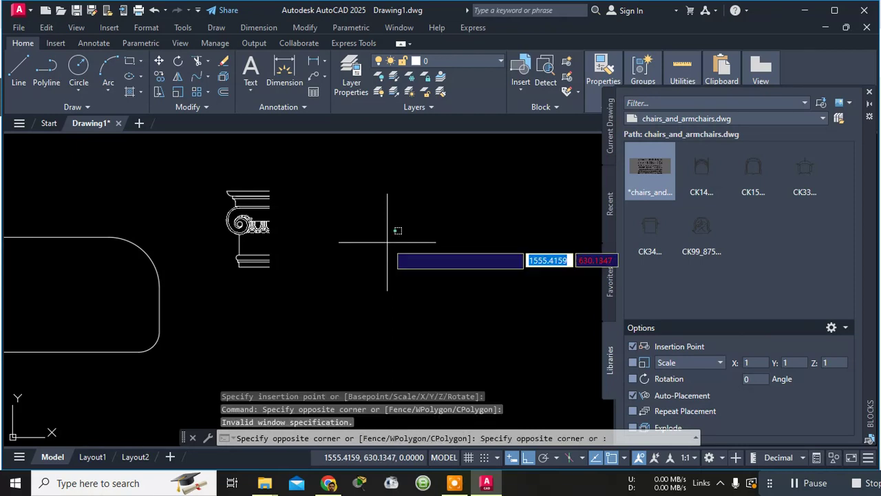
key("Escape")
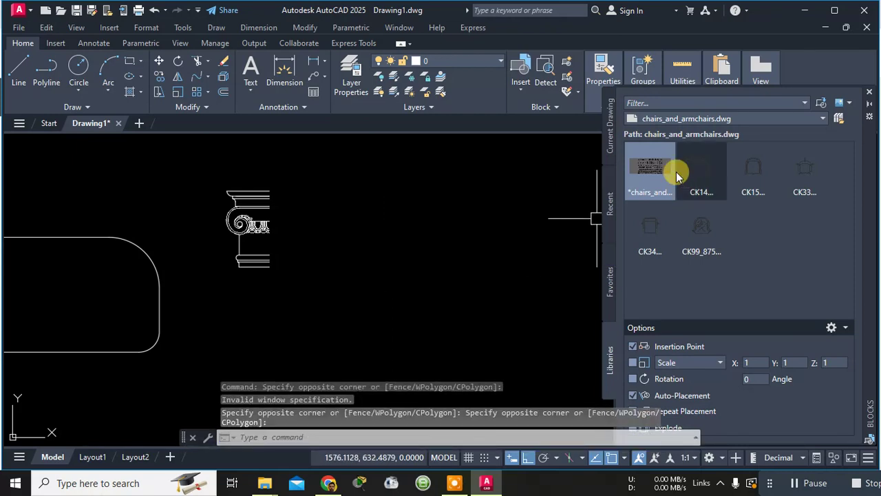
left_click_drag(575, 228, 499, 239)
key("Escape")
key("Escape")
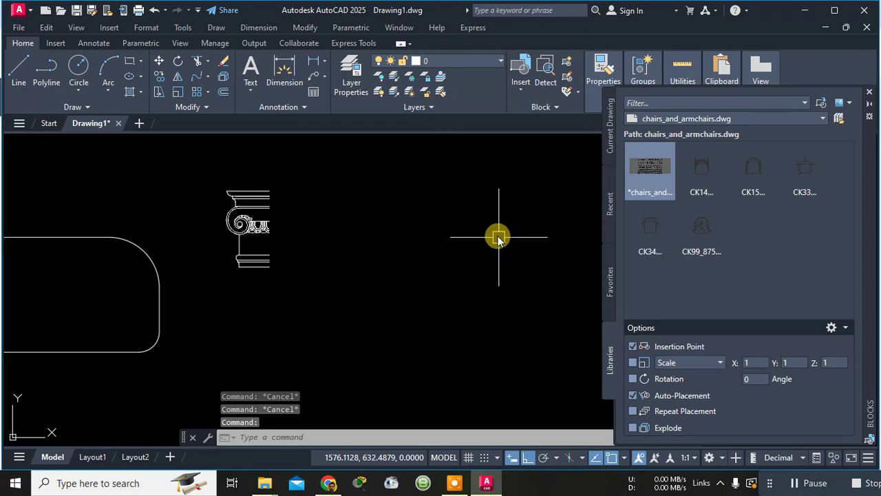
- Insert the whole chairs_and_armchairs drawing at a picked point in Drawing1
left_click(668, 191)
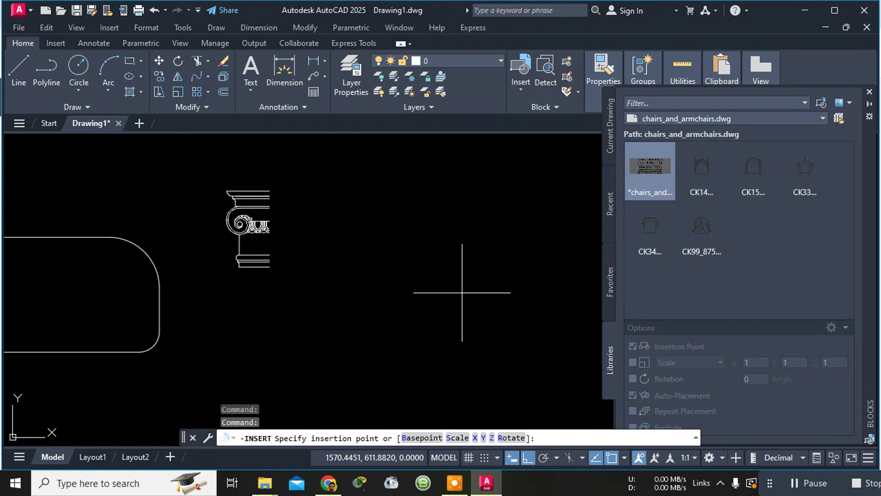
left_click(641, 170)
mouse_move(640, 171)
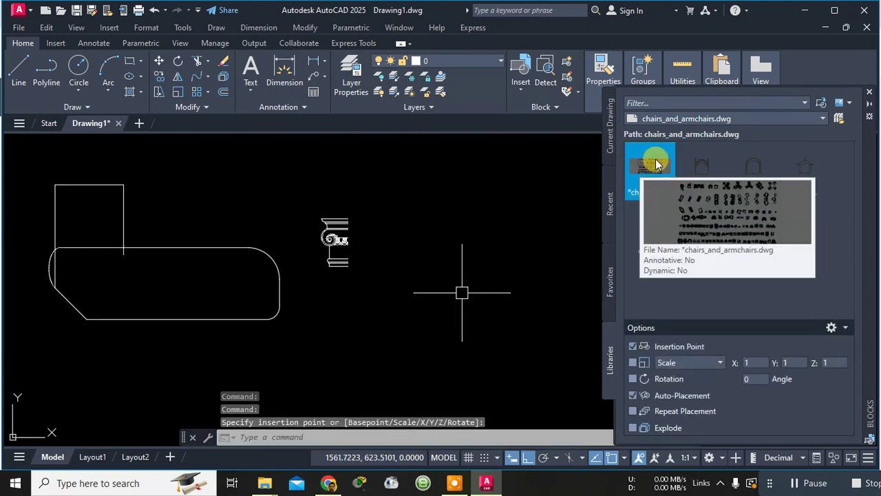
left_click(703, 169)
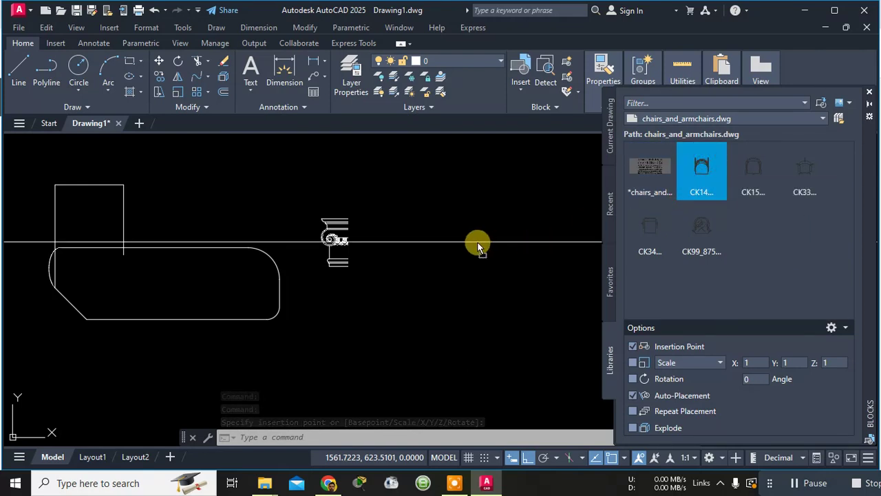
left_click(474, 243)
key("Escape")
key("Escape")
scroll(430, 352, "down", 6)
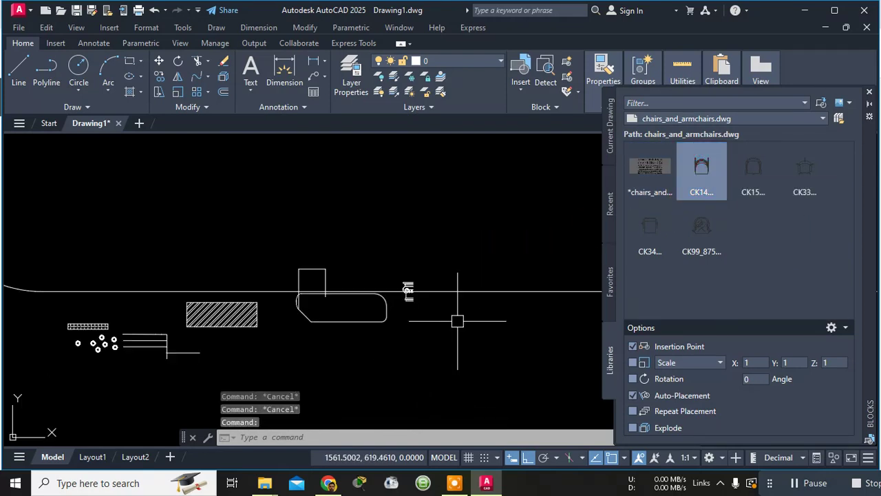
scroll(443, 293, "down", 6)
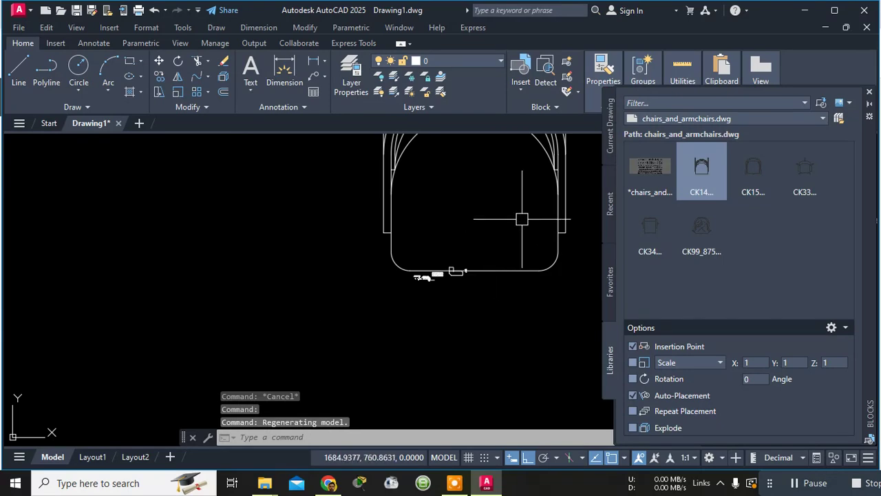
middle_click_drag(330, 247, 194, 246)
scroll(296, 289, "down", 5)
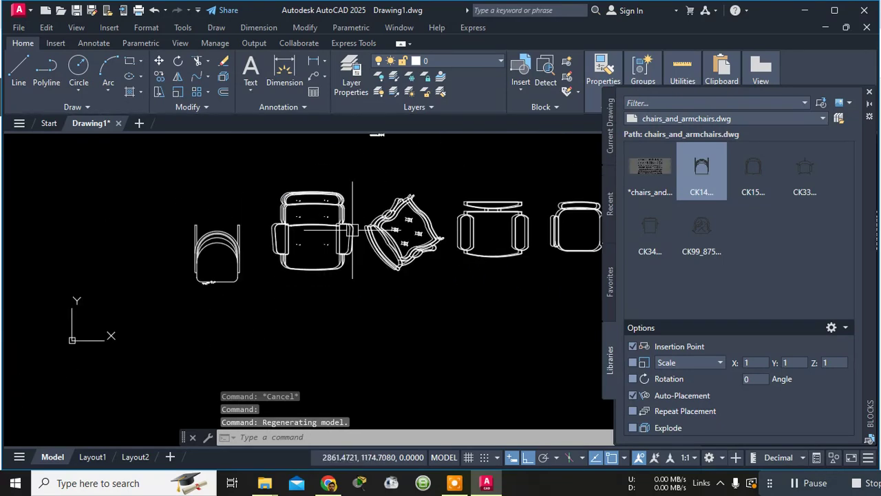
scroll(521, 205, "up", 2)
middle_click_drag(521, 204, 174, 282)
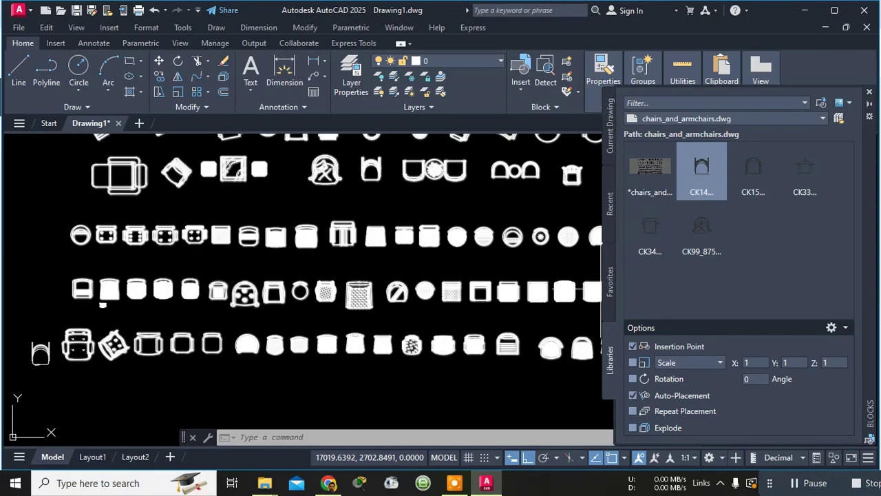
scroll(291, 187, "up", 5)
scroll(431, 197, "down", 5)
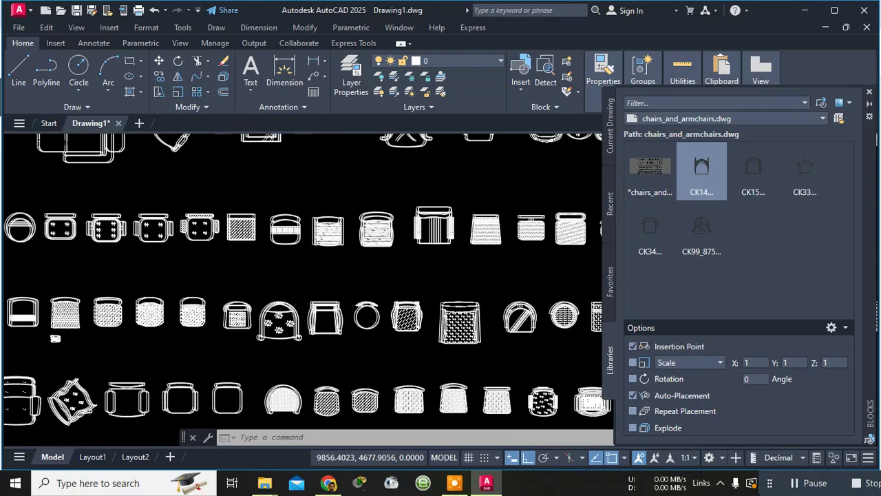
scroll(405, 201, "down", 4)
scroll(216, 306, "up", 3)
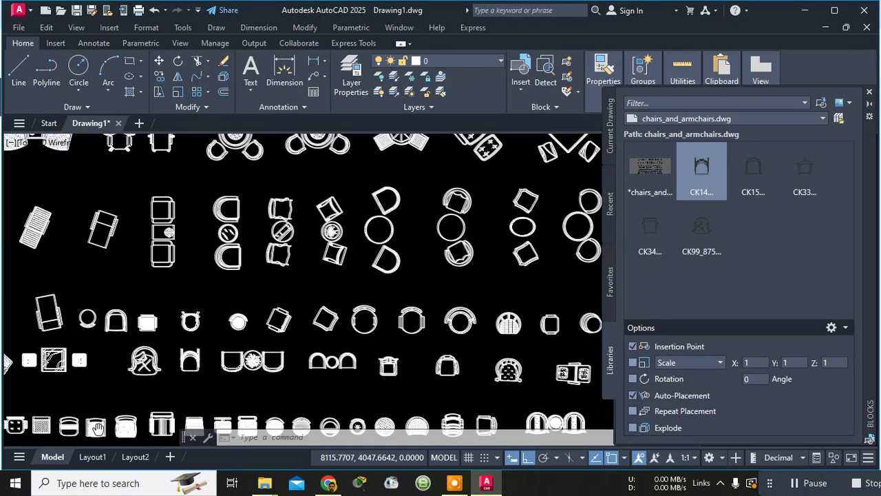
scroll(216, 306, "down", 2)
scroll(290, 205, "up", 4)
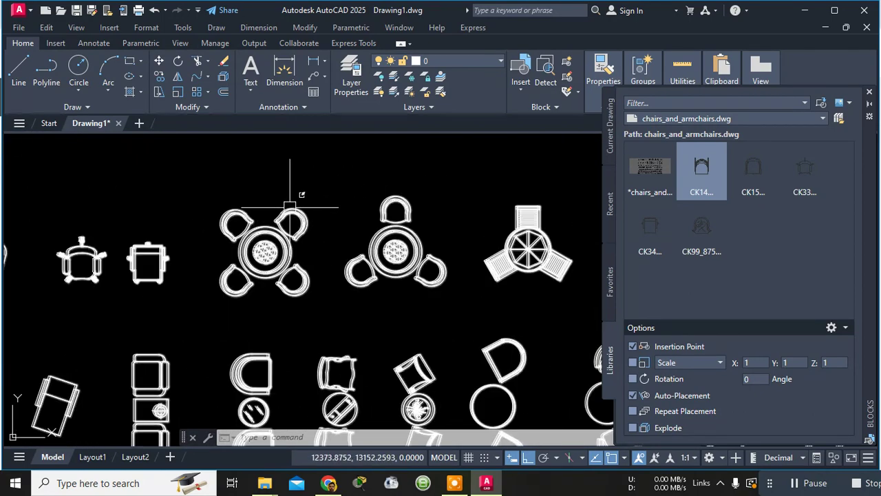
scroll(528, 238, "up", 2)
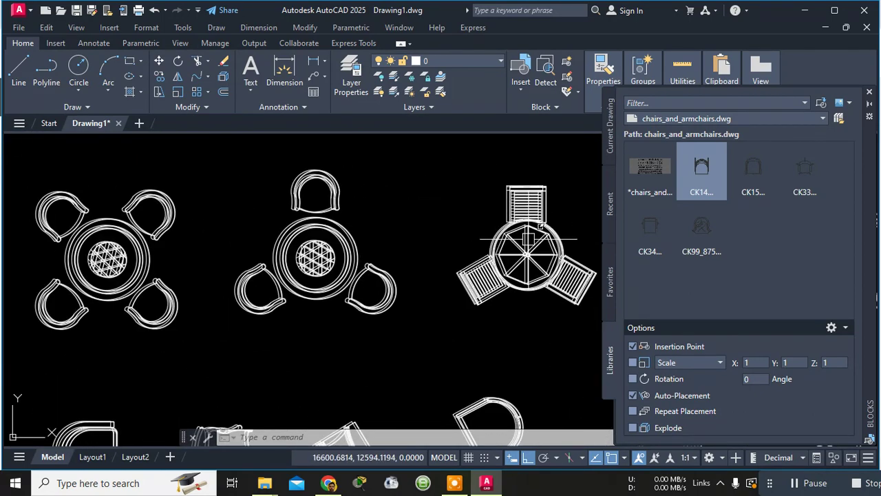
scroll(517, 238, "down", 2)
scroll(516, 239, "down", 2)
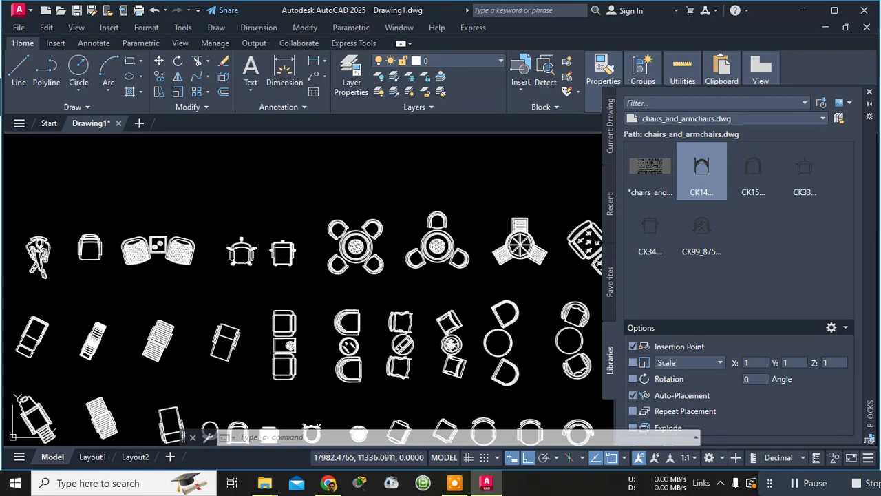
- In Chrome, download street_fences_and_gates.dwg from dwgmodels.com's Fences - Gates category
left_click(329, 483)
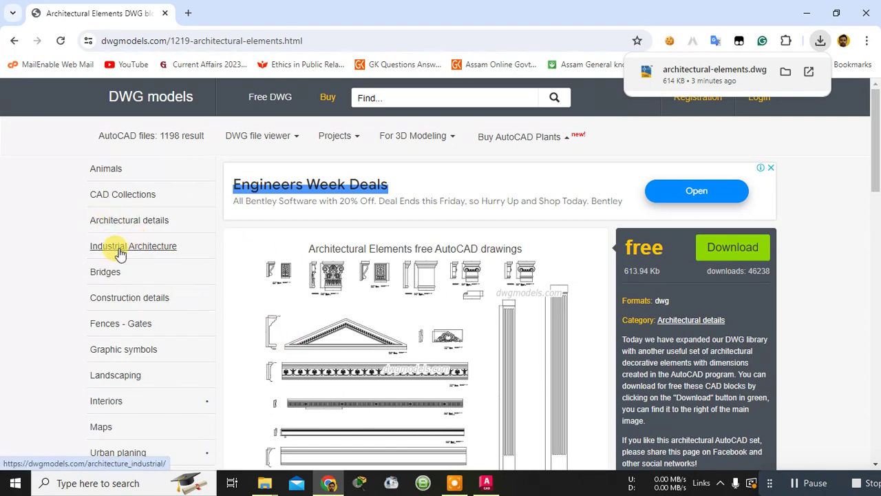
left_click(120, 325)
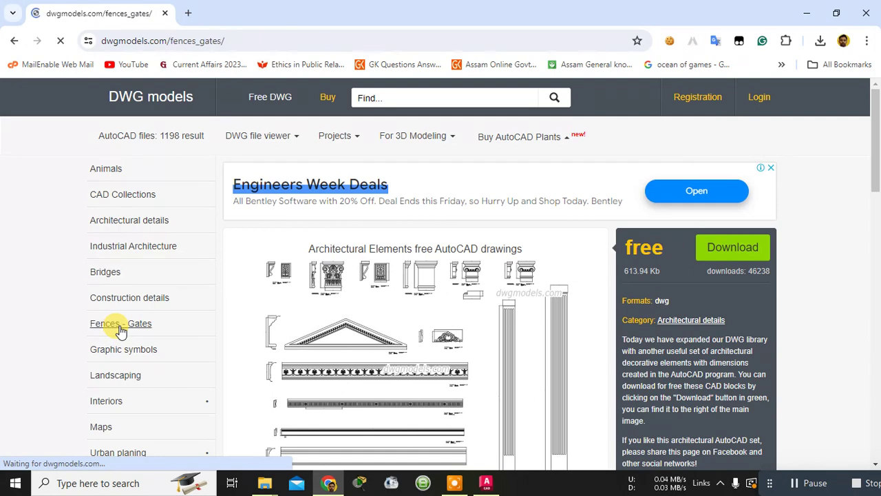
scroll(462, 338, "down", 3)
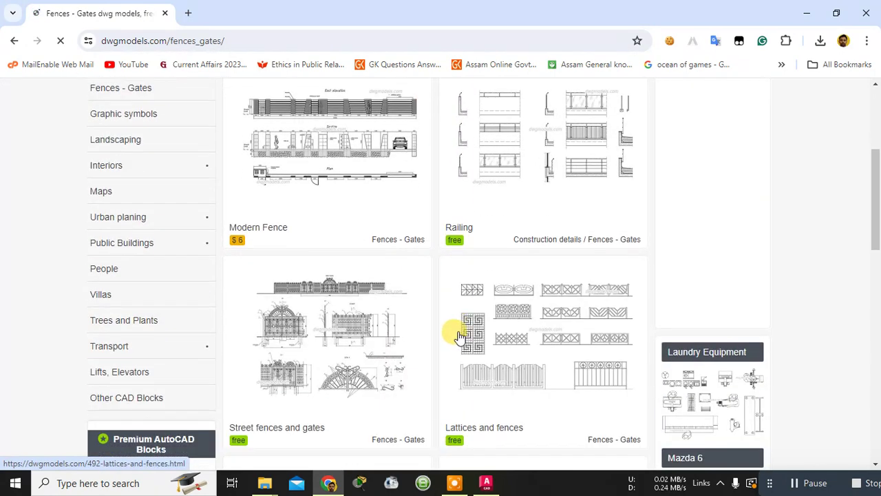
scroll(457, 336, "down", 3)
left_click(282, 237)
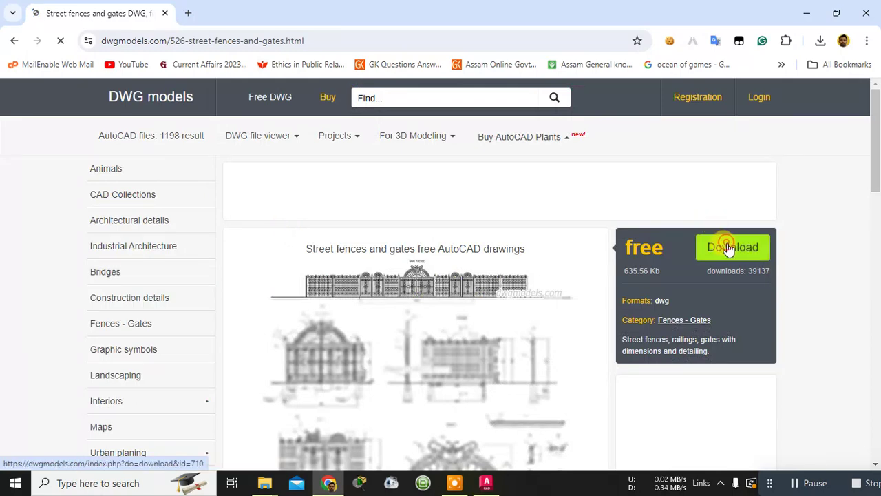
left_click(729, 248)
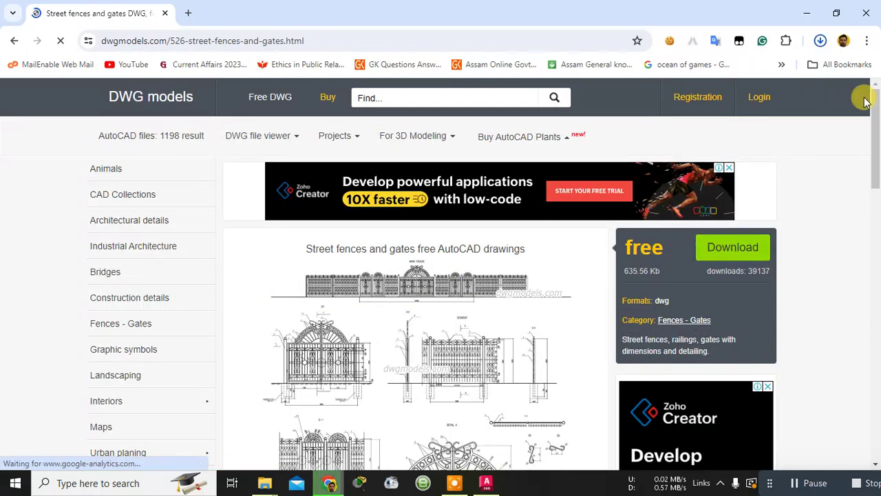
- Return to the drawing and open the Blocks from Libraries palette
left_click(486, 482)
mouse_move(624, 76)
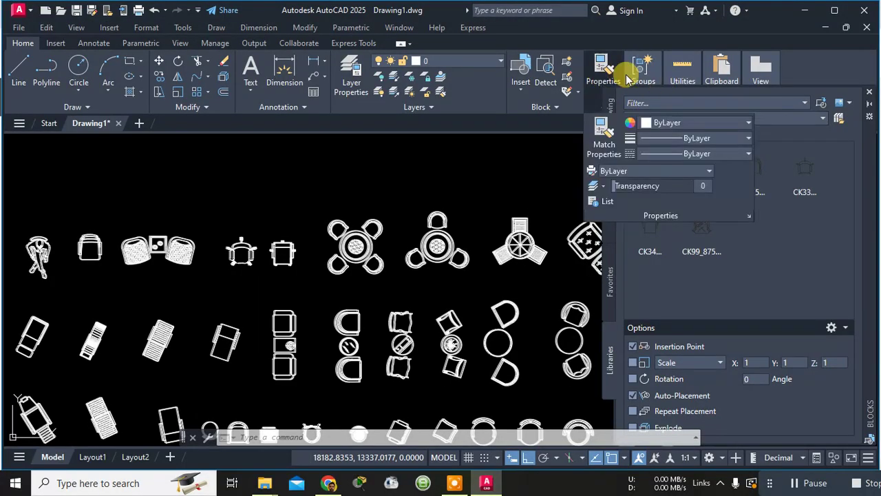
left_click(551, 107)
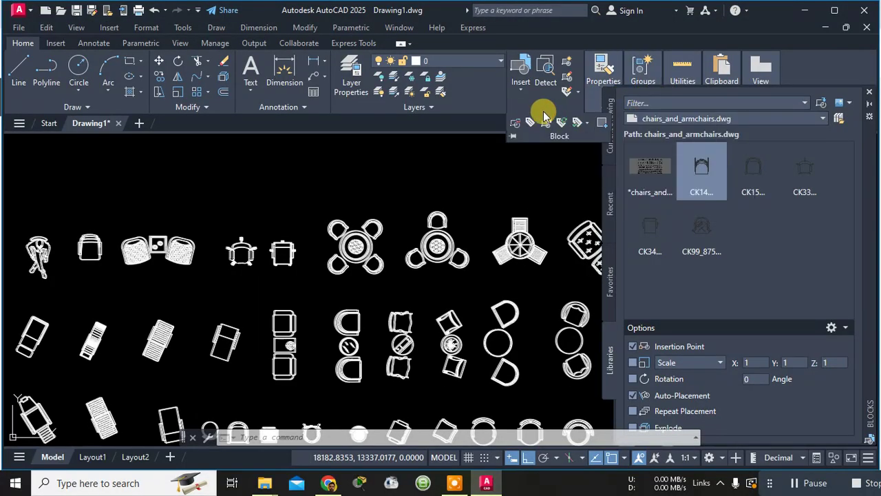
left_click(523, 69)
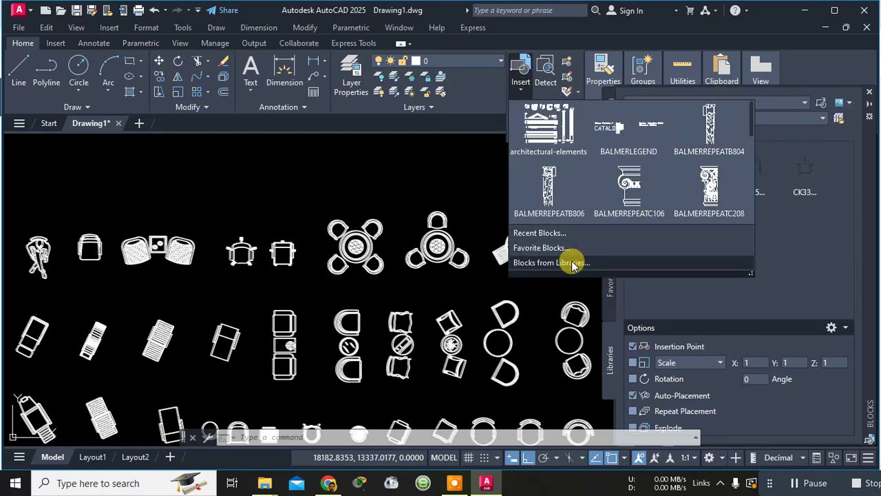
left_click(550, 262)
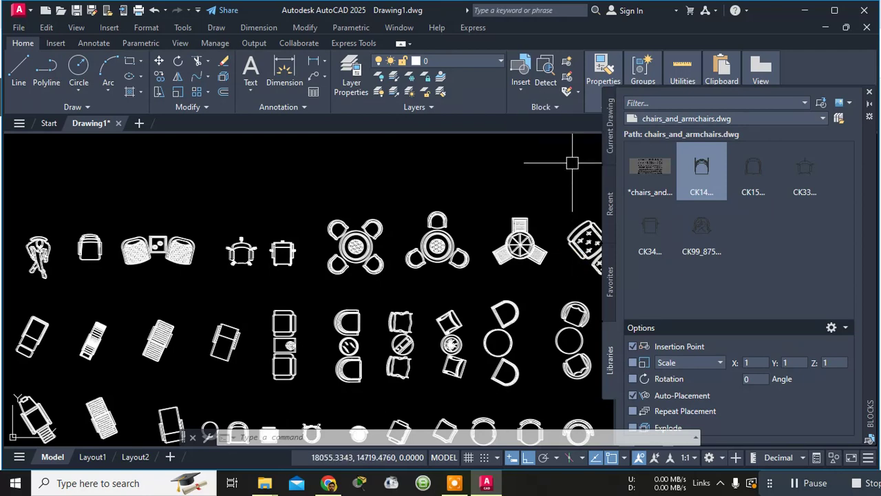
- Browse to Downloads and load street_fences_and_gates.dwg as the block library
left_click(822, 104)
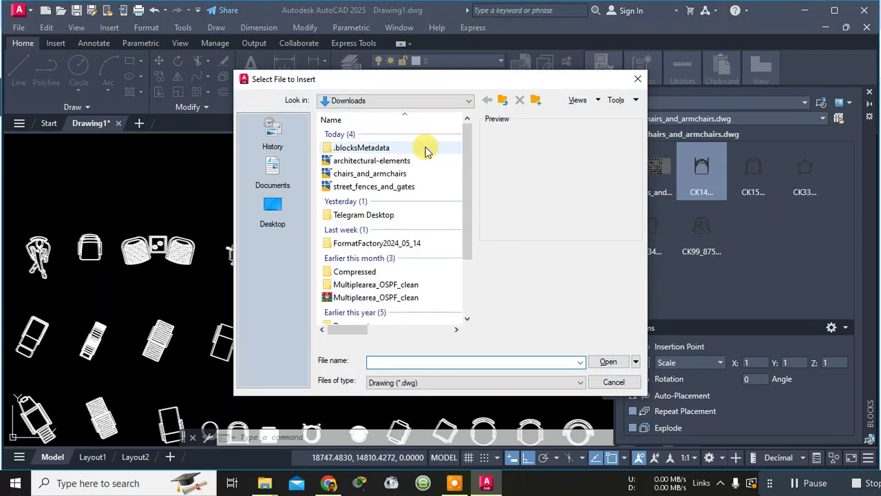
left_click(370, 187)
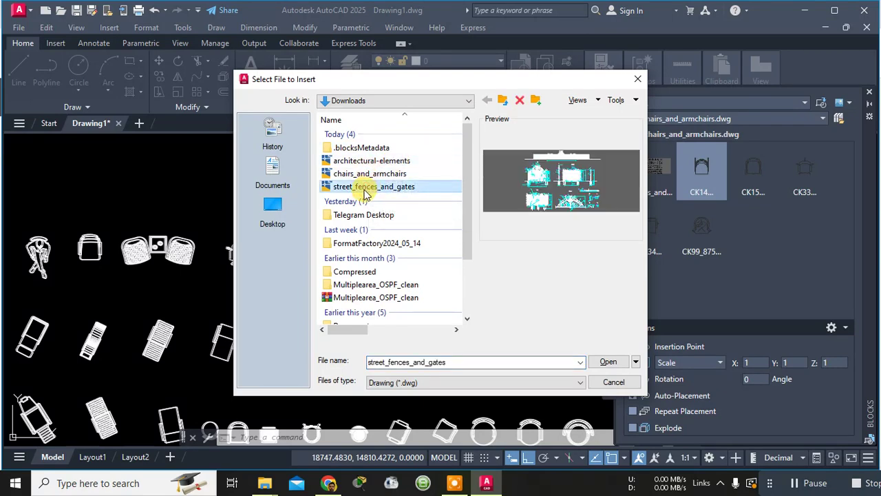
double_click(369, 187)
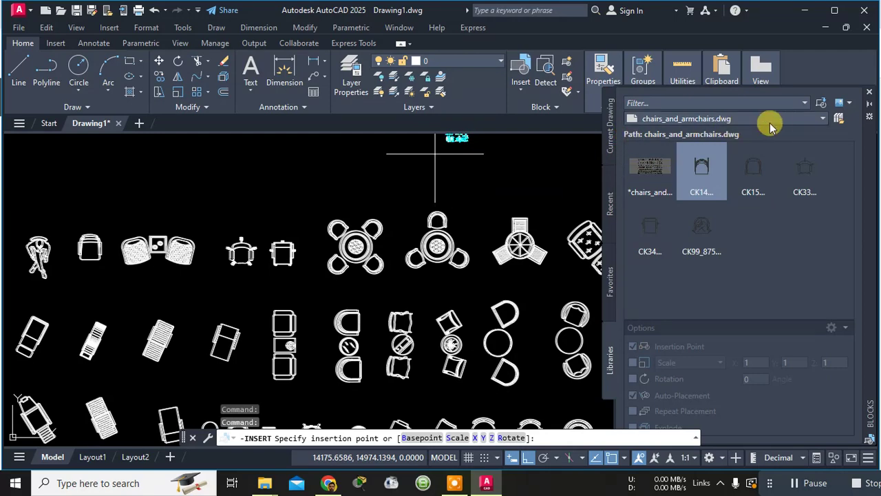
left_click(821, 120)
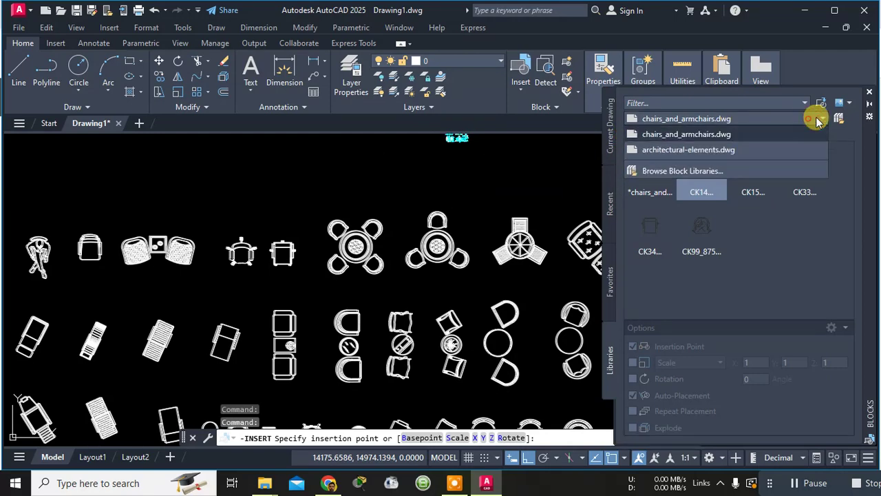
left_click(677, 172)
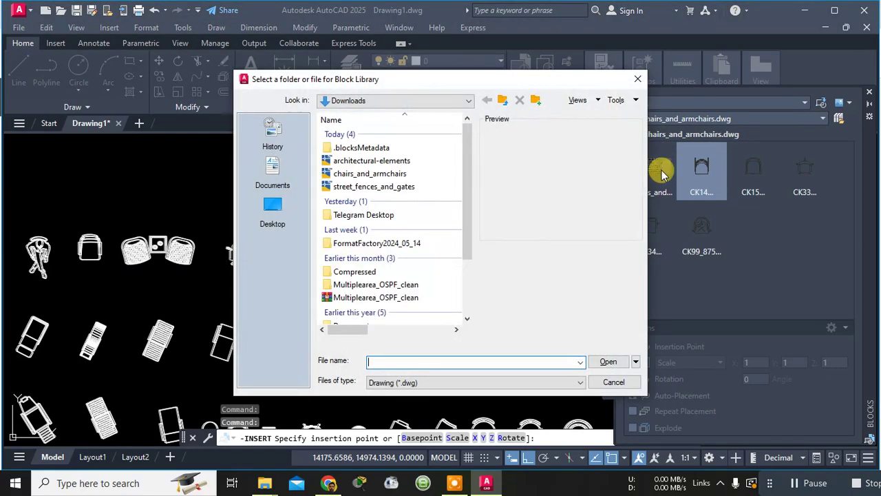
double_click(363, 186)
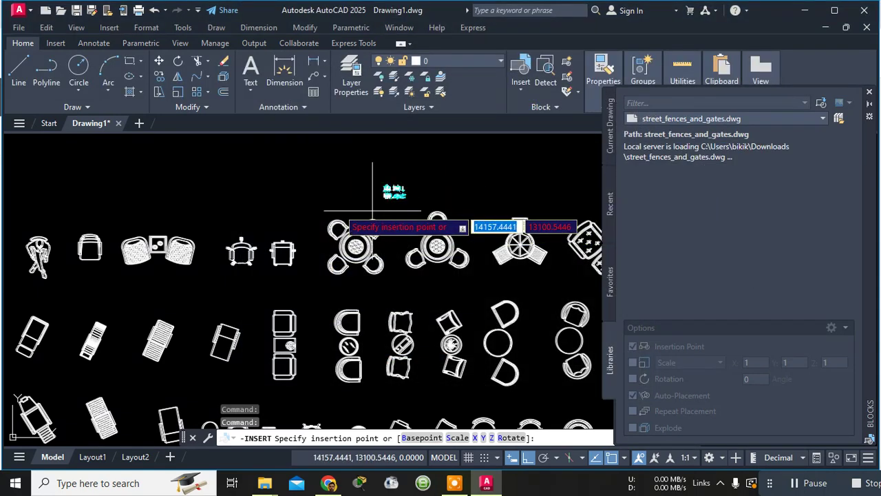
- Place the street fences and gates block above the chairs, then inspect the facade, gate and DETAIL A
left_click(309, 196)
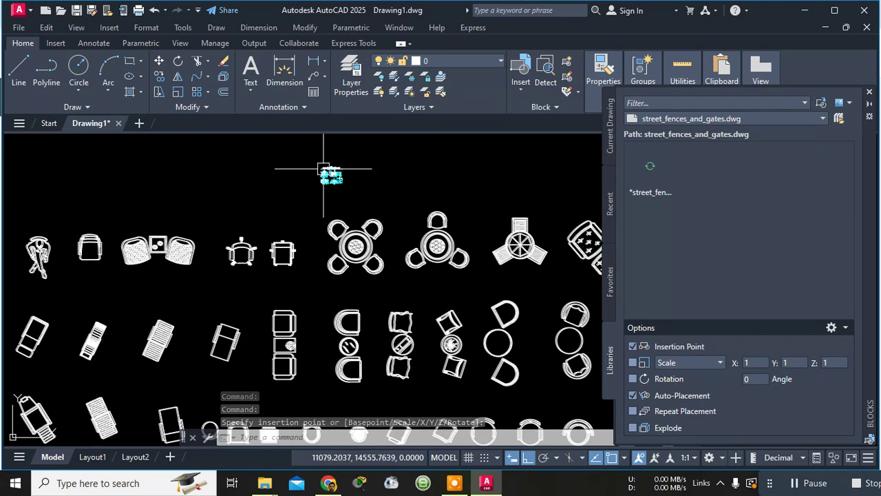
scroll(337, 170, "up", 8)
scroll(356, 171, "up", 4)
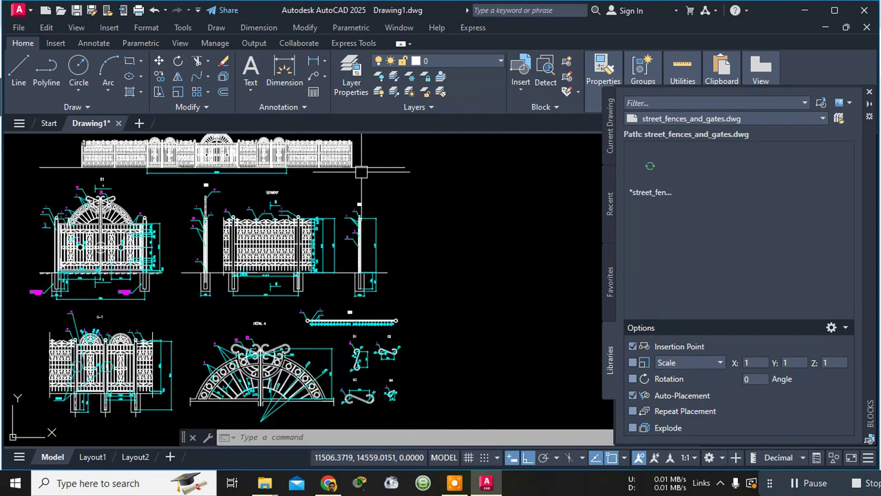
scroll(364, 246, "up", 2)
scroll(465, 310, "down", 1)
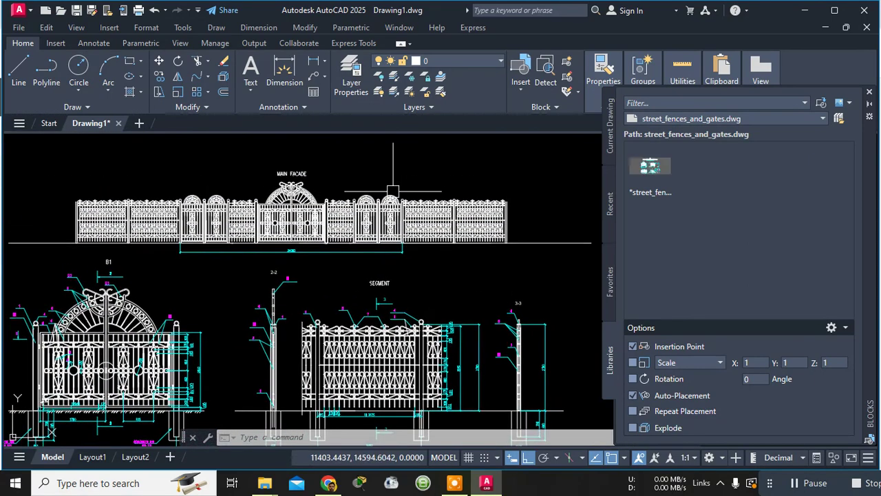
scroll(325, 153, "up", 2)
scroll(333, 161, "down", 2)
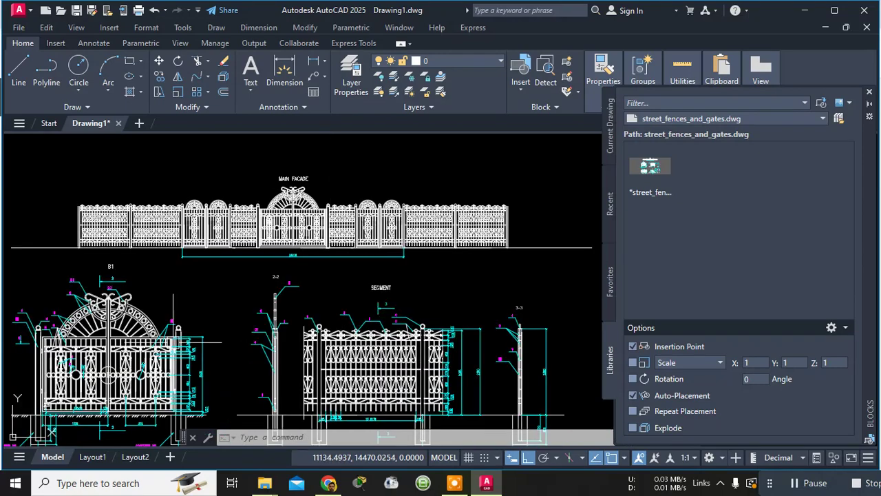
scroll(174, 342, "down", 1)
middle_click_drag(411, 320, 406, 303)
scroll(406, 303, "down", 1)
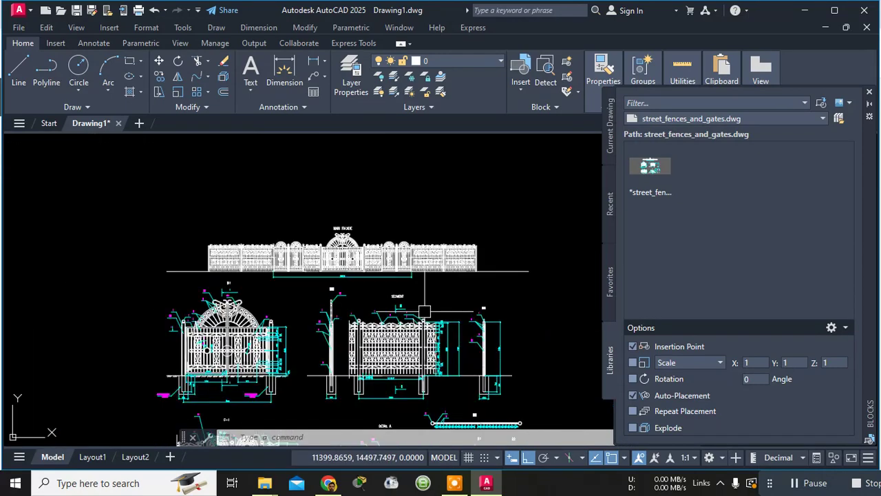
scroll(406, 303, "up", 1)
mouse_move(365, 341)
middle_mouse_down()
mouse_move(361, 203)
mouse_move(324, 138)
middle_mouse_up()
scroll(390, 288, "up", 3)
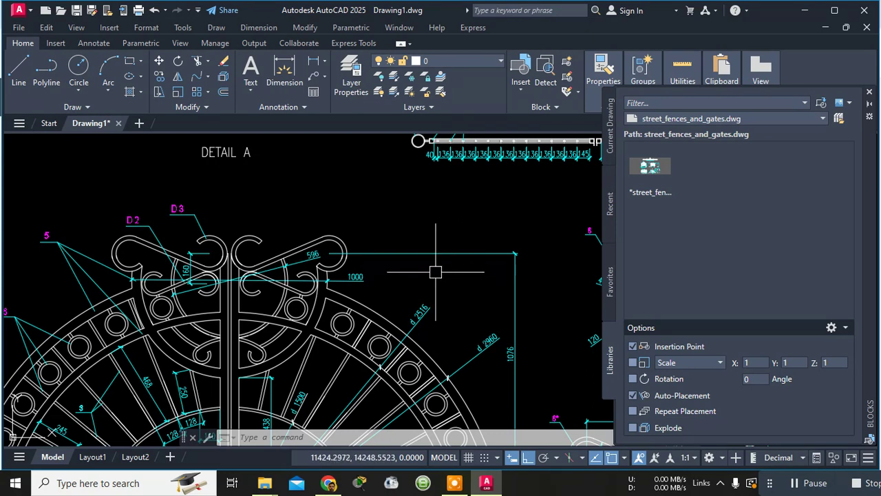
left_click(144, 95)
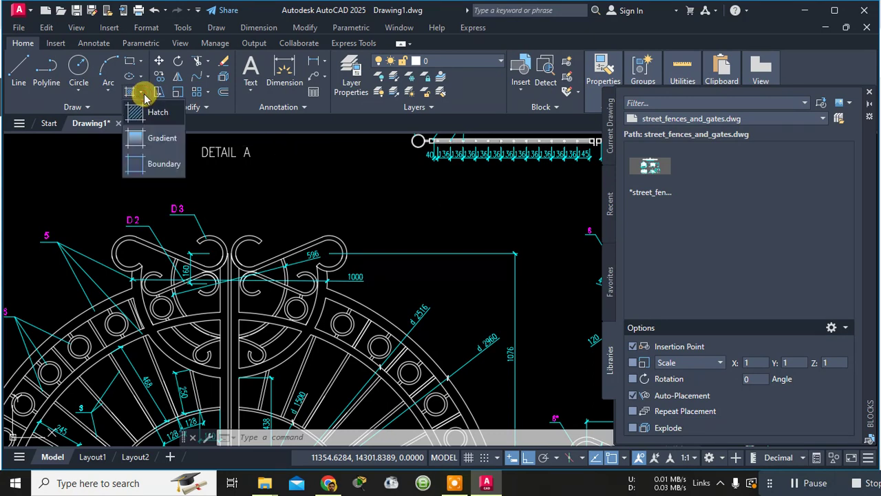
left_click(142, 97)
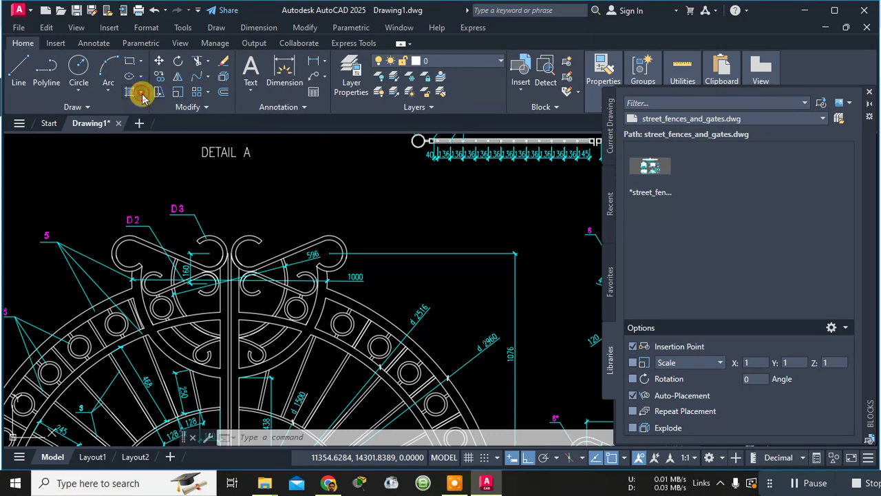
left_click(86, 109)
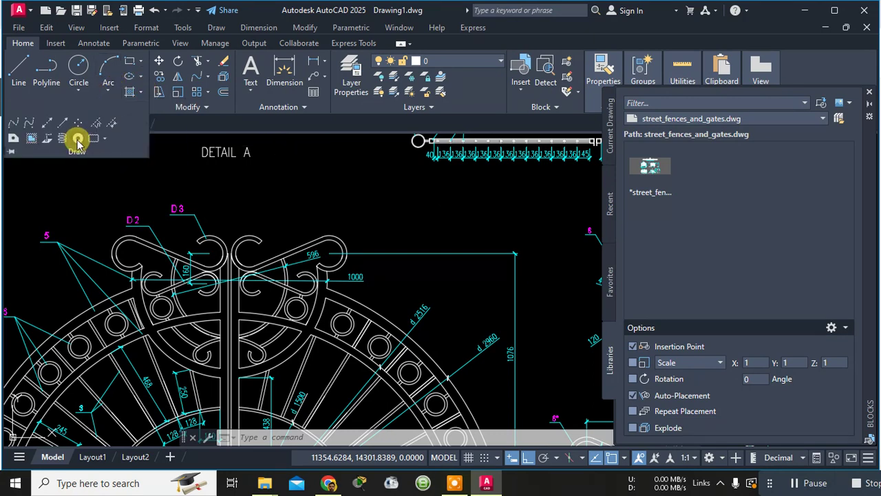